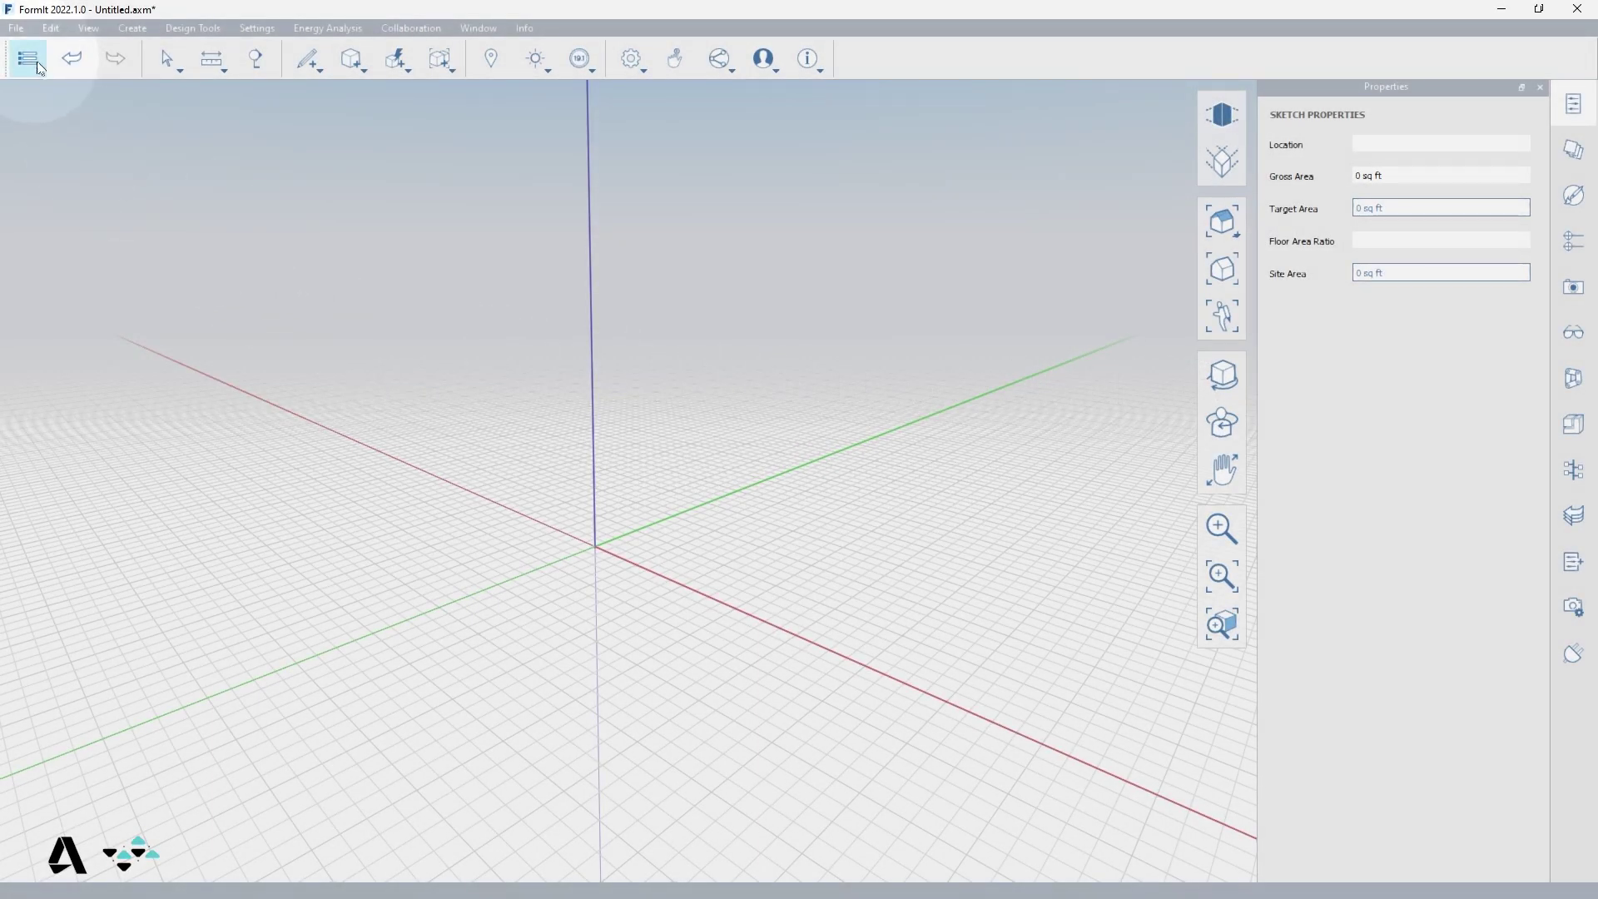
- Open the export local copy settings, then close them without exporting
click(13, 29)
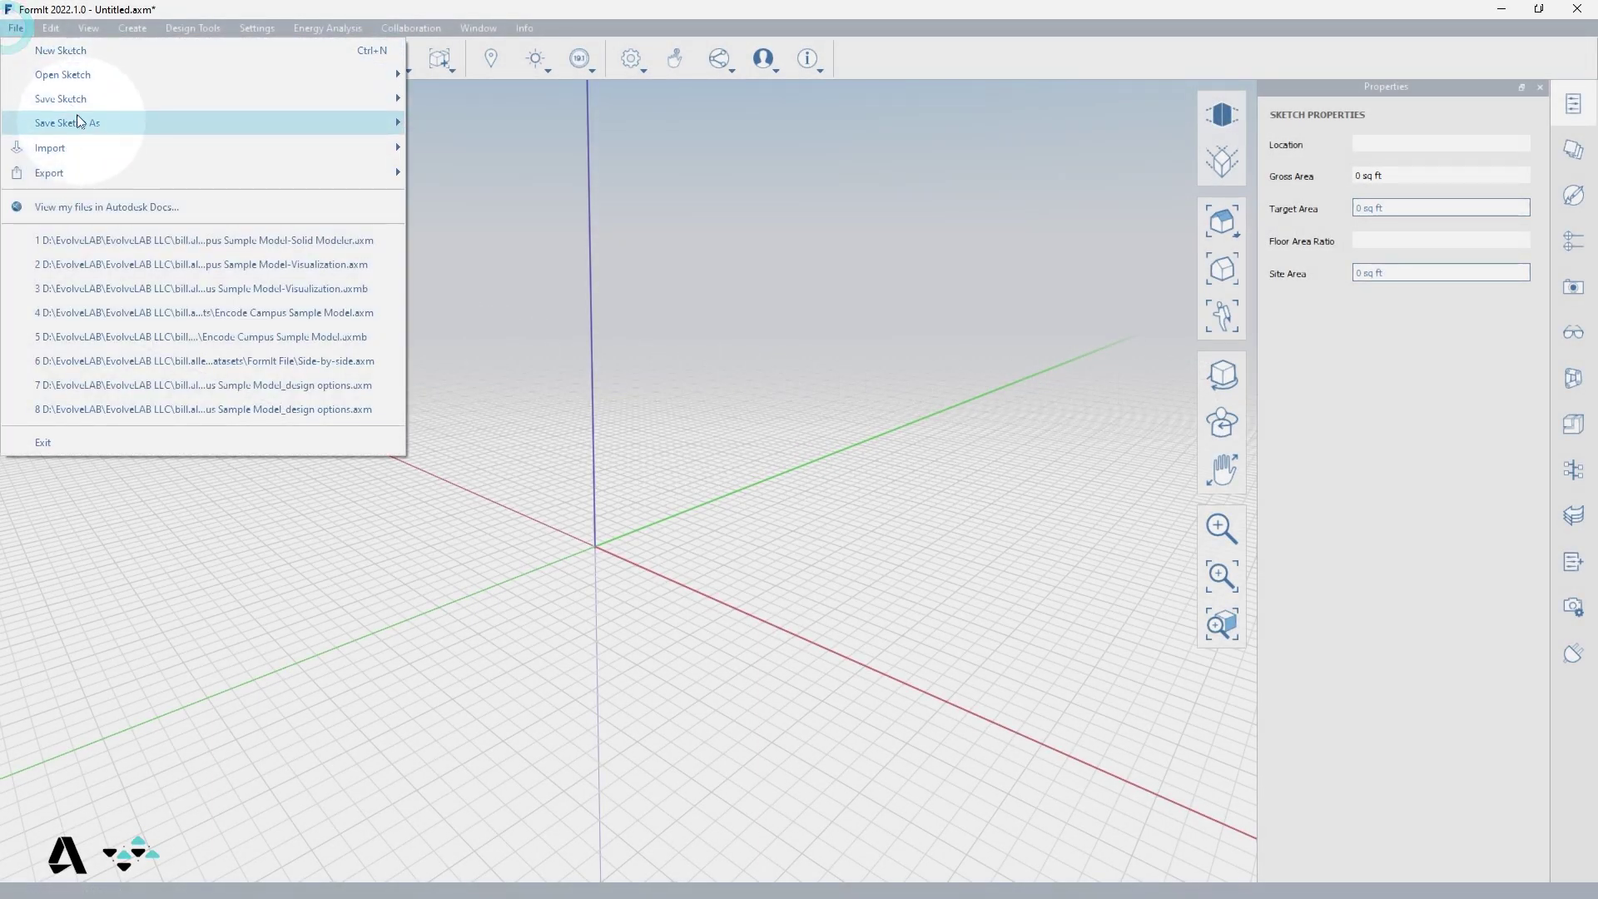
mouse_move(187, 173)
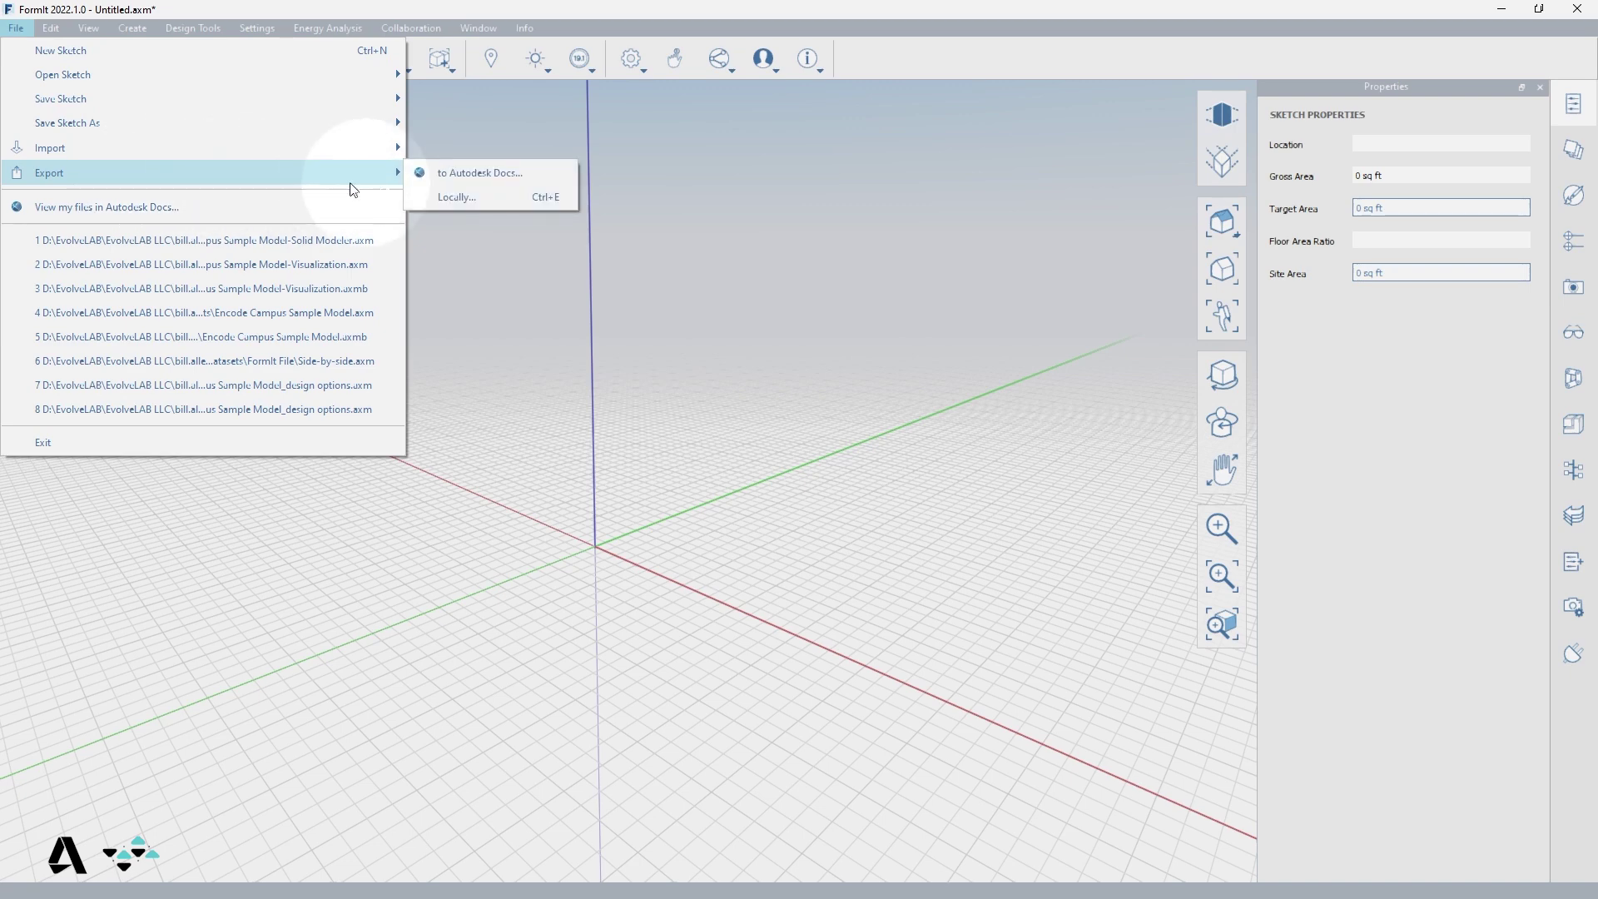
click(449, 194)
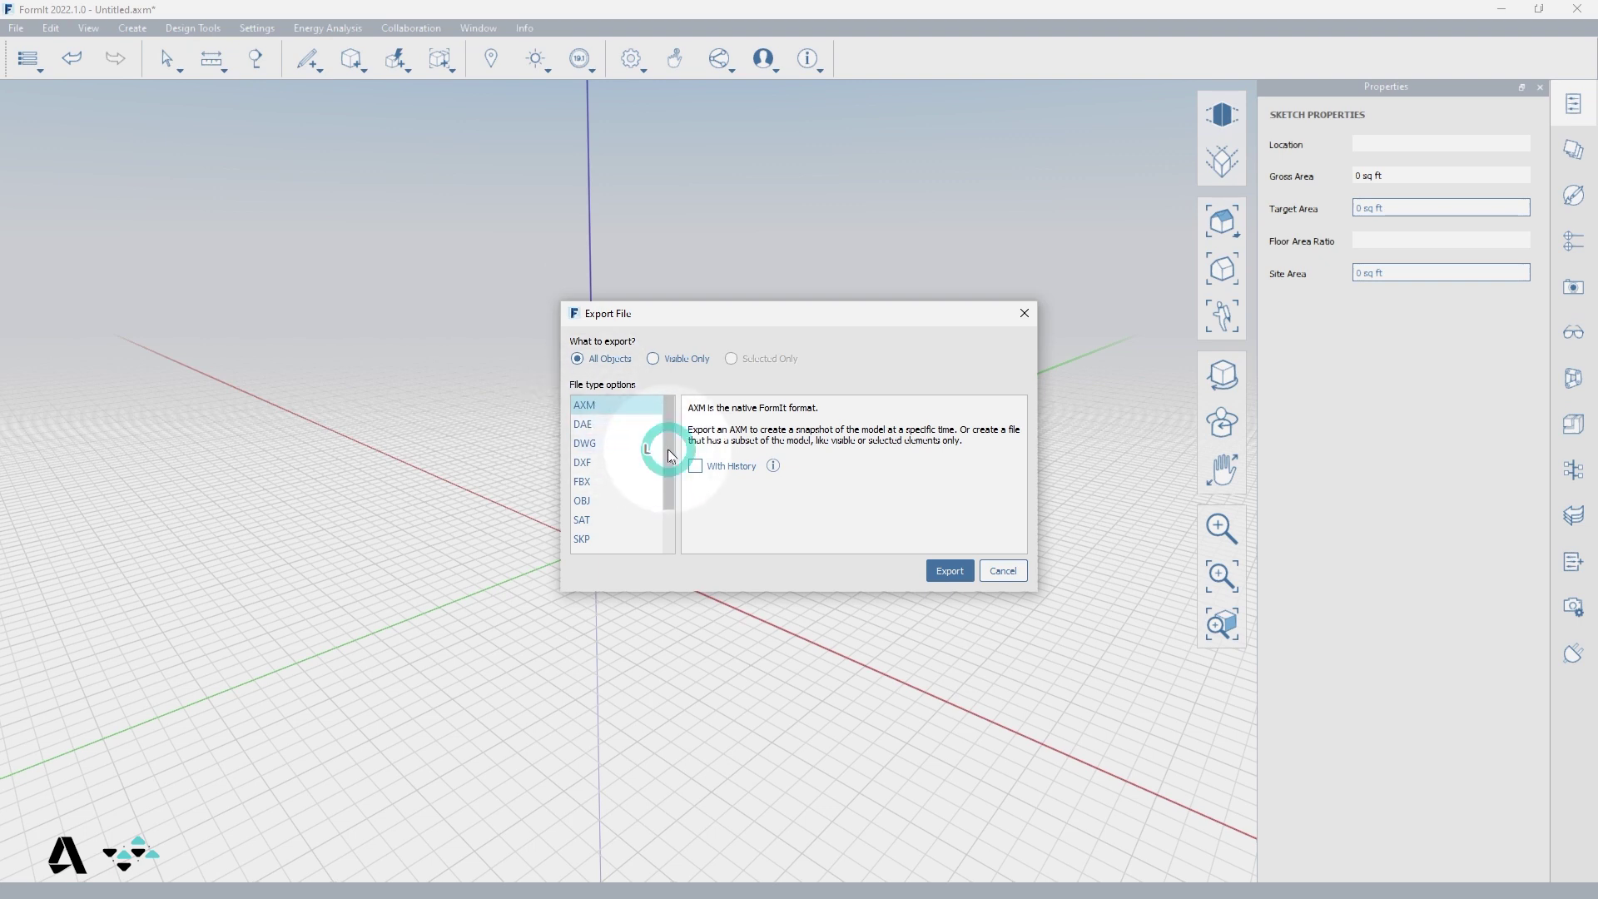
drag(670, 455, 671, 464)
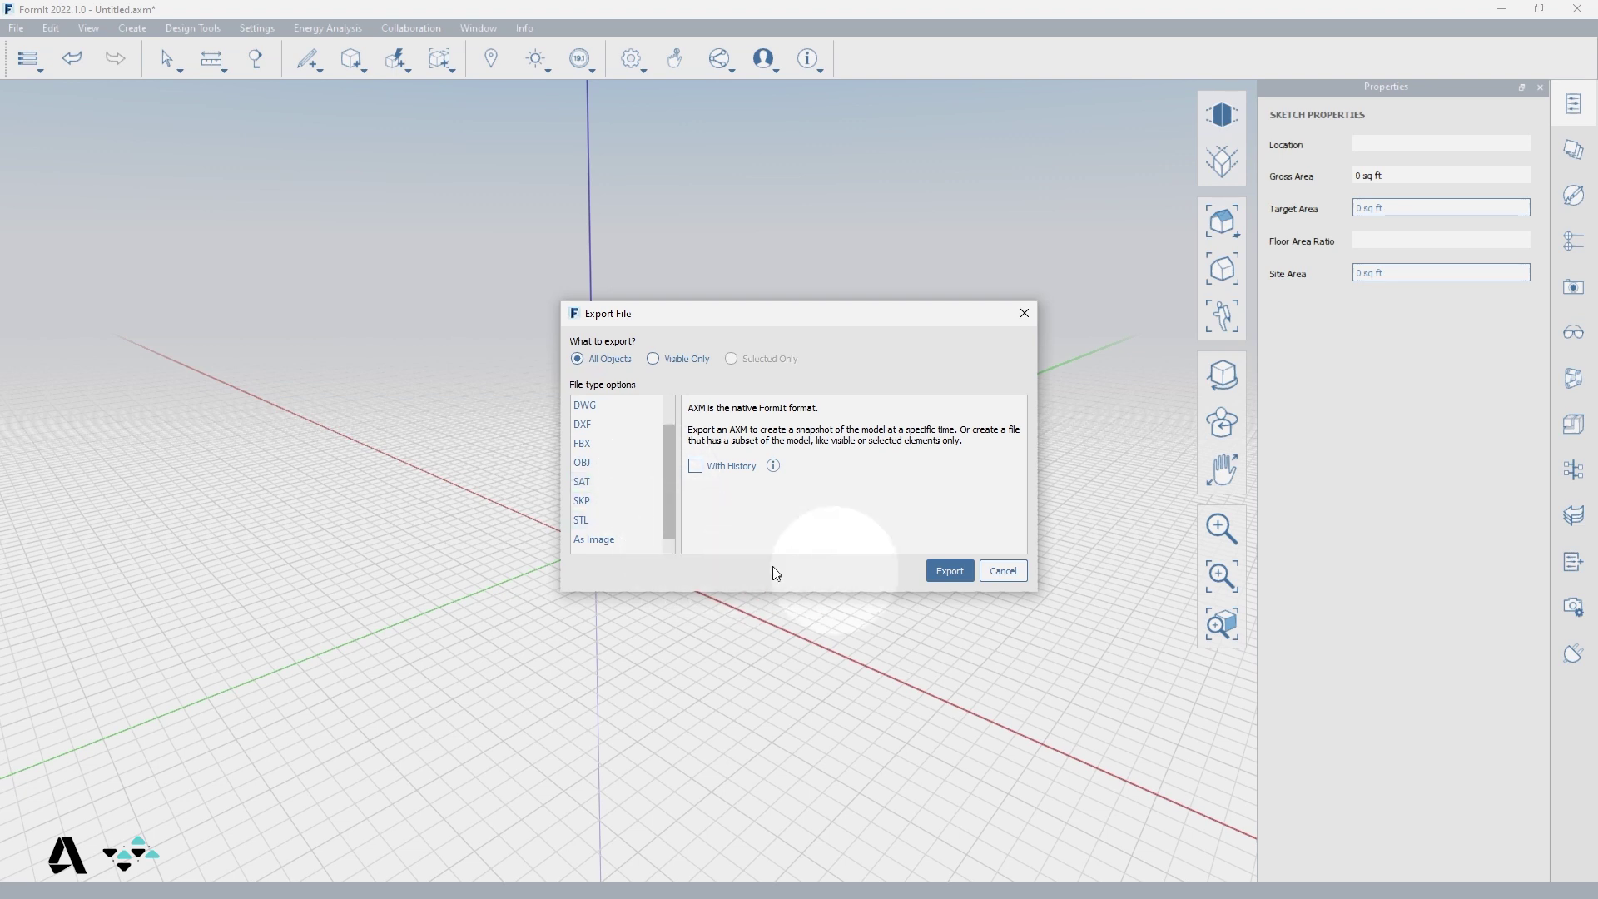
click(995, 571)
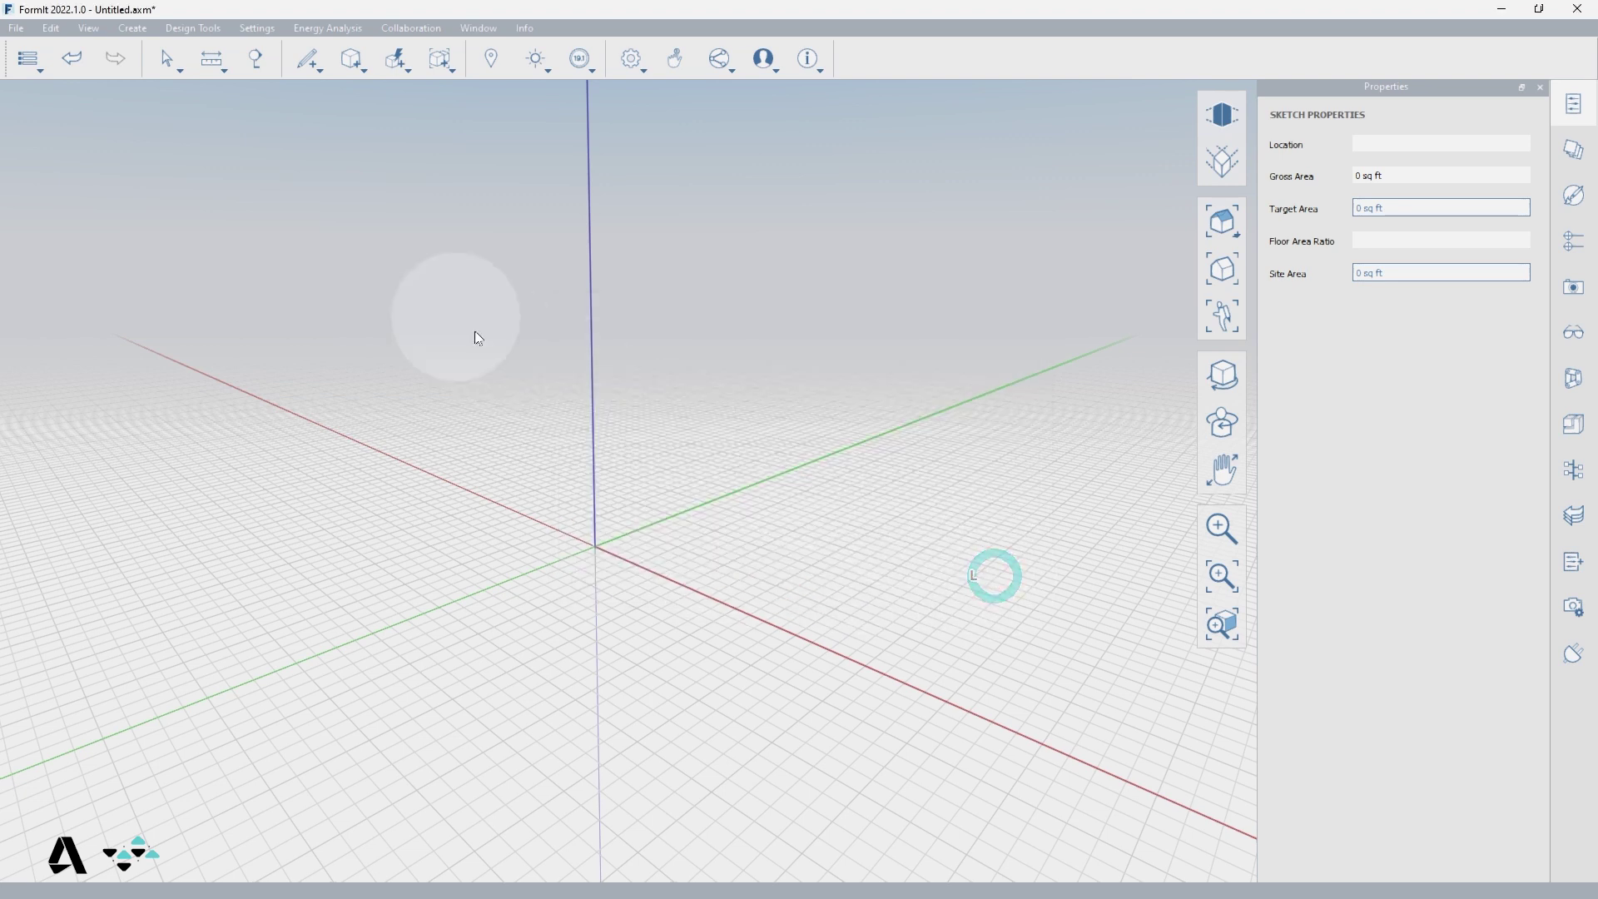
- Draw a closed four-corner outline with Line and pull its face up into a box
click(329, 75)
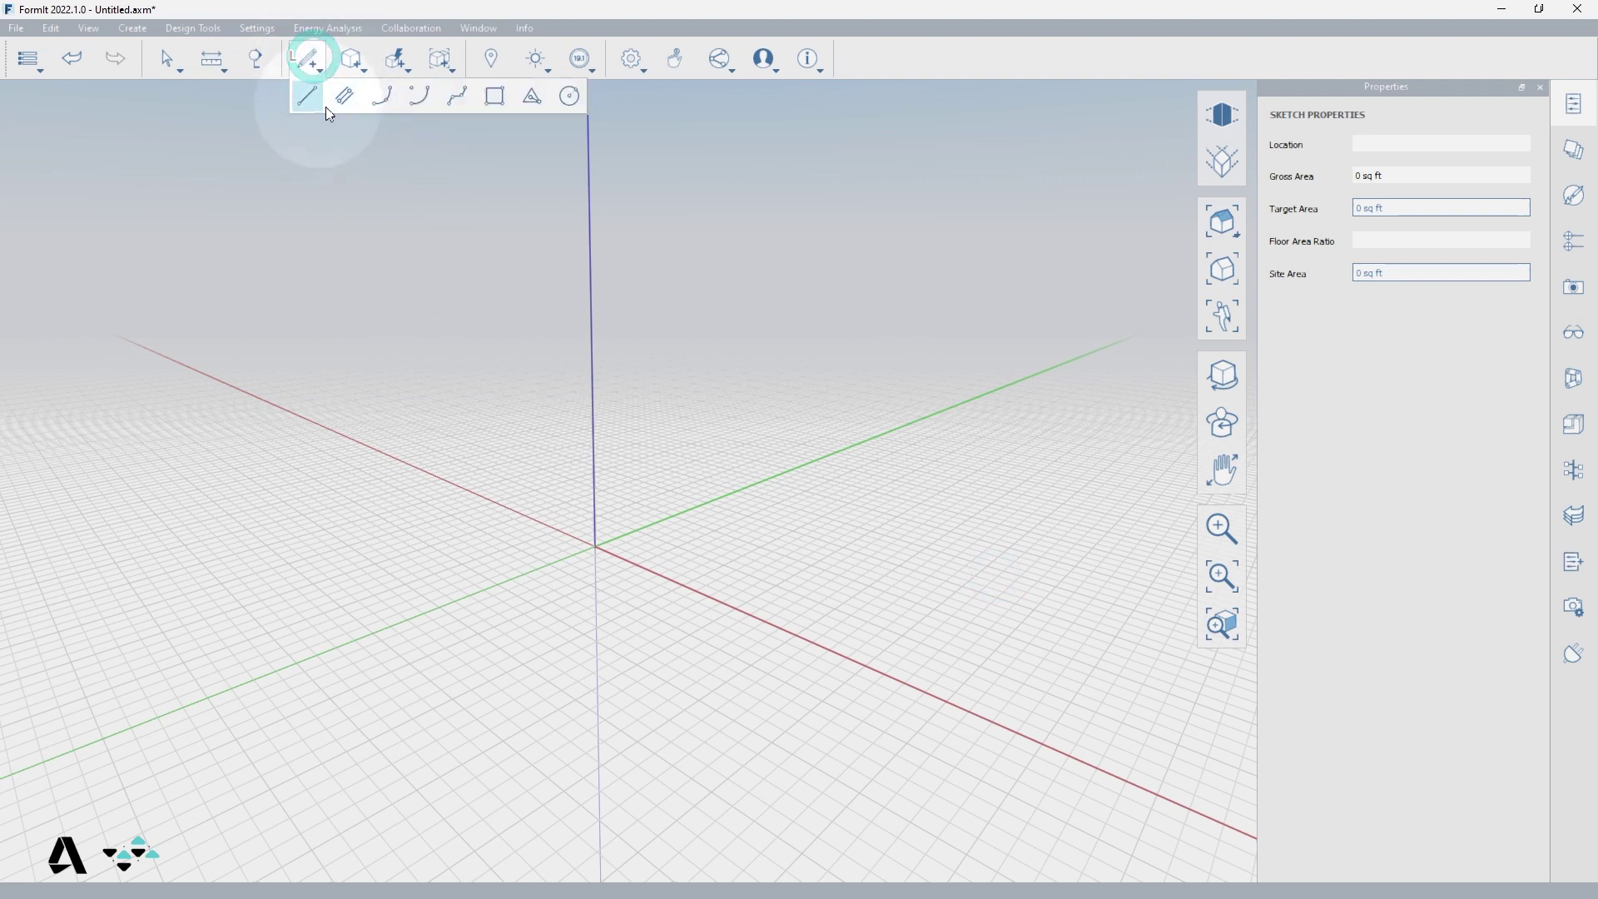
click(313, 101)
click(705, 538)
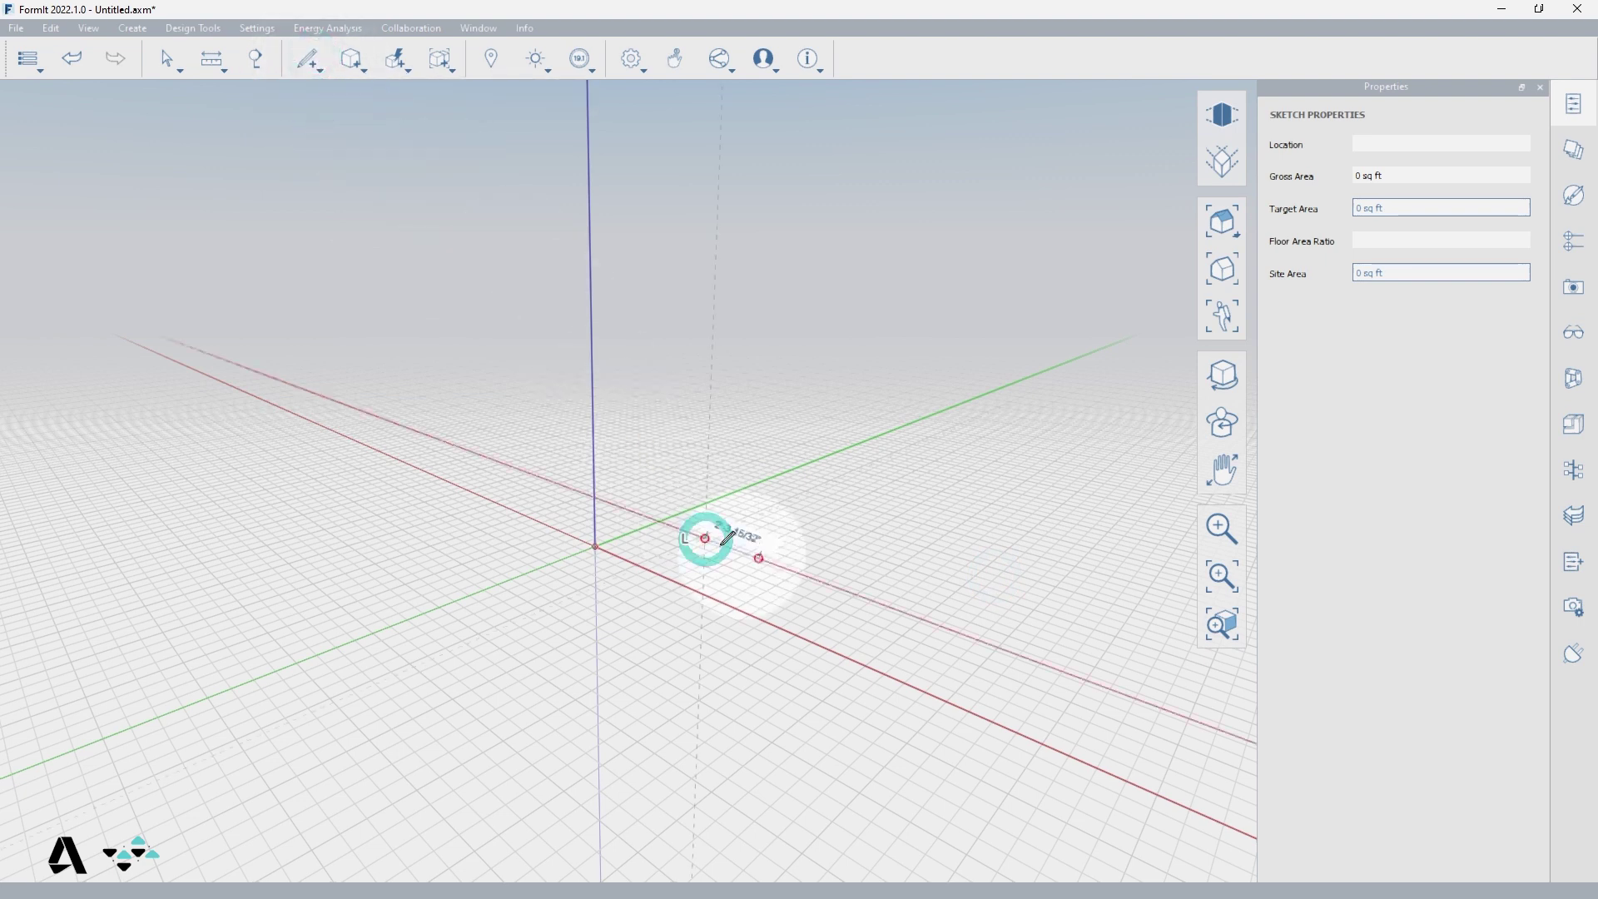
click(849, 592)
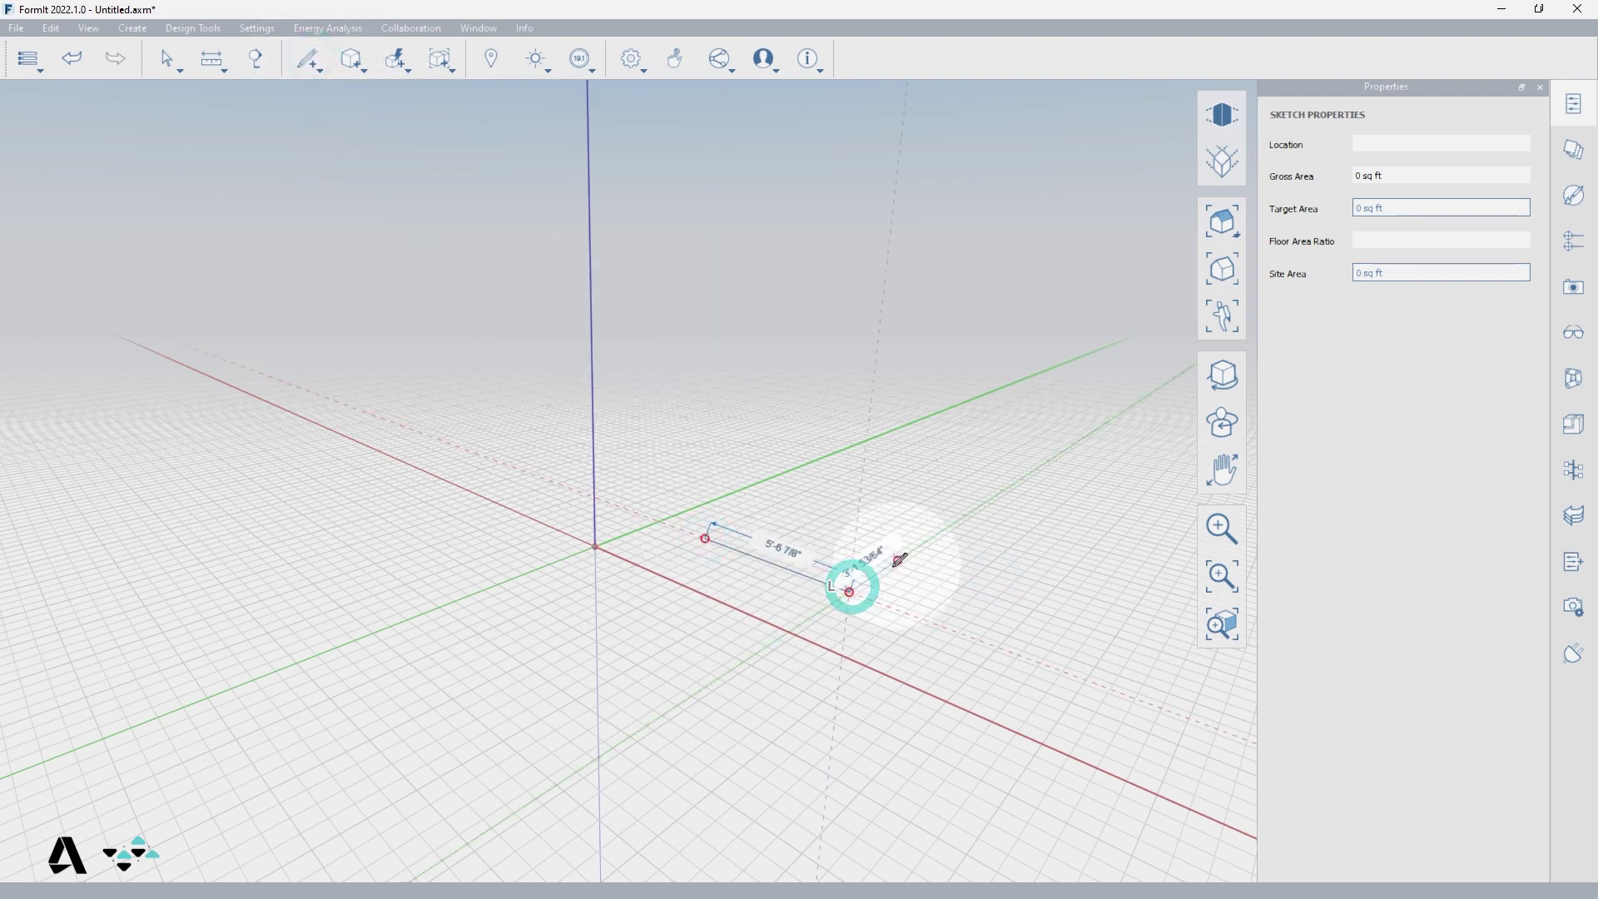
click(948, 524)
click(816, 489)
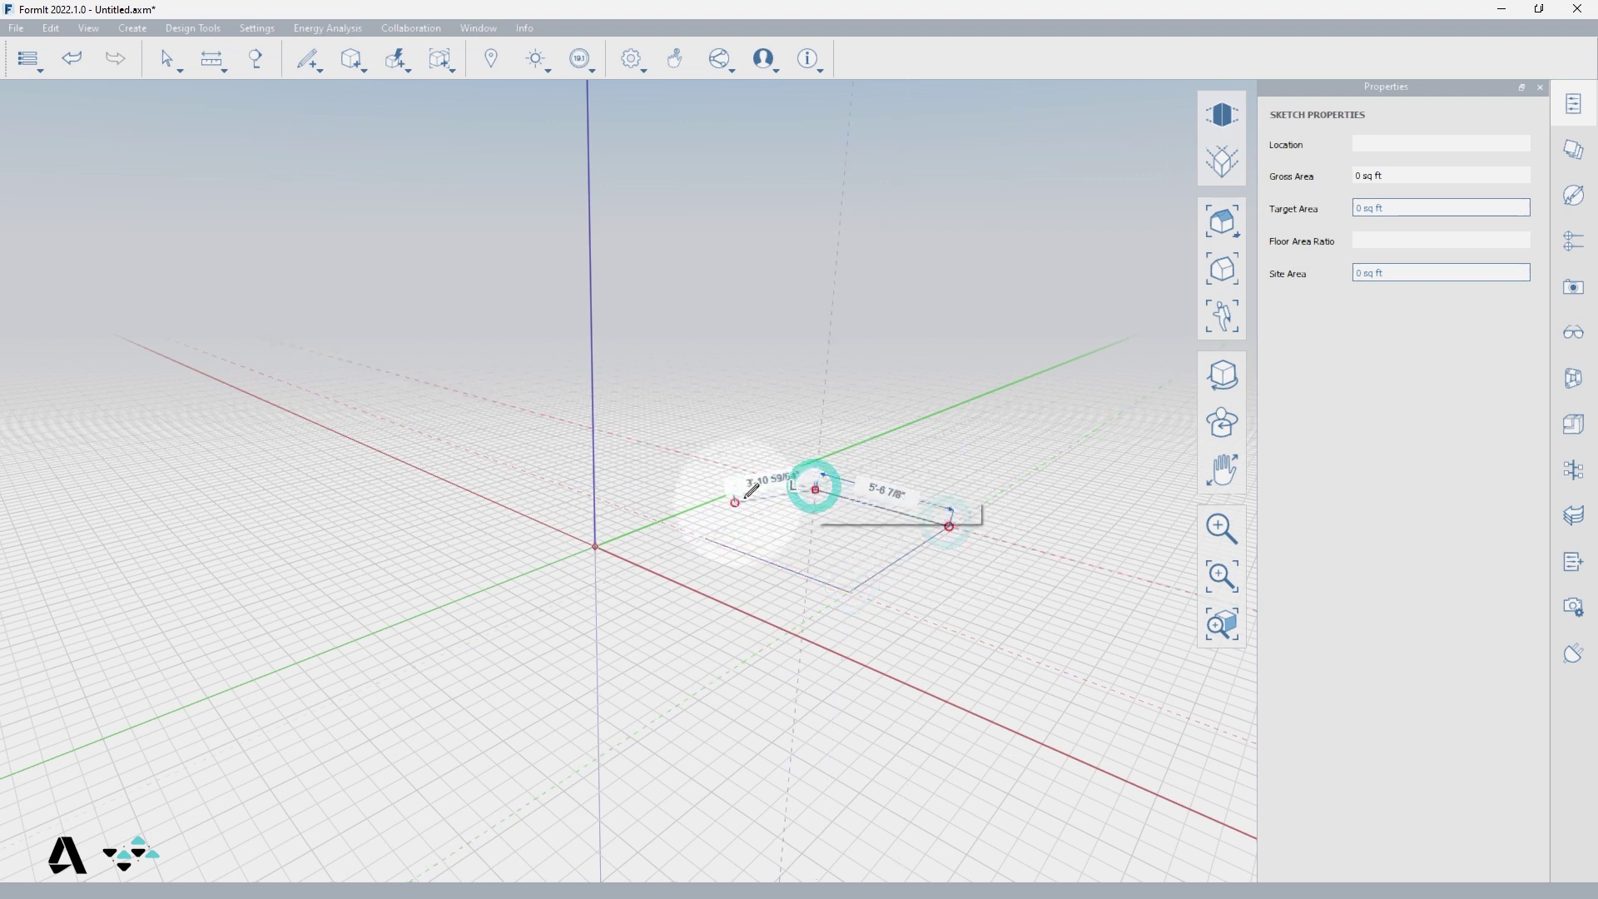
click(705, 538)
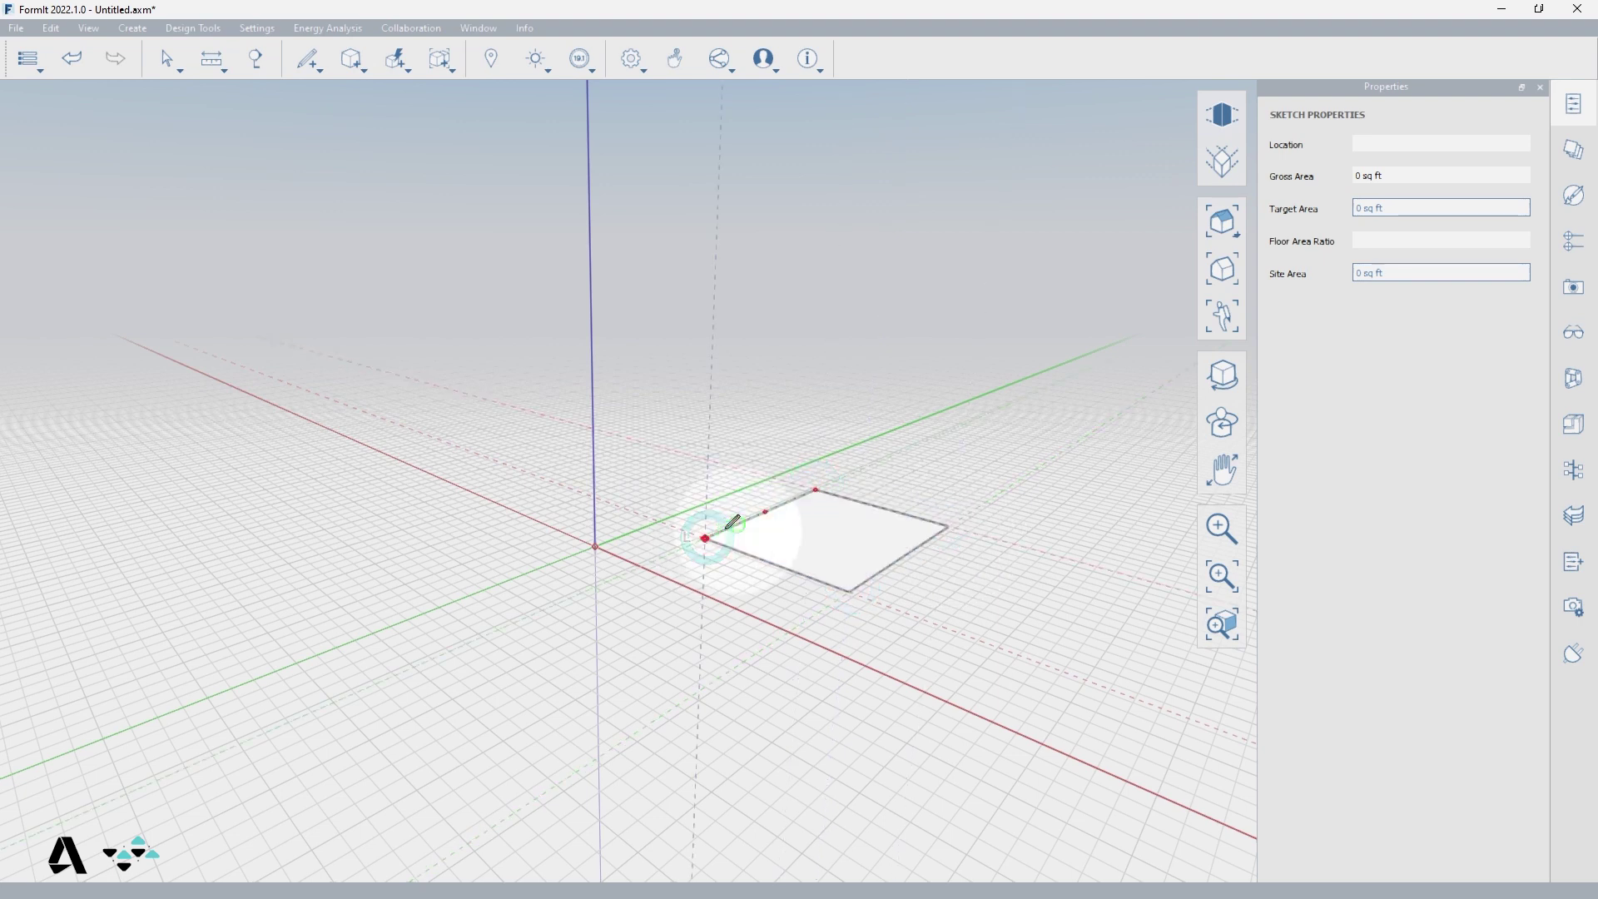
click(812, 538)
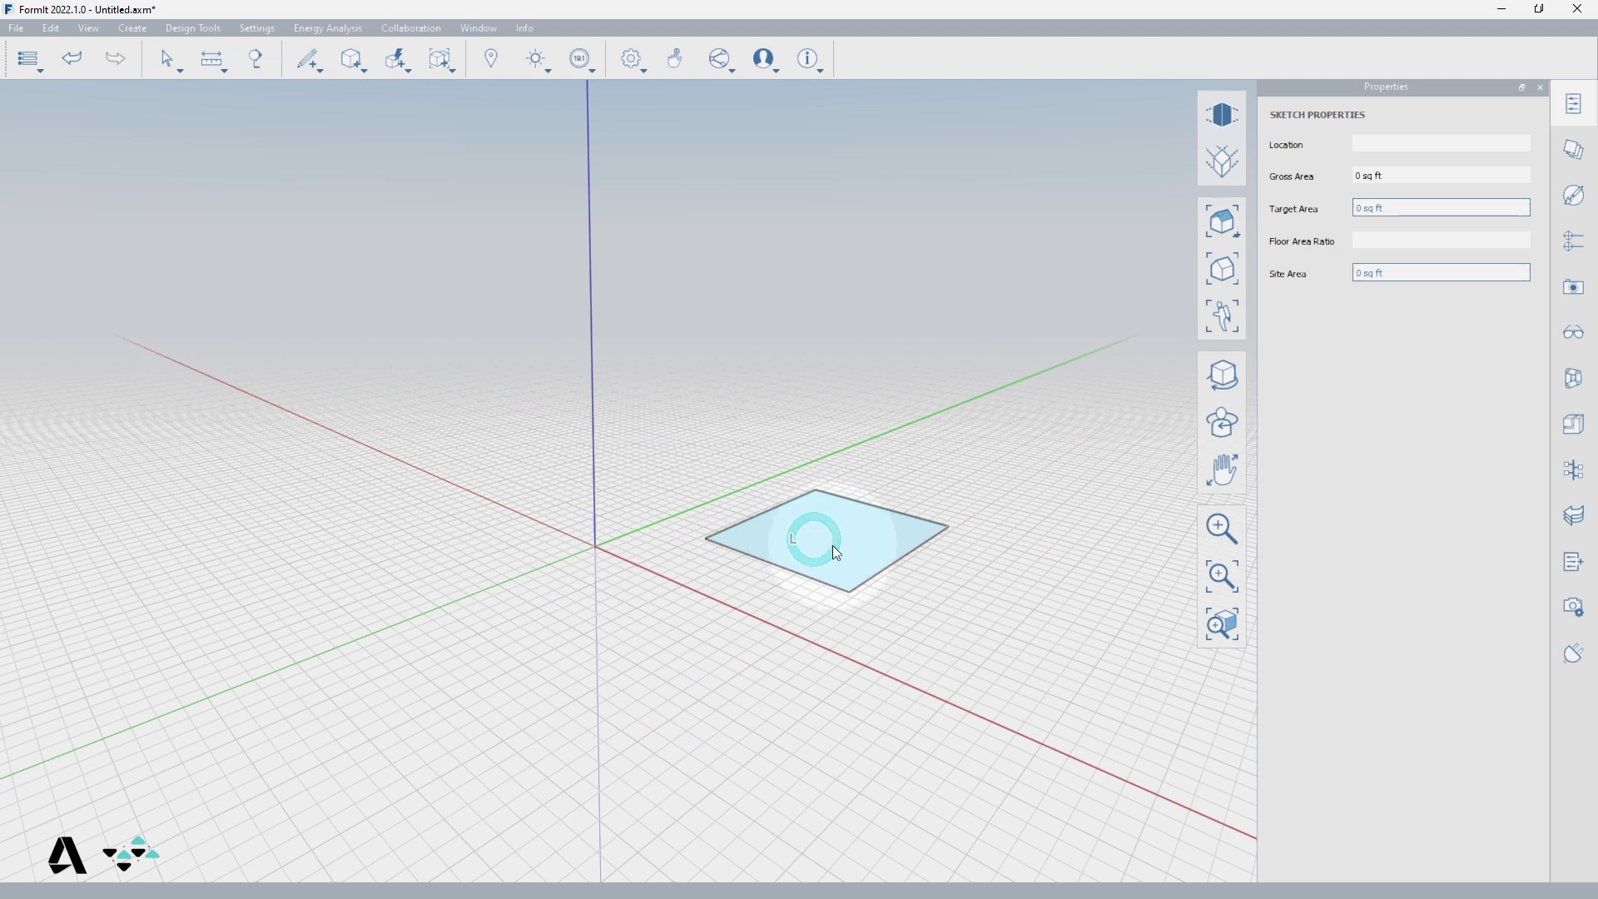
drag(832, 546, 835, 463)
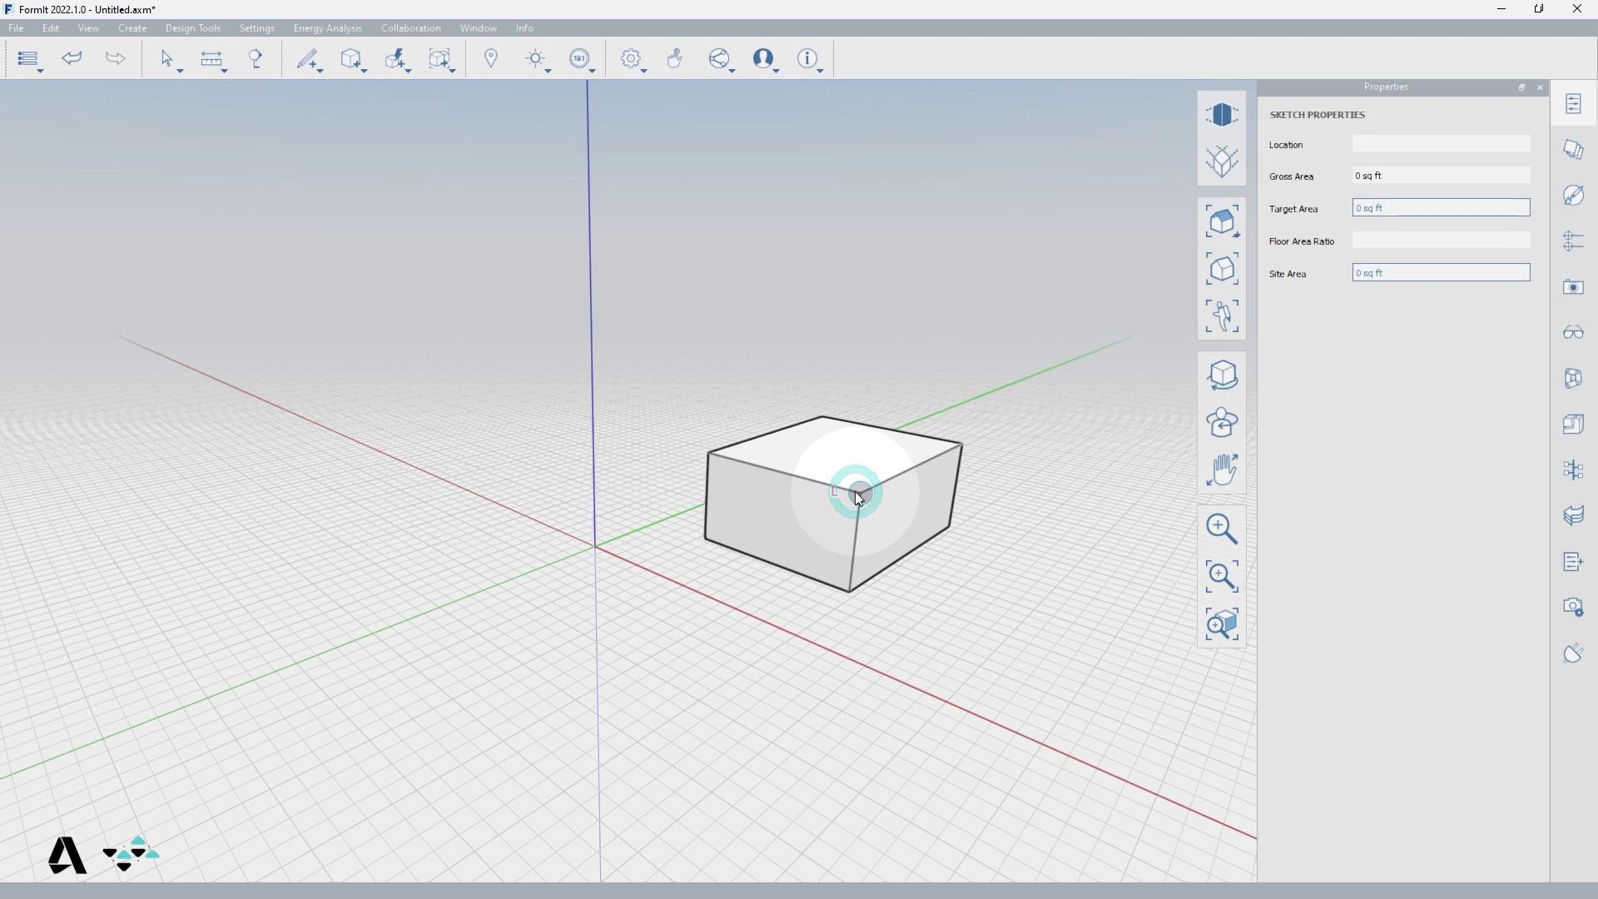
- Delete the box's front corner, right back wall and left bottom edge, leaving only edges
click(856, 491)
key(Delete)
click(847, 483)
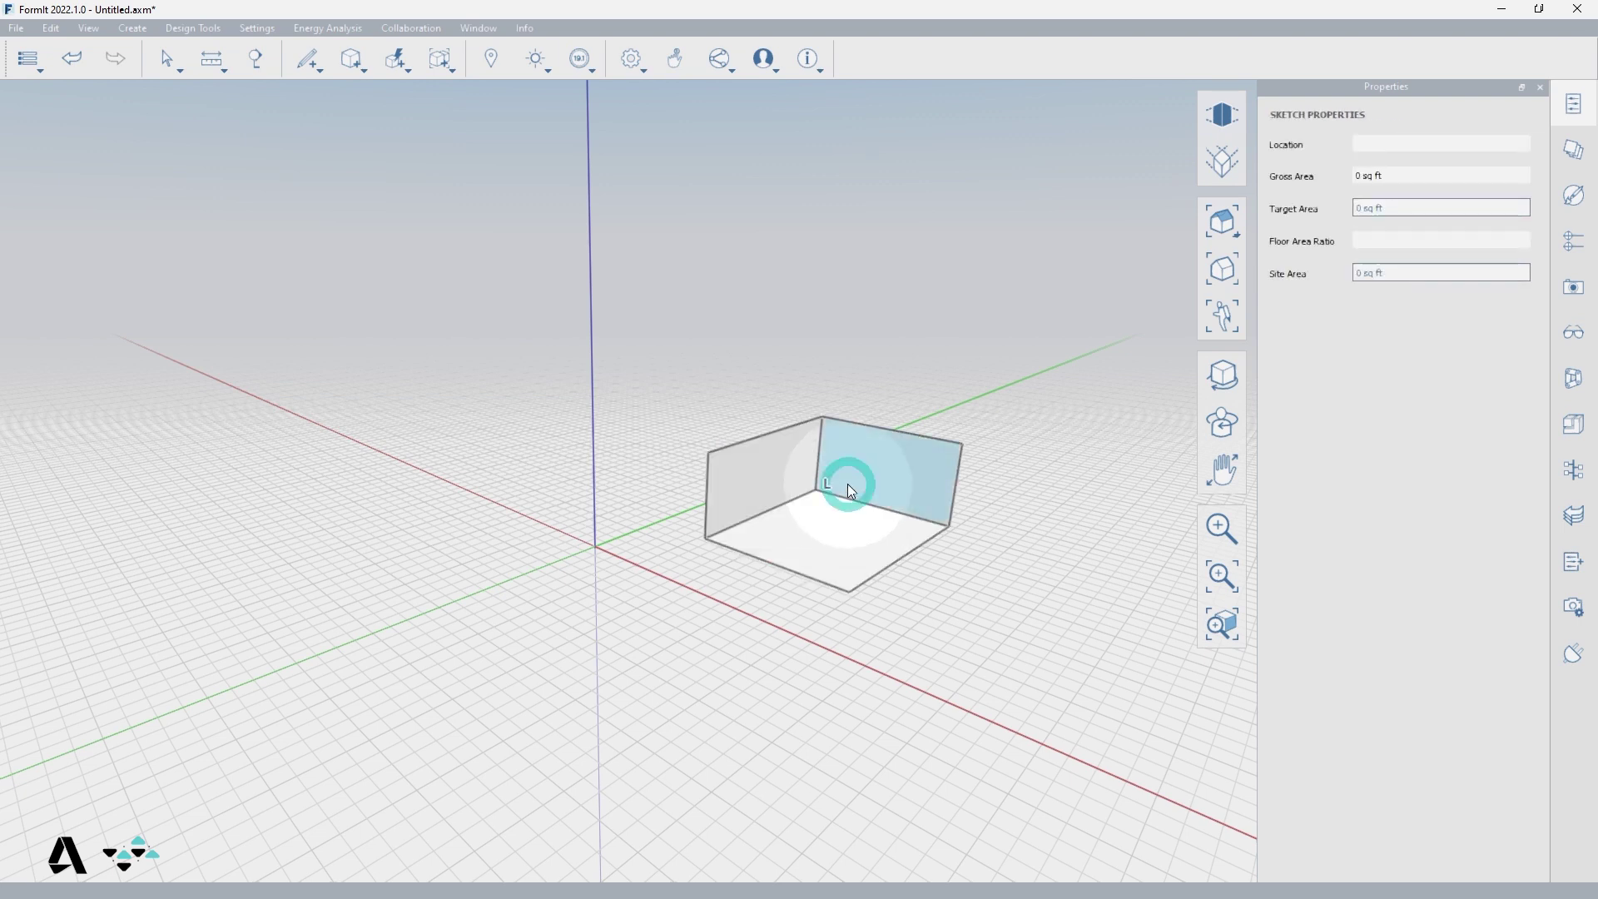
key(Delete)
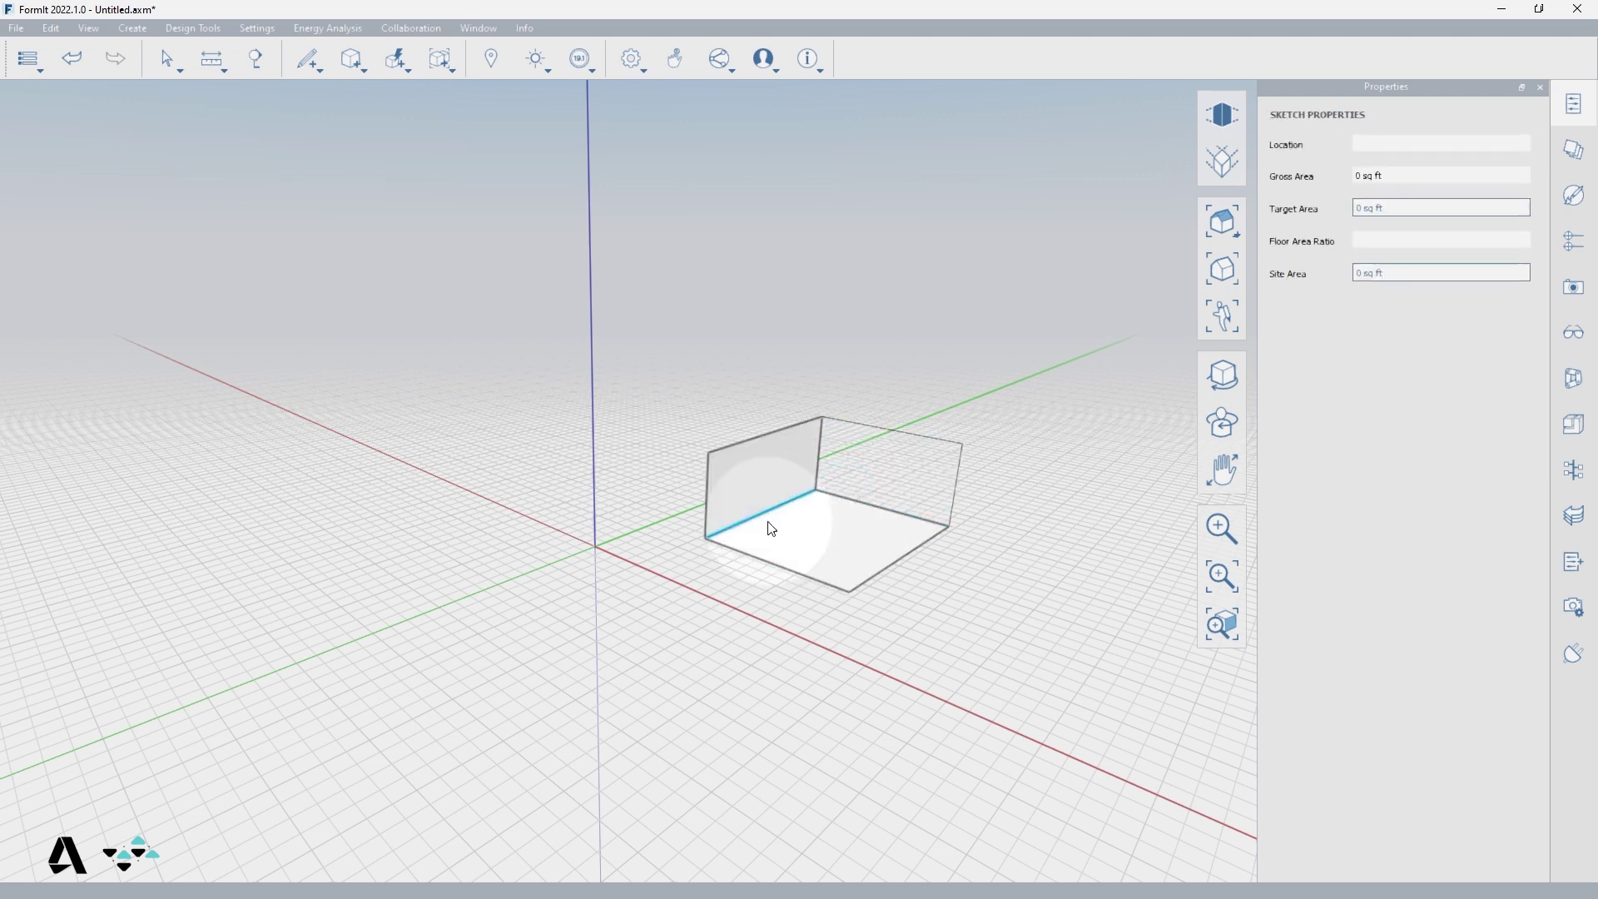
click(768, 522)
key(Delete)
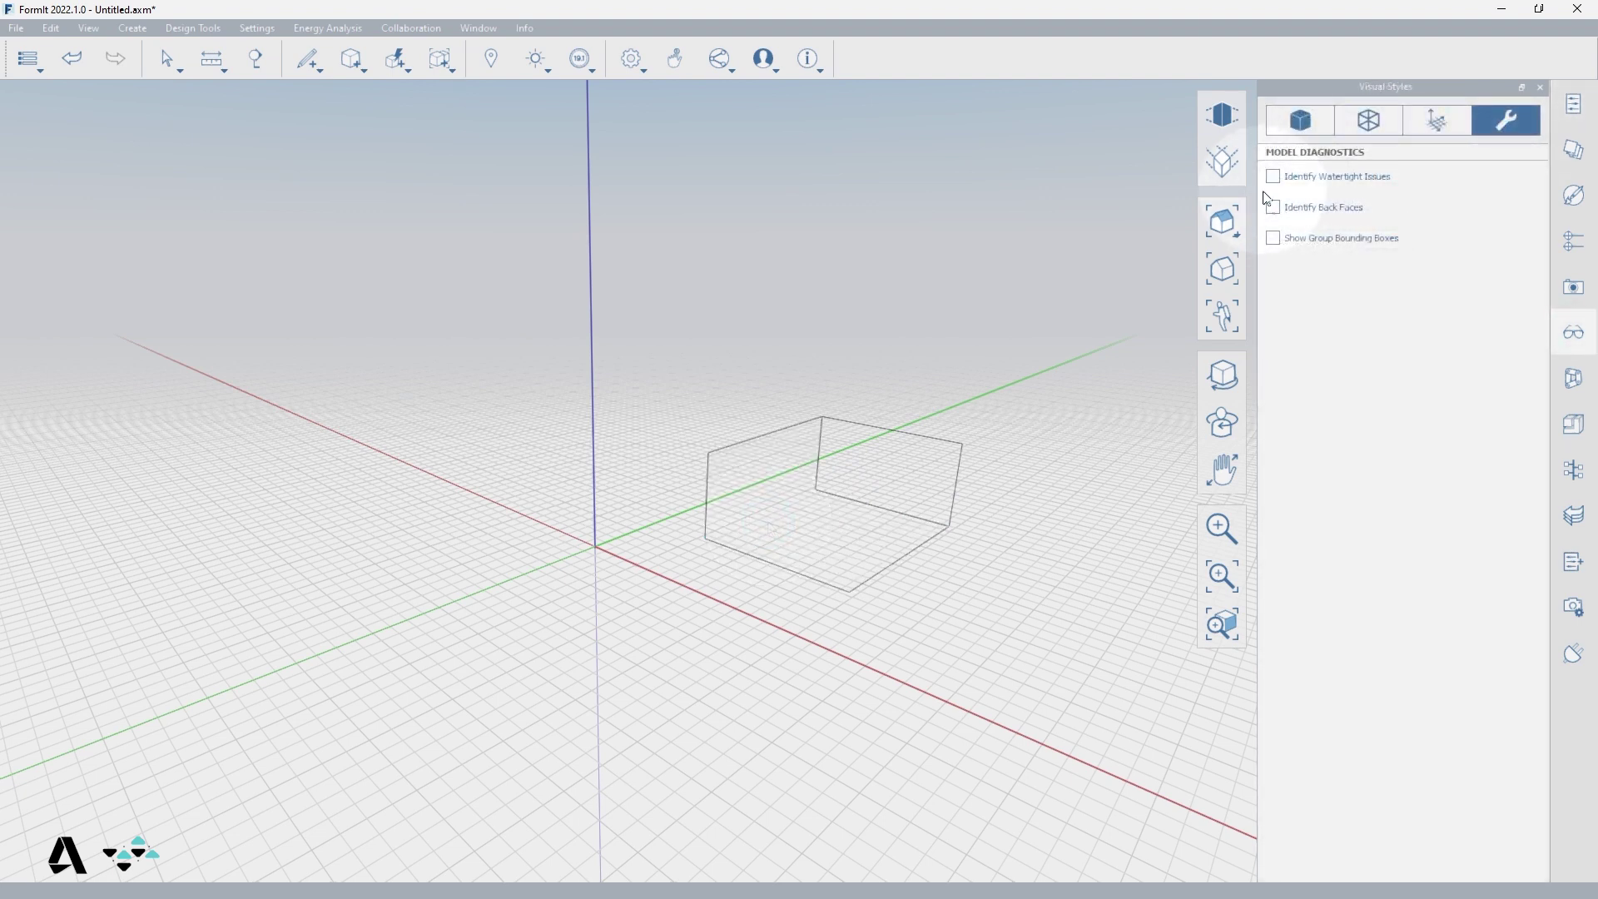
- Turn on Identify Watertight Issues and Identify Back Faces in Model Diagnostics
click(1273, 178)
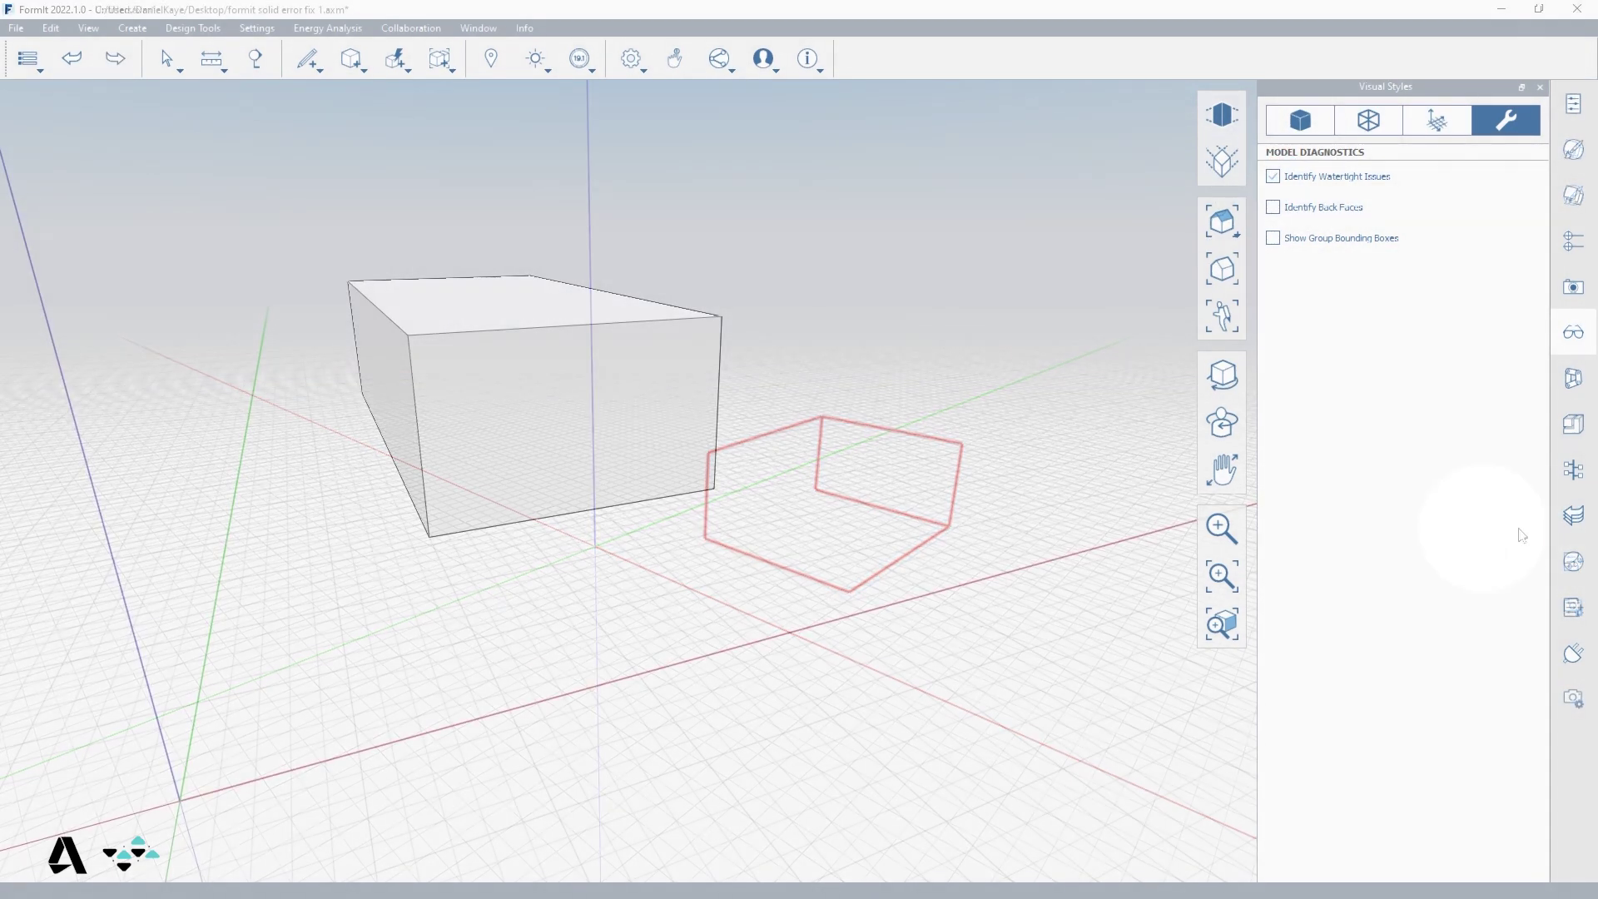
click(1273, 208)
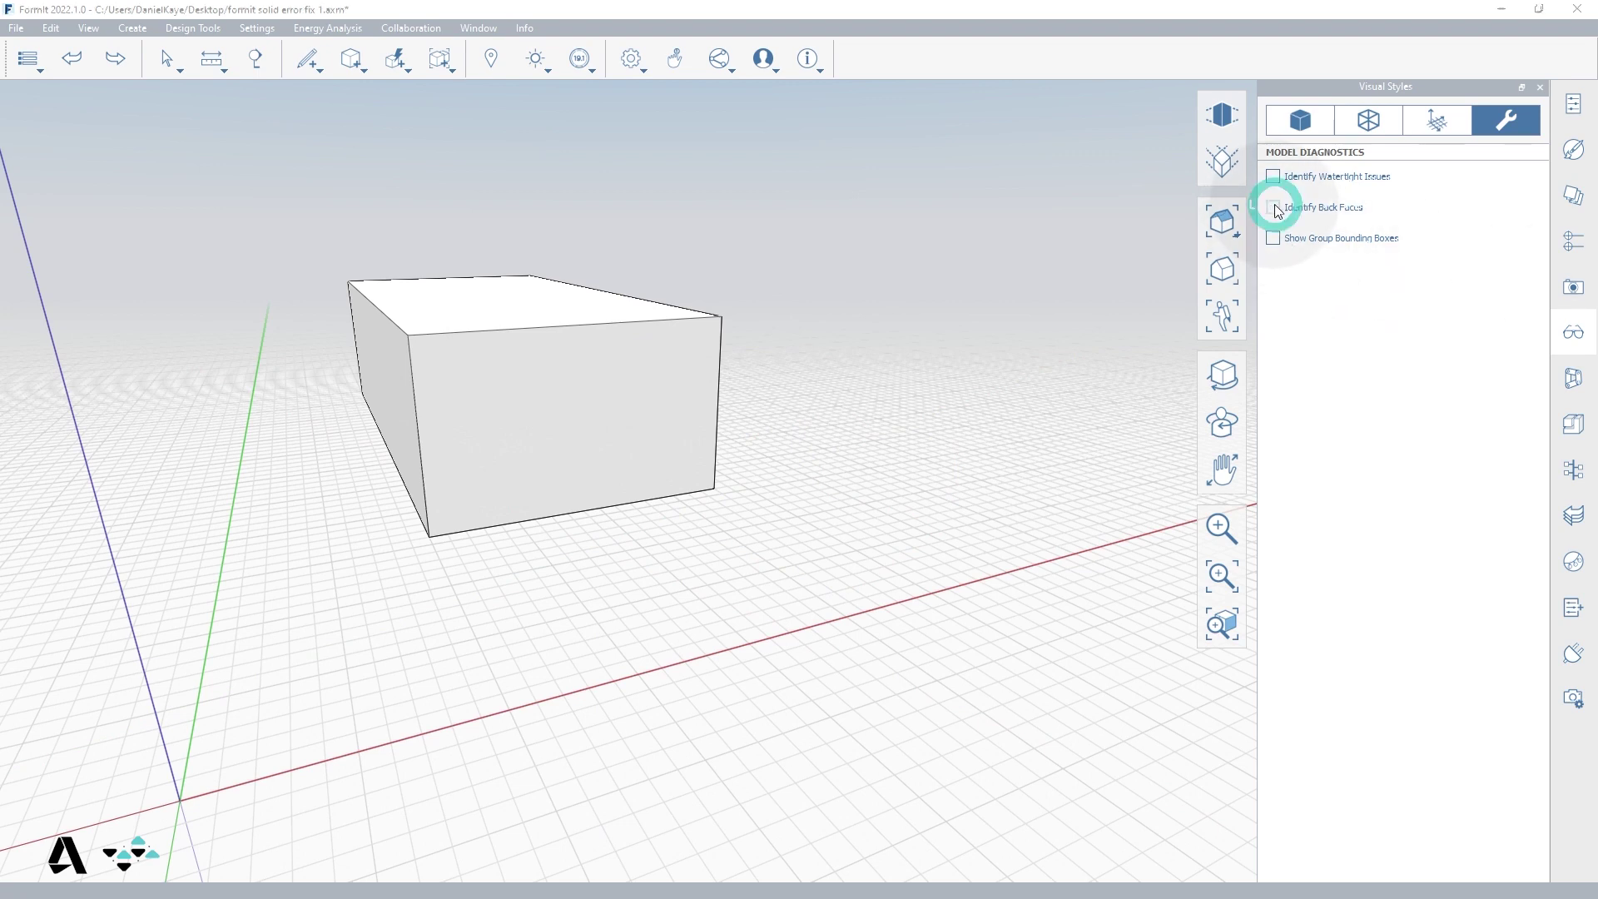
click(596, 450)
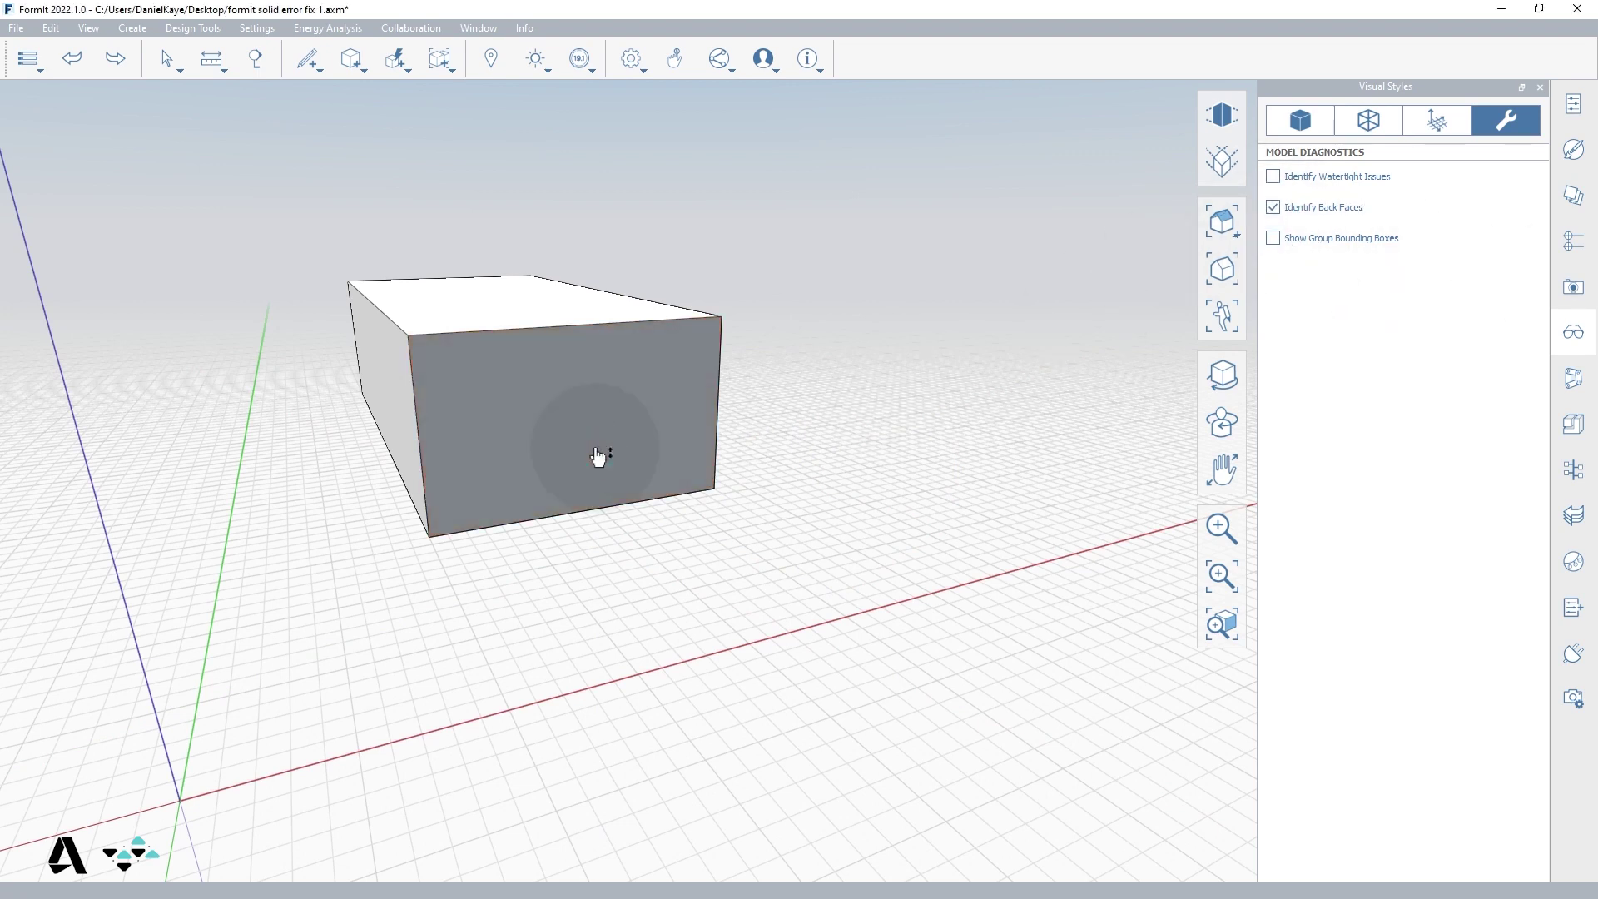
- Reverse the red back face, re-enable watertight highlighting and orbit to inspect the box
right_click(579, 462)
click(493, 484)
click(721, 582)
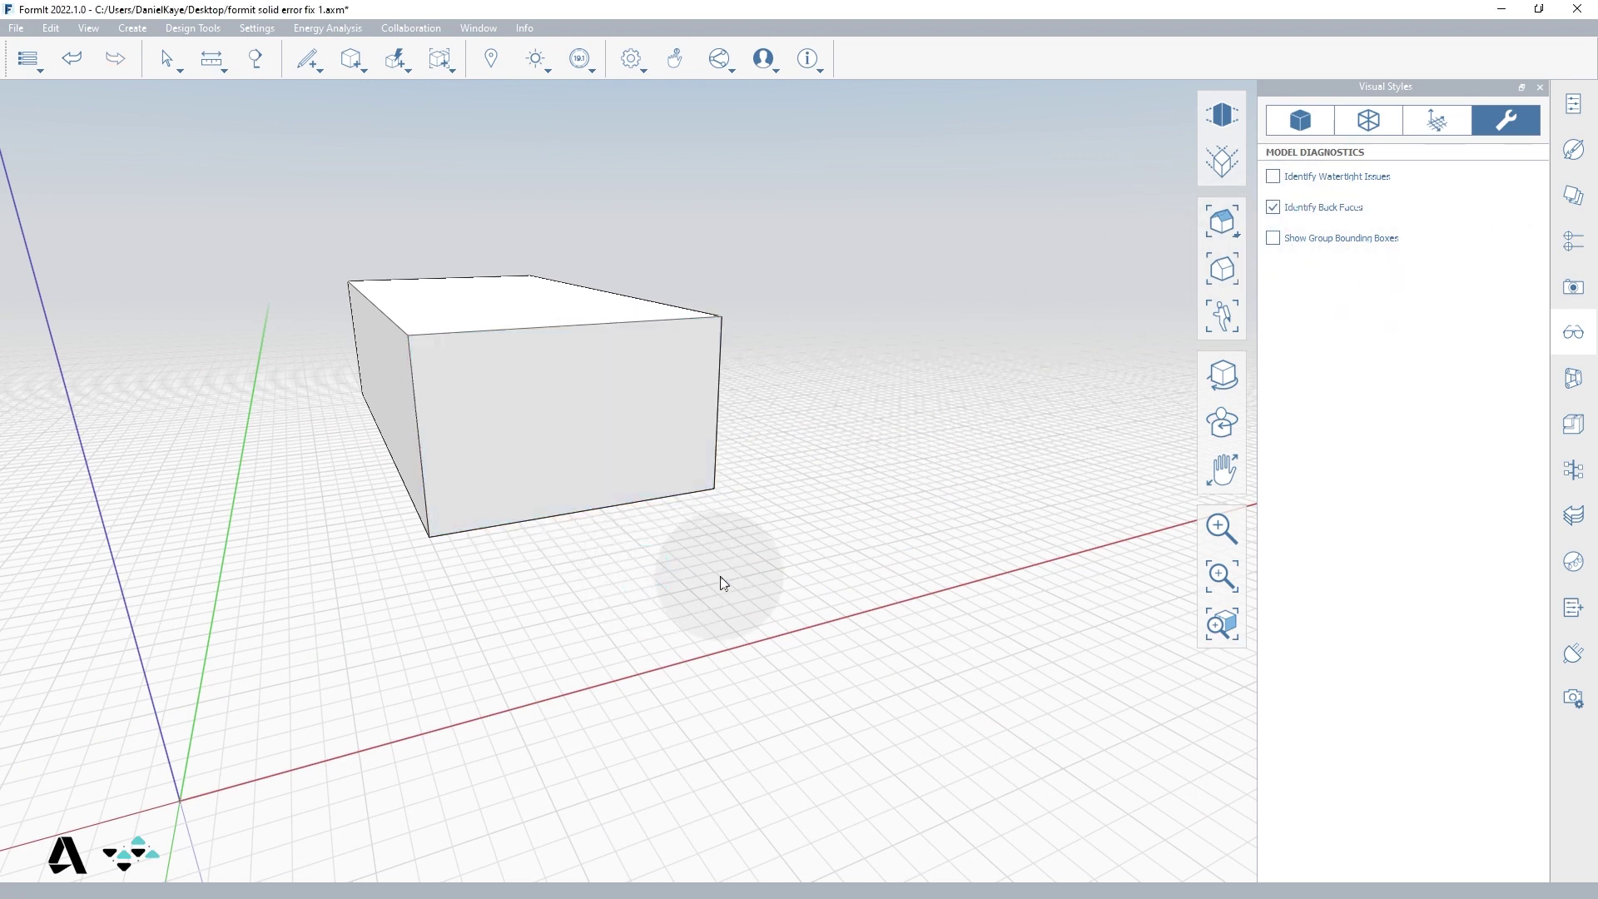
click(1302, 177)
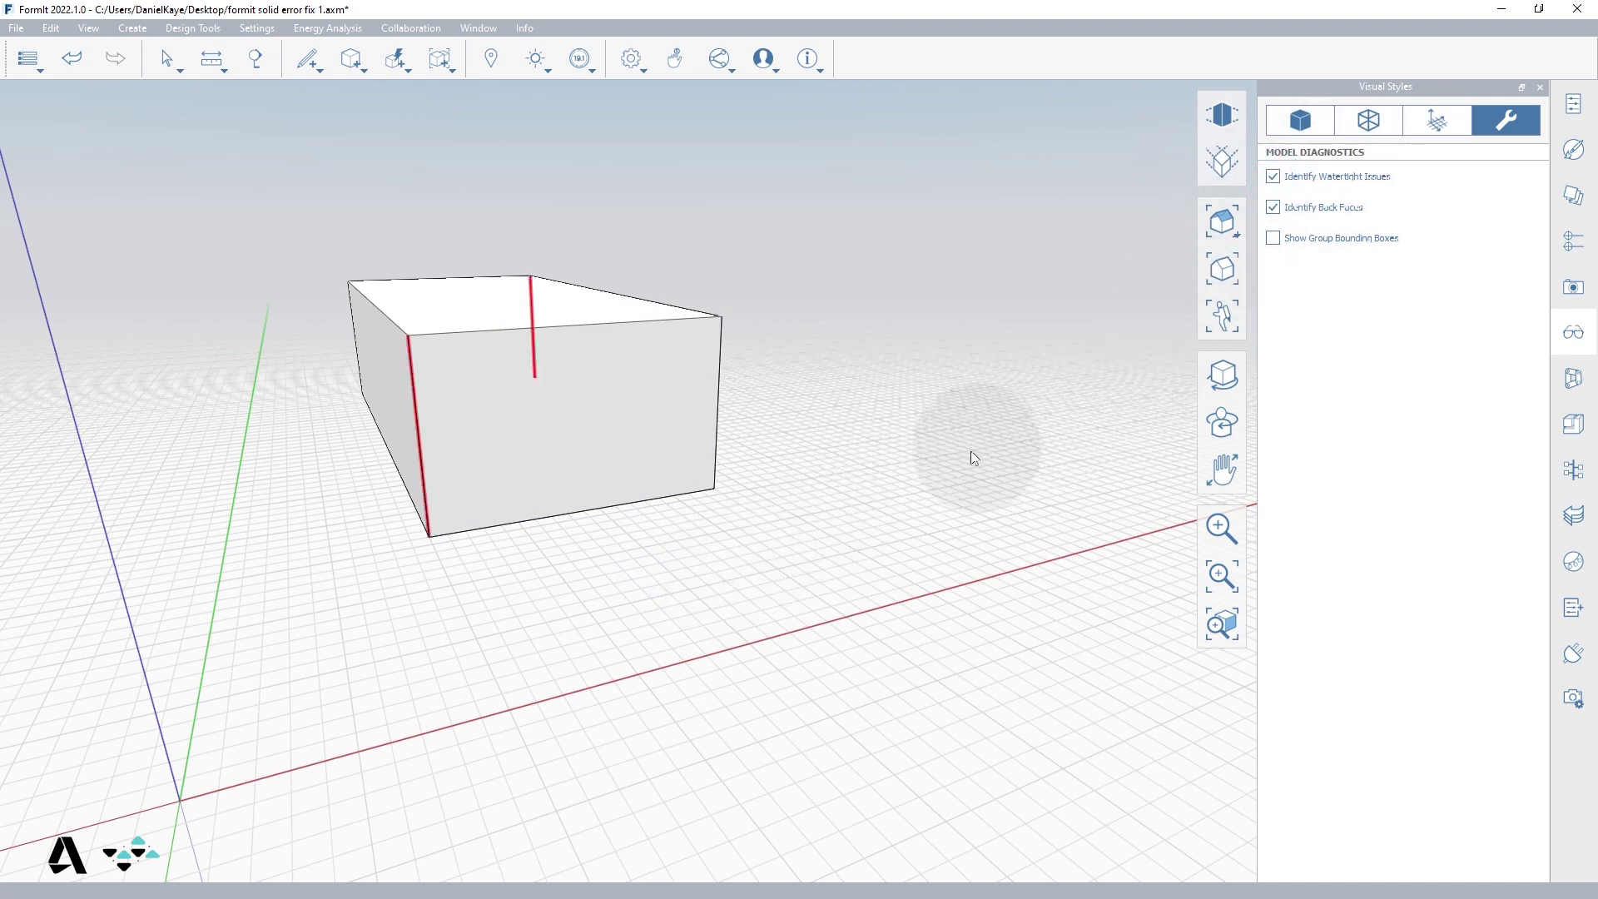
mouse_move(971, 451)
shift+middle_down()
mouse_move(813, 516)
mouse_move(703, 522)
shift+middle_up()
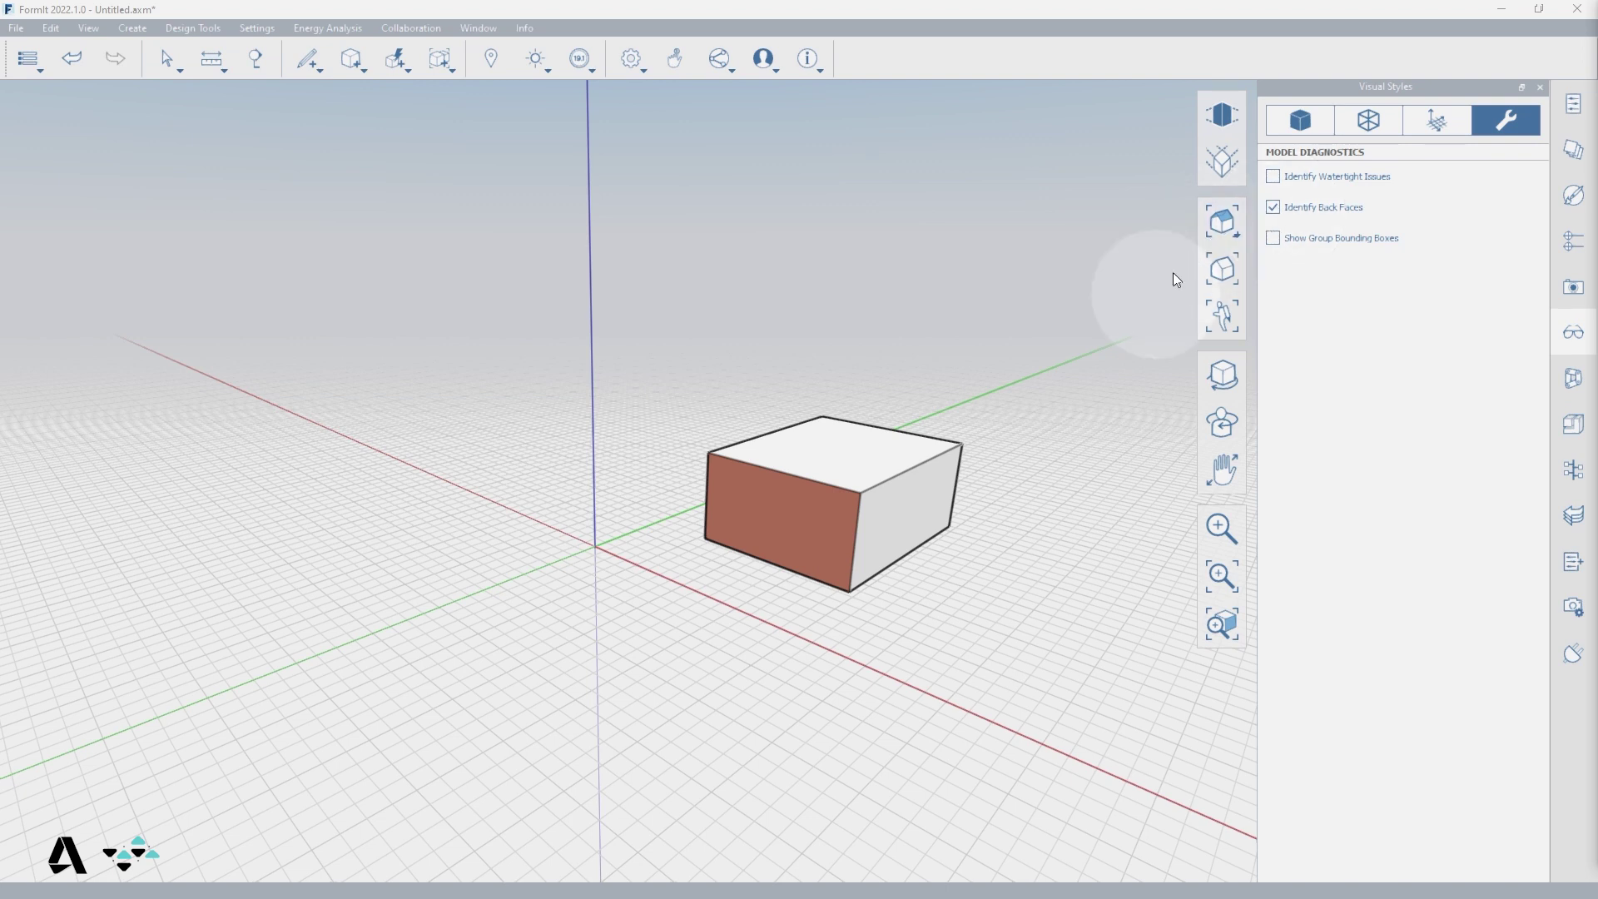
- Flip the reversed red face and push the end face outward to lengthen the box
click(806, 521)
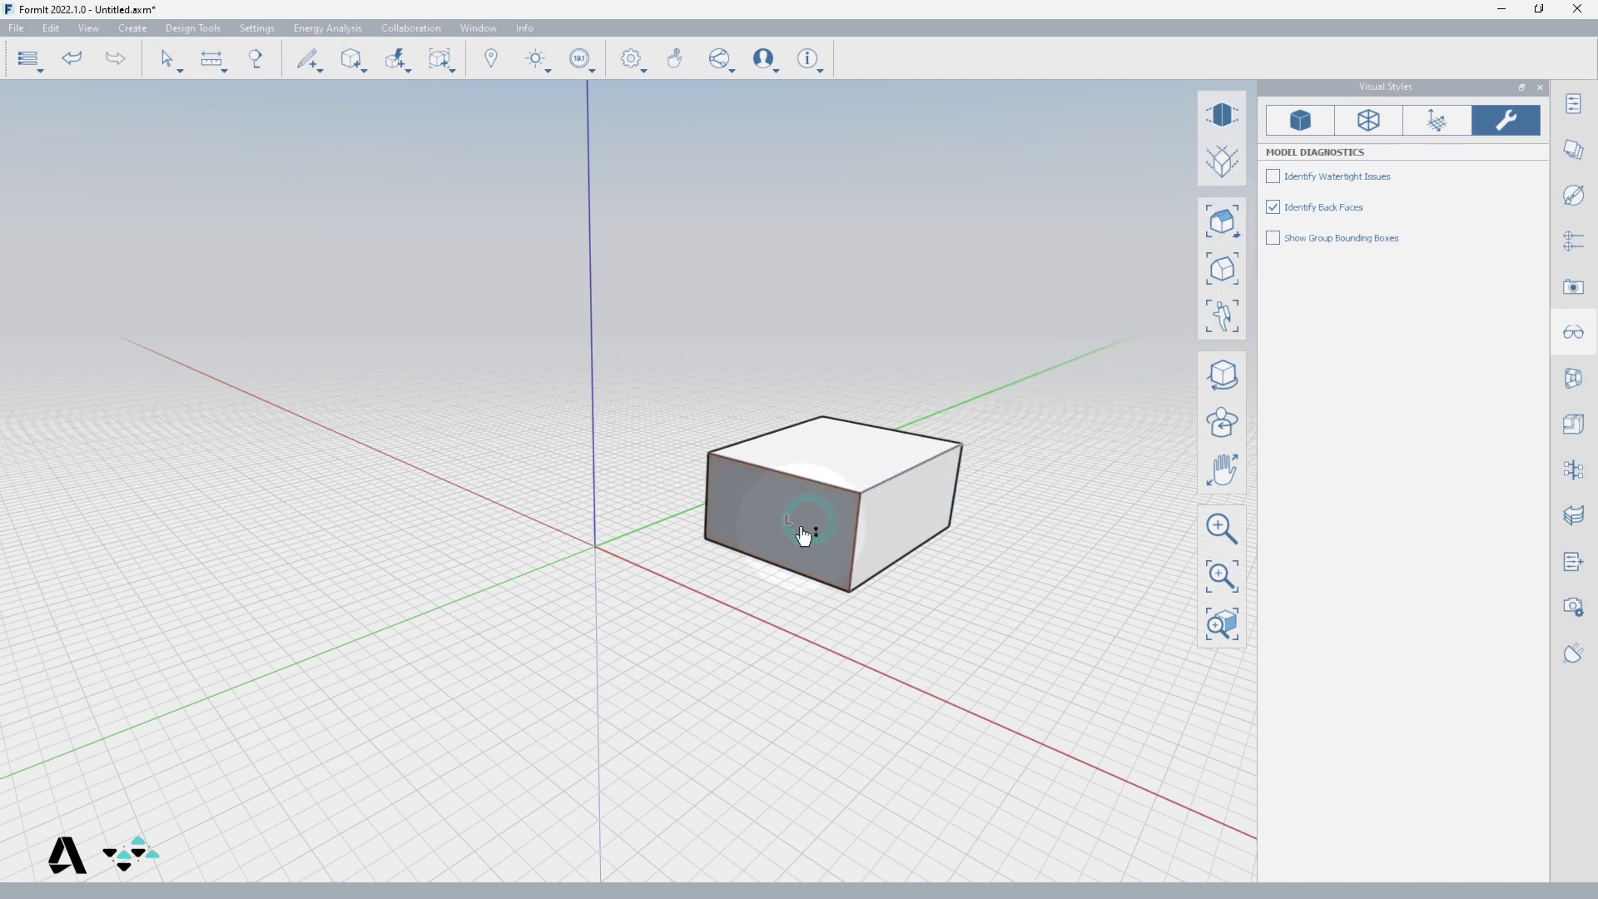
drag(809, 533, 736, 695)
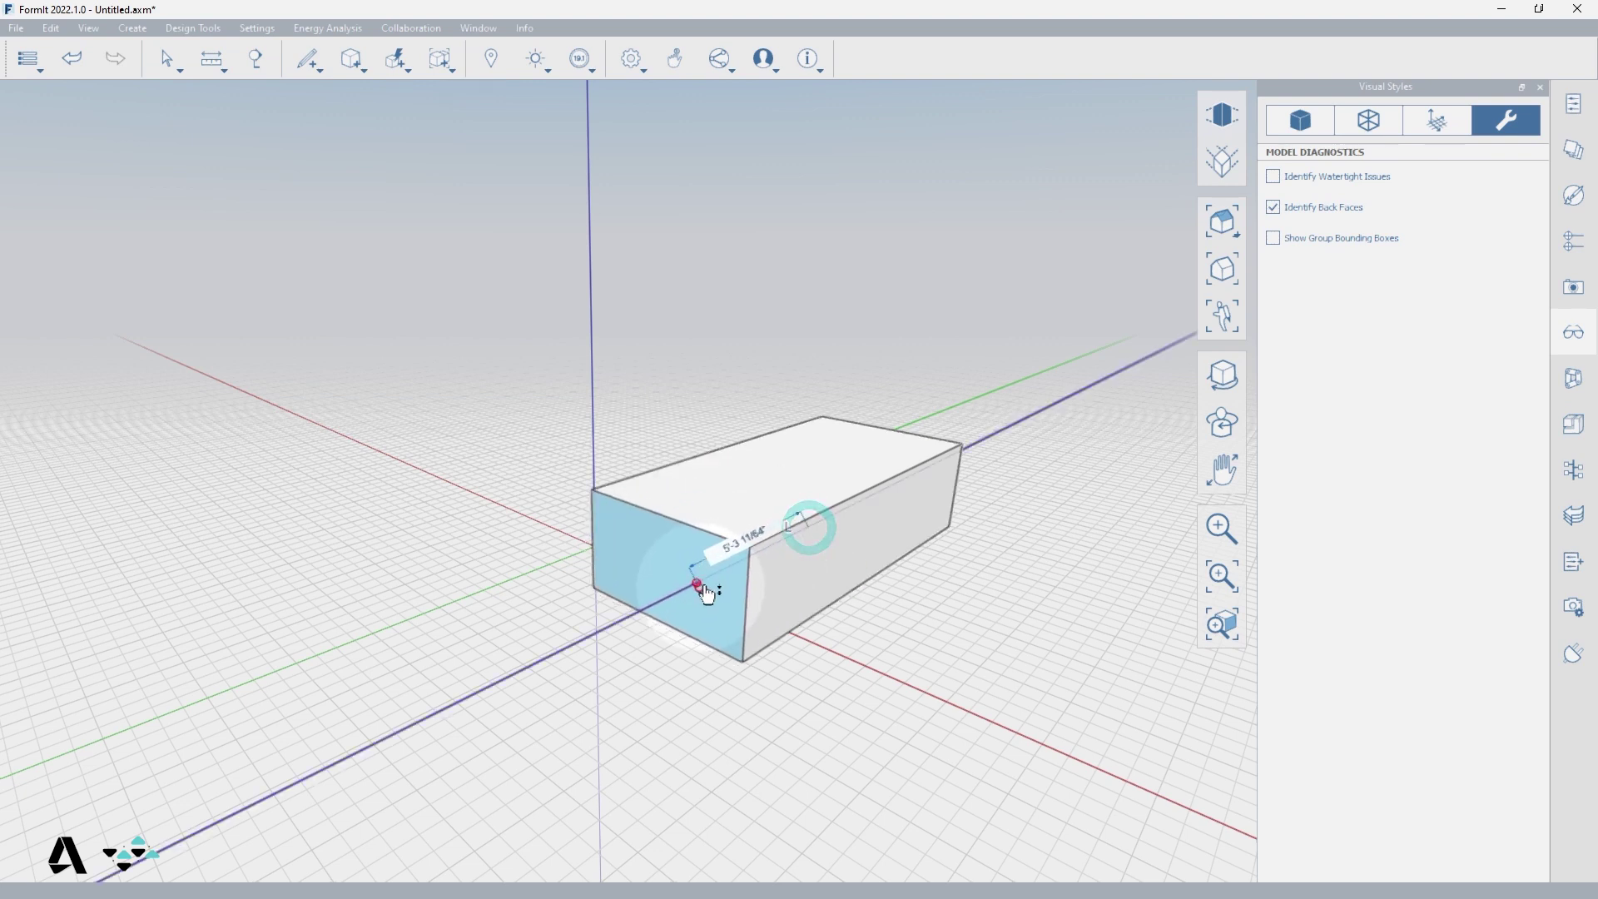
click(777, 731)
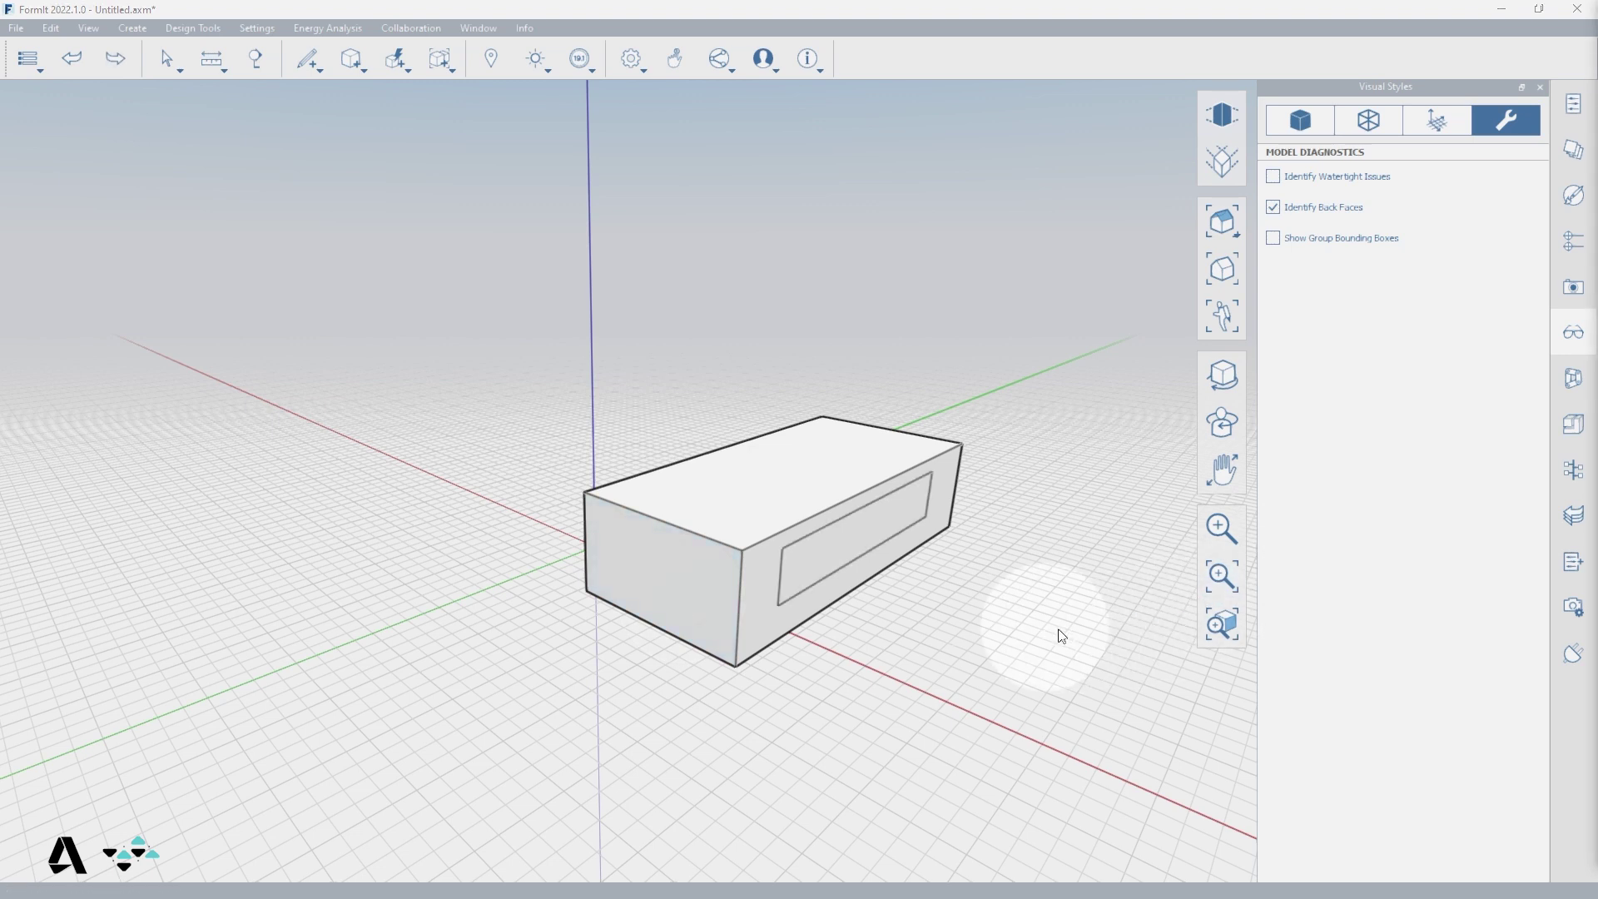
click(989, 616)
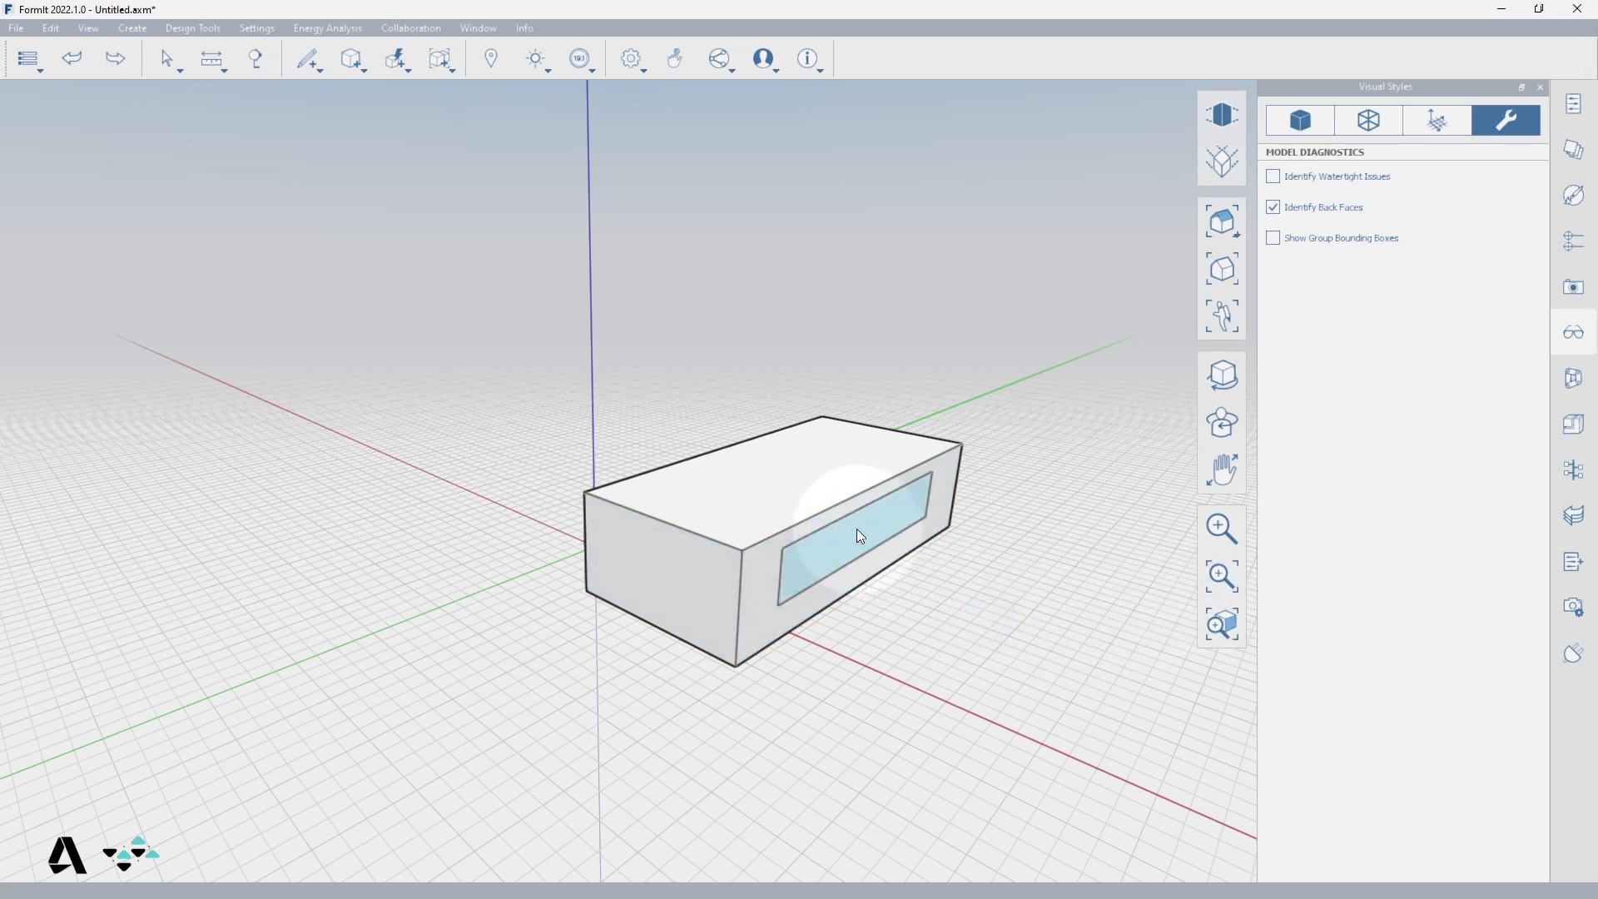
- Push the recessed side panel through the box to open a hole, then select the top face
click(396, 66)
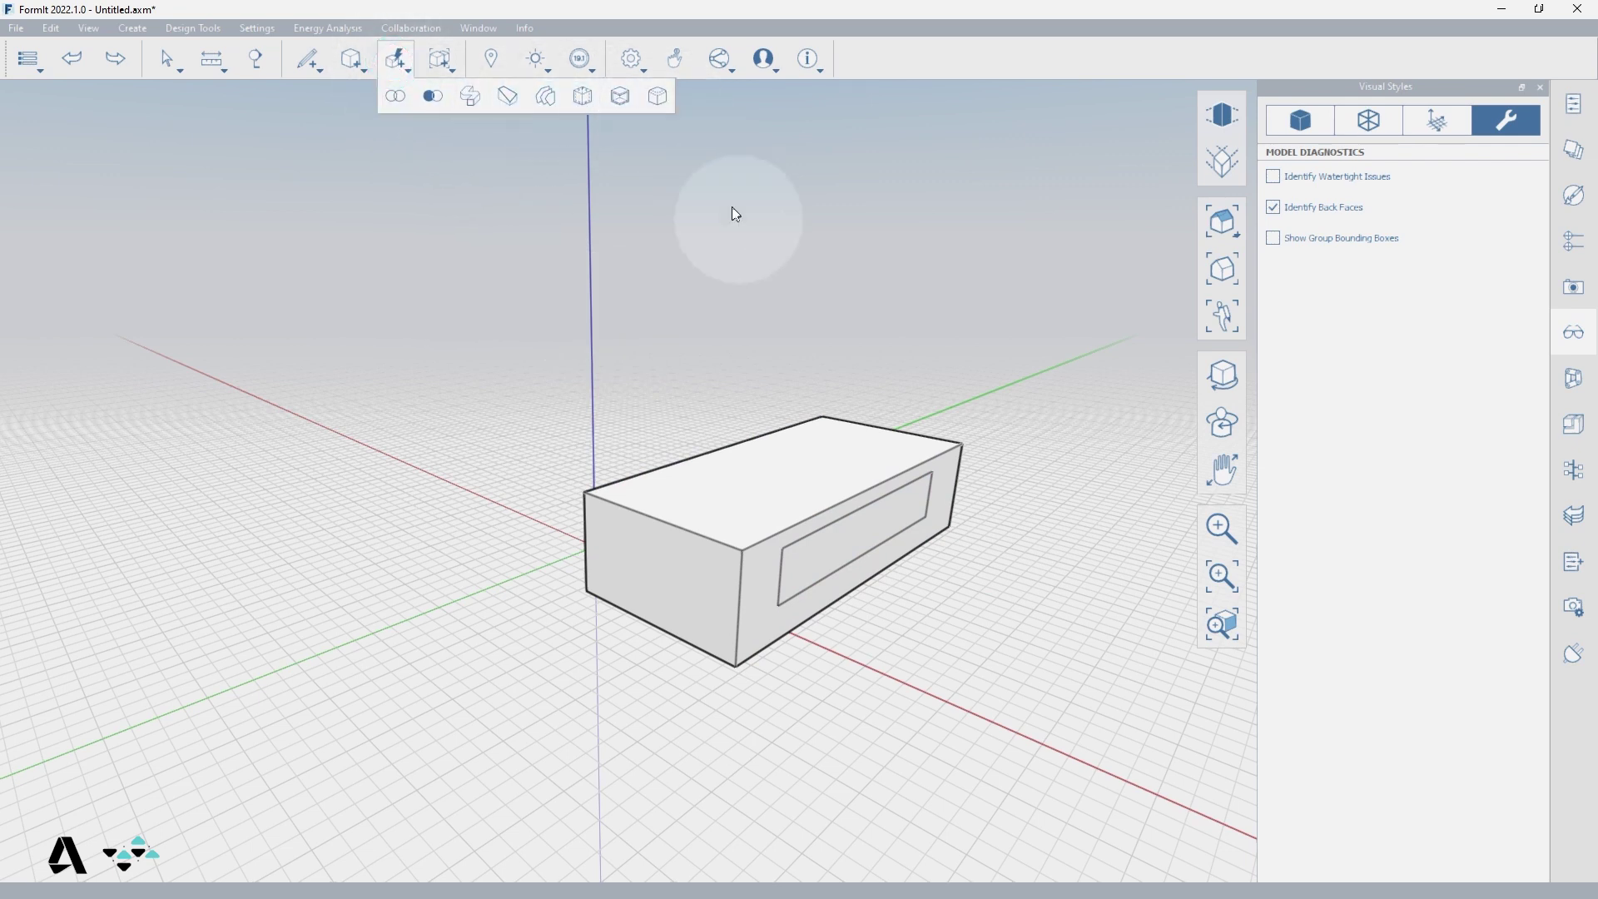
click(751, 237)
click(840, 532)
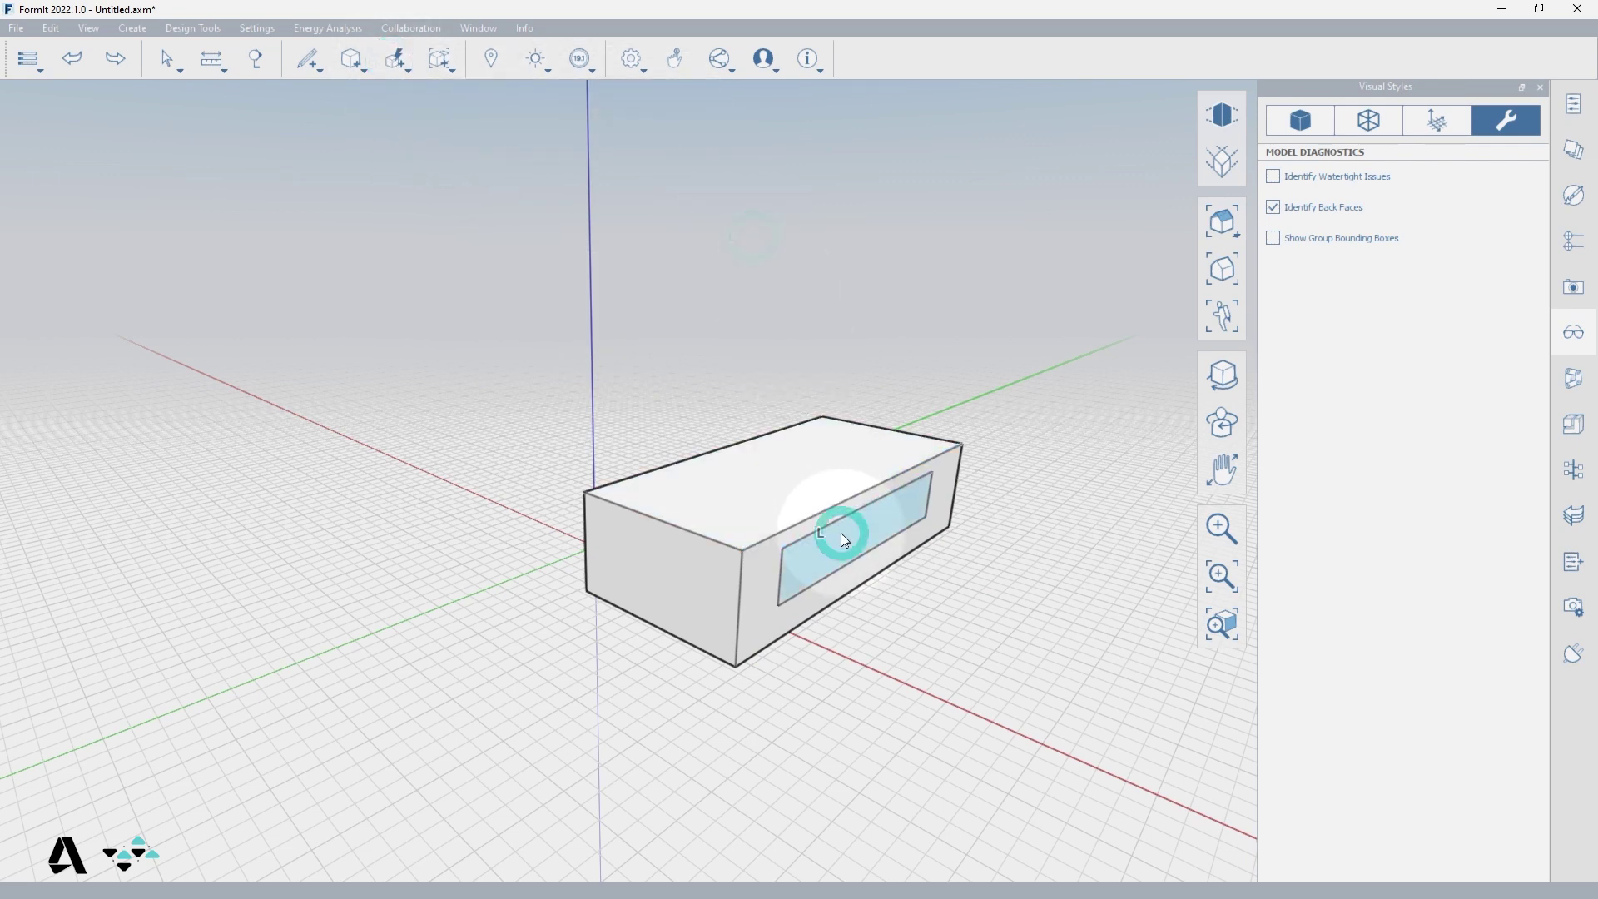
drag(852, 541, 620, 456)
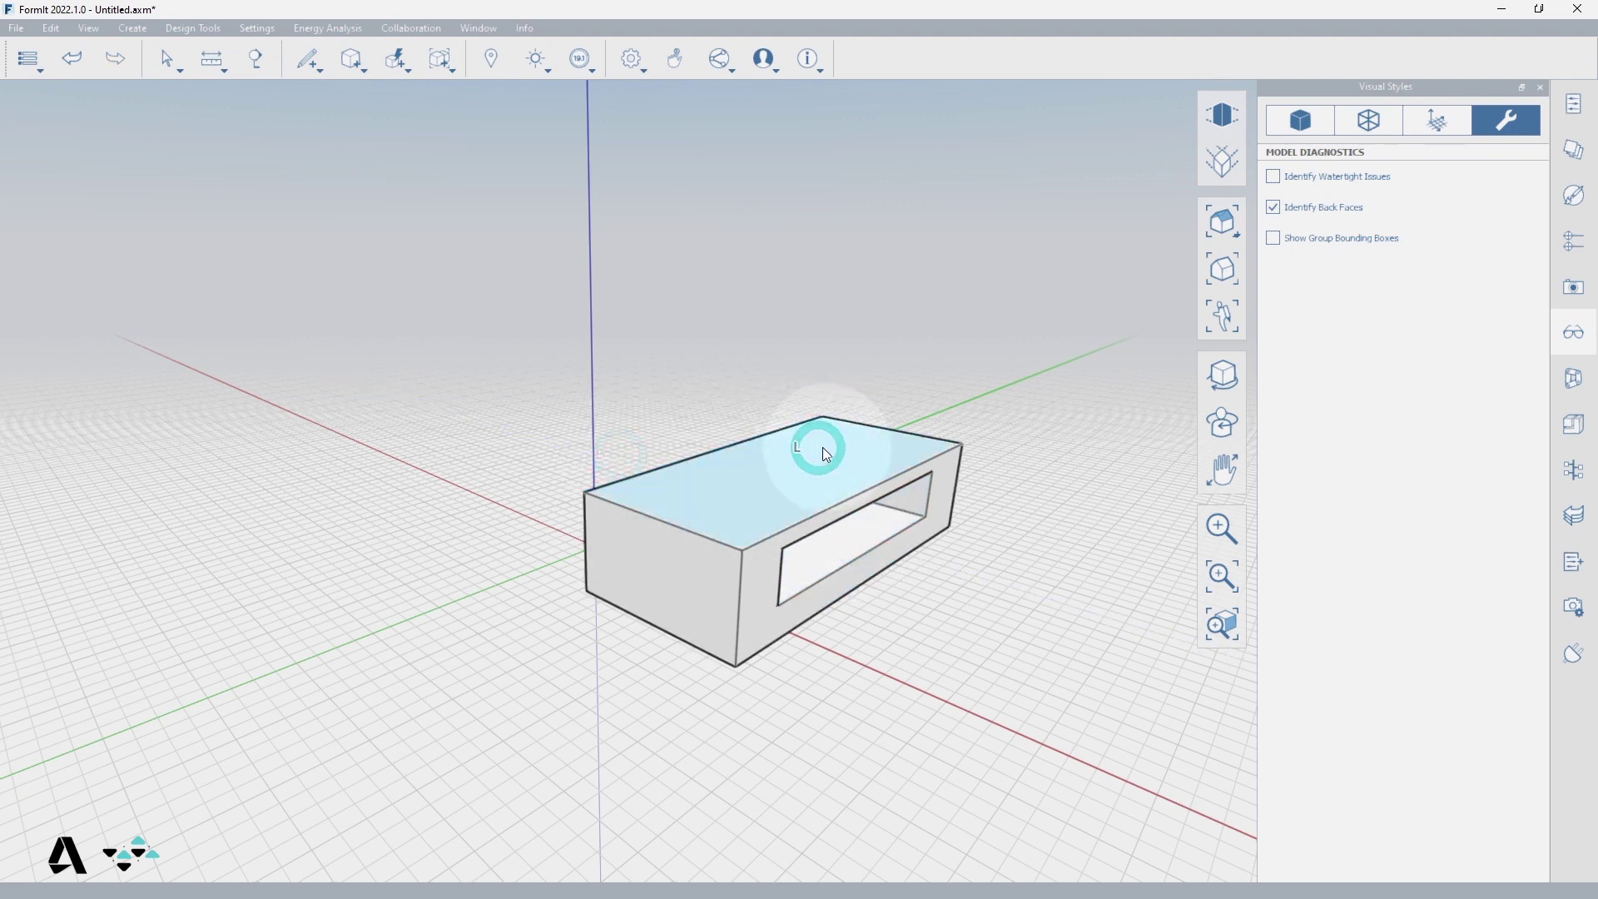
click(824, 452)
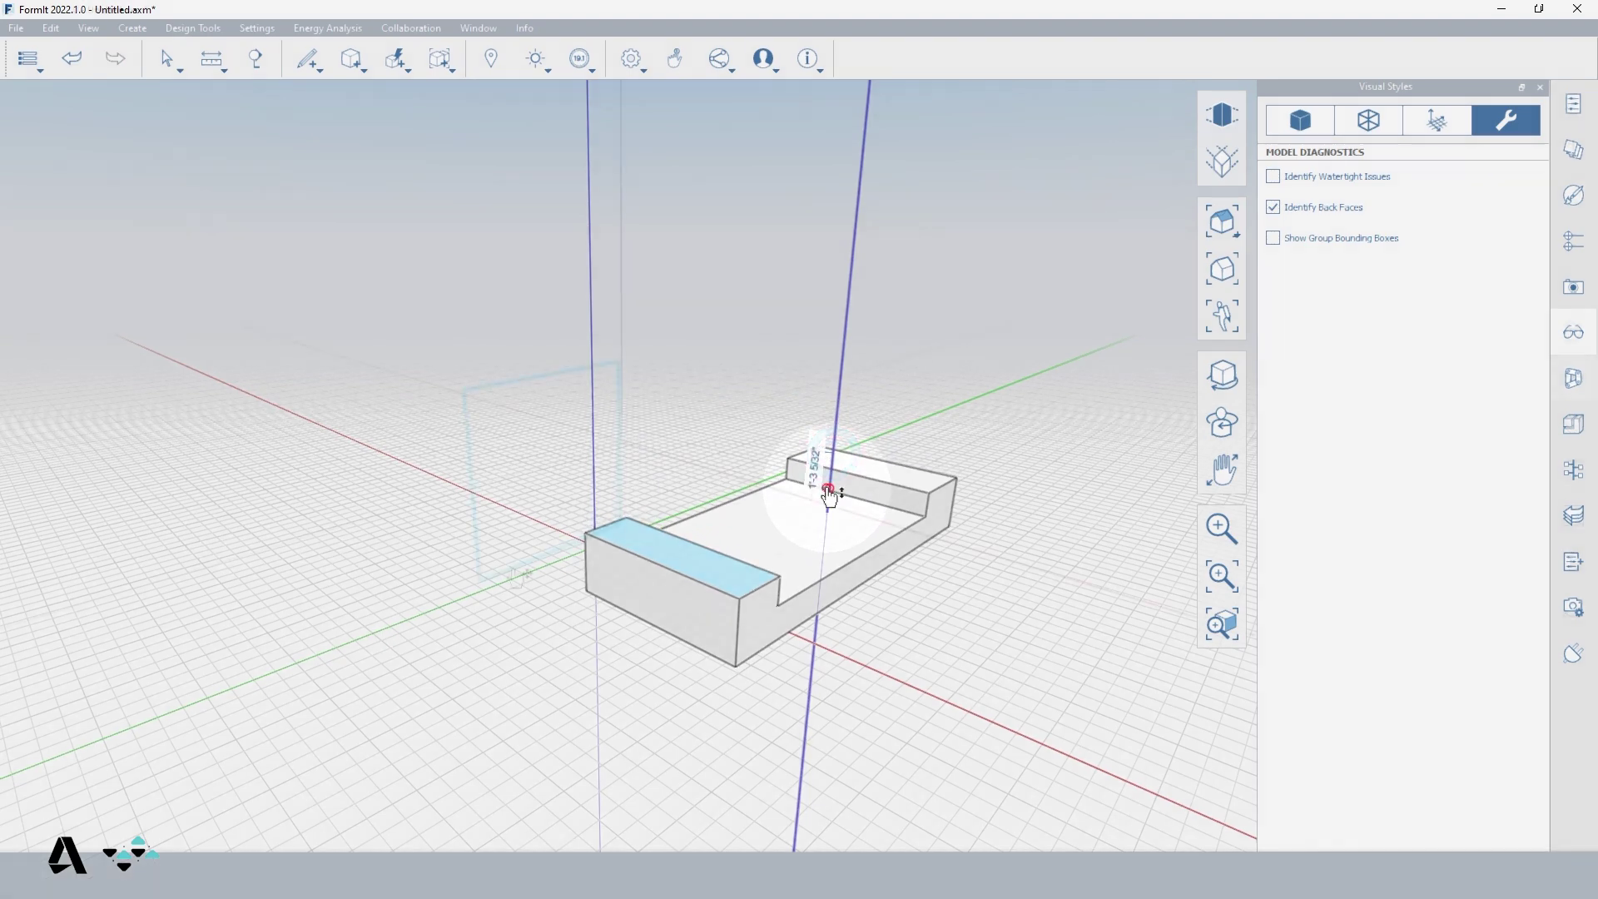
right_click(516, 576)
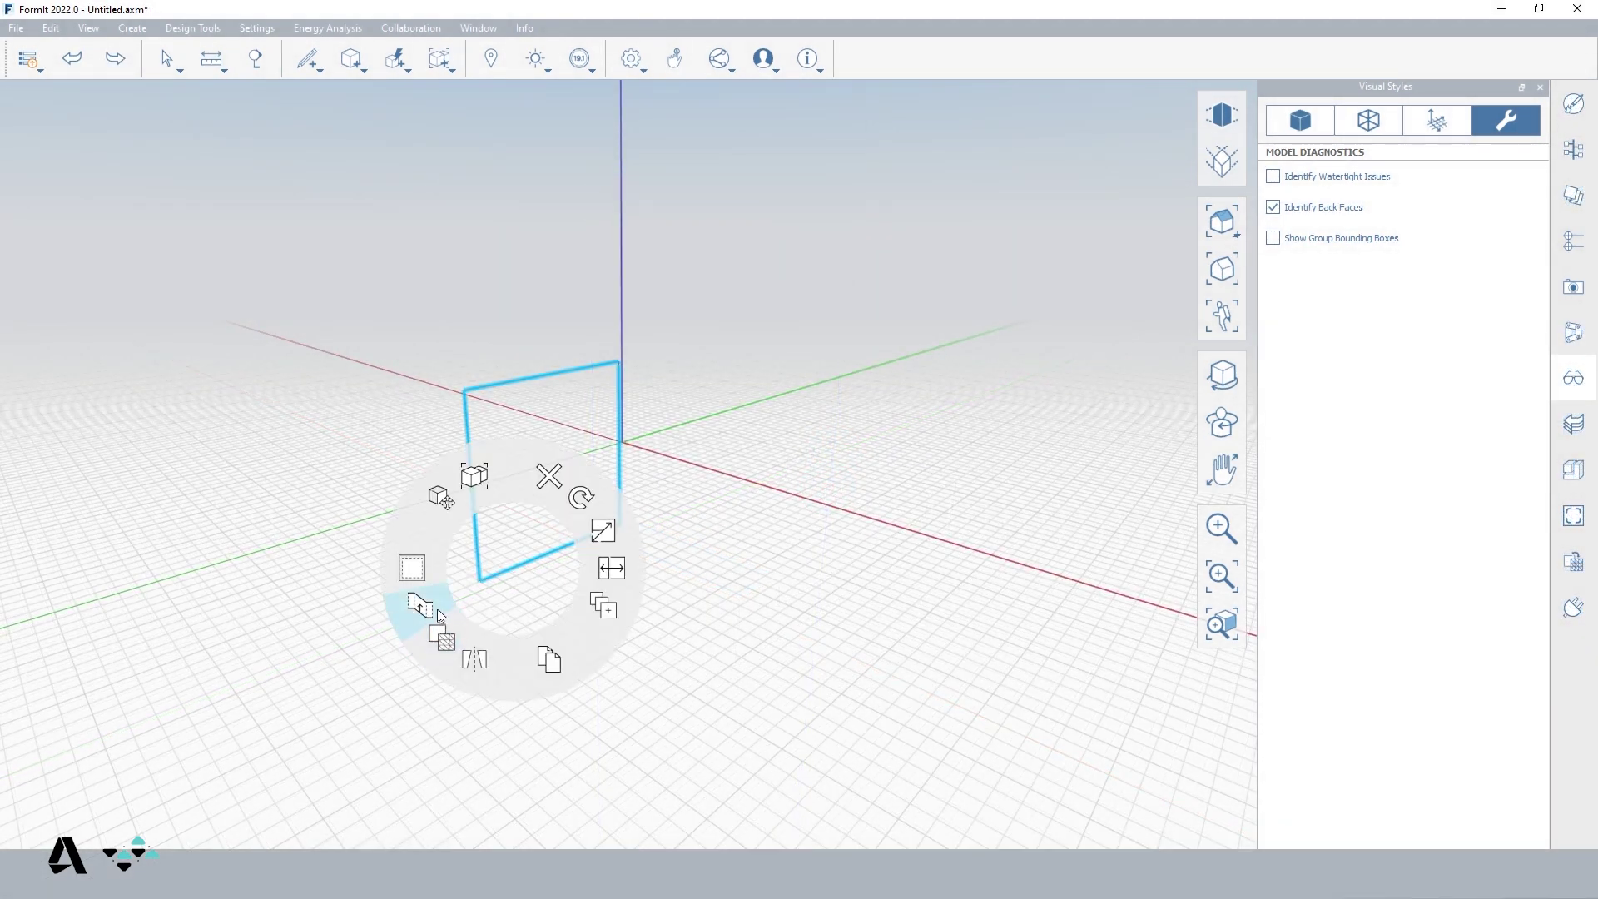
- Extrude the vertical rectangle into a box along the red axis via the radial menu
click(428, 608)
click(478, 582)
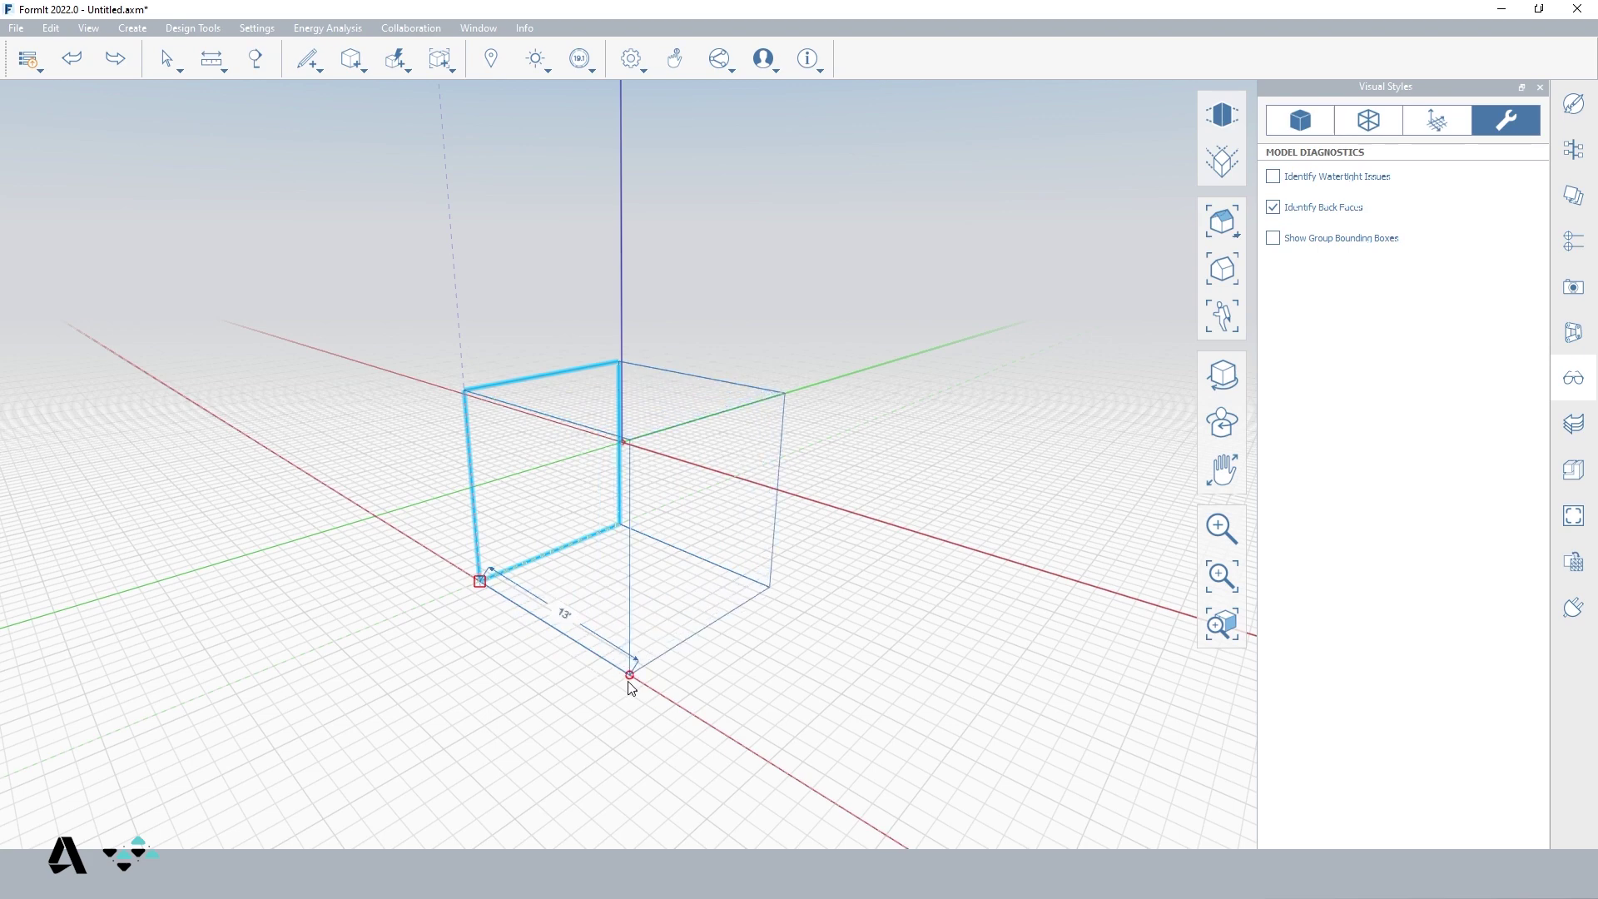
click(630, 684)
middle_drag(738, 677, 613, 609)
- Push the box's bottom face up and trace a line along the bottom edge to close it
drag(613, 608, 610, 482)
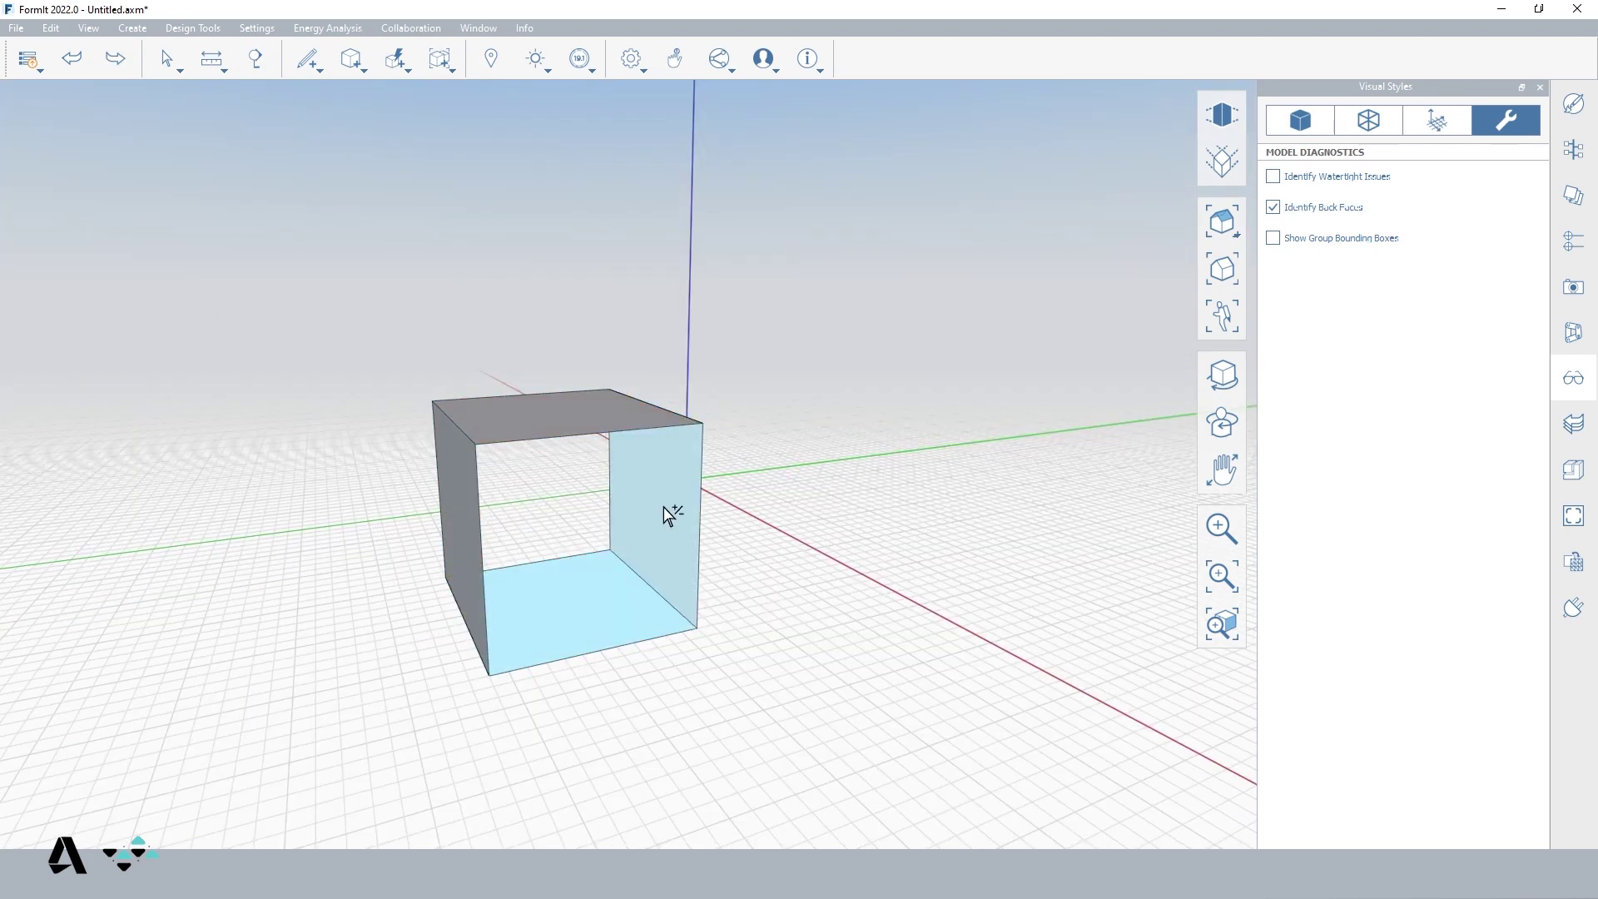
right_click(662, 510)
click(571, 542)
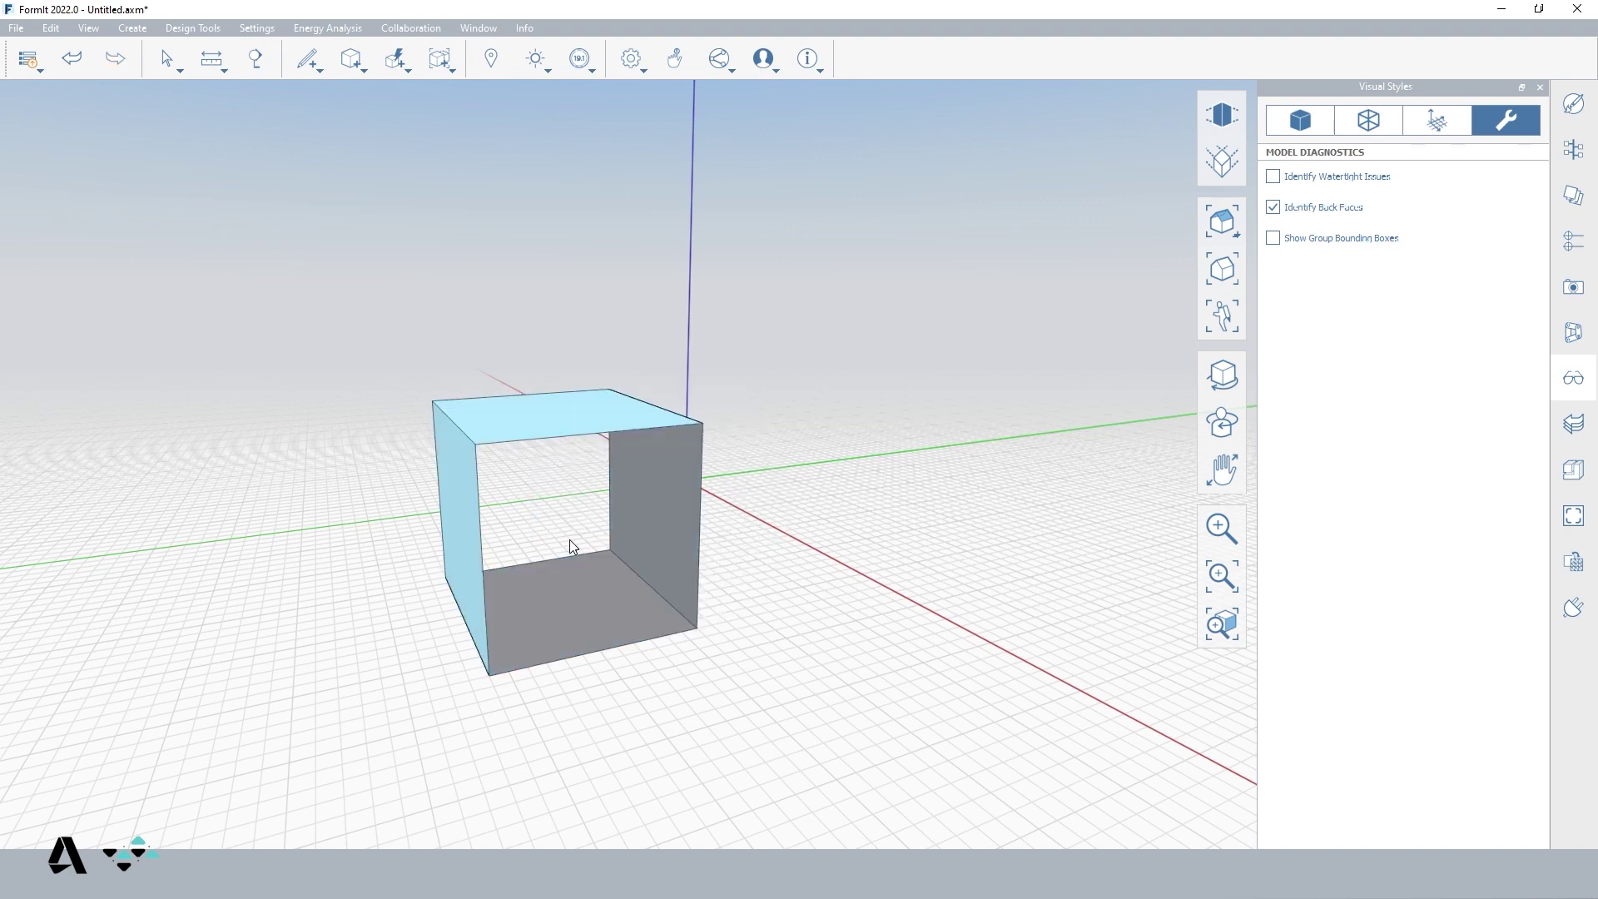
drag(691, 628, 703, 426)
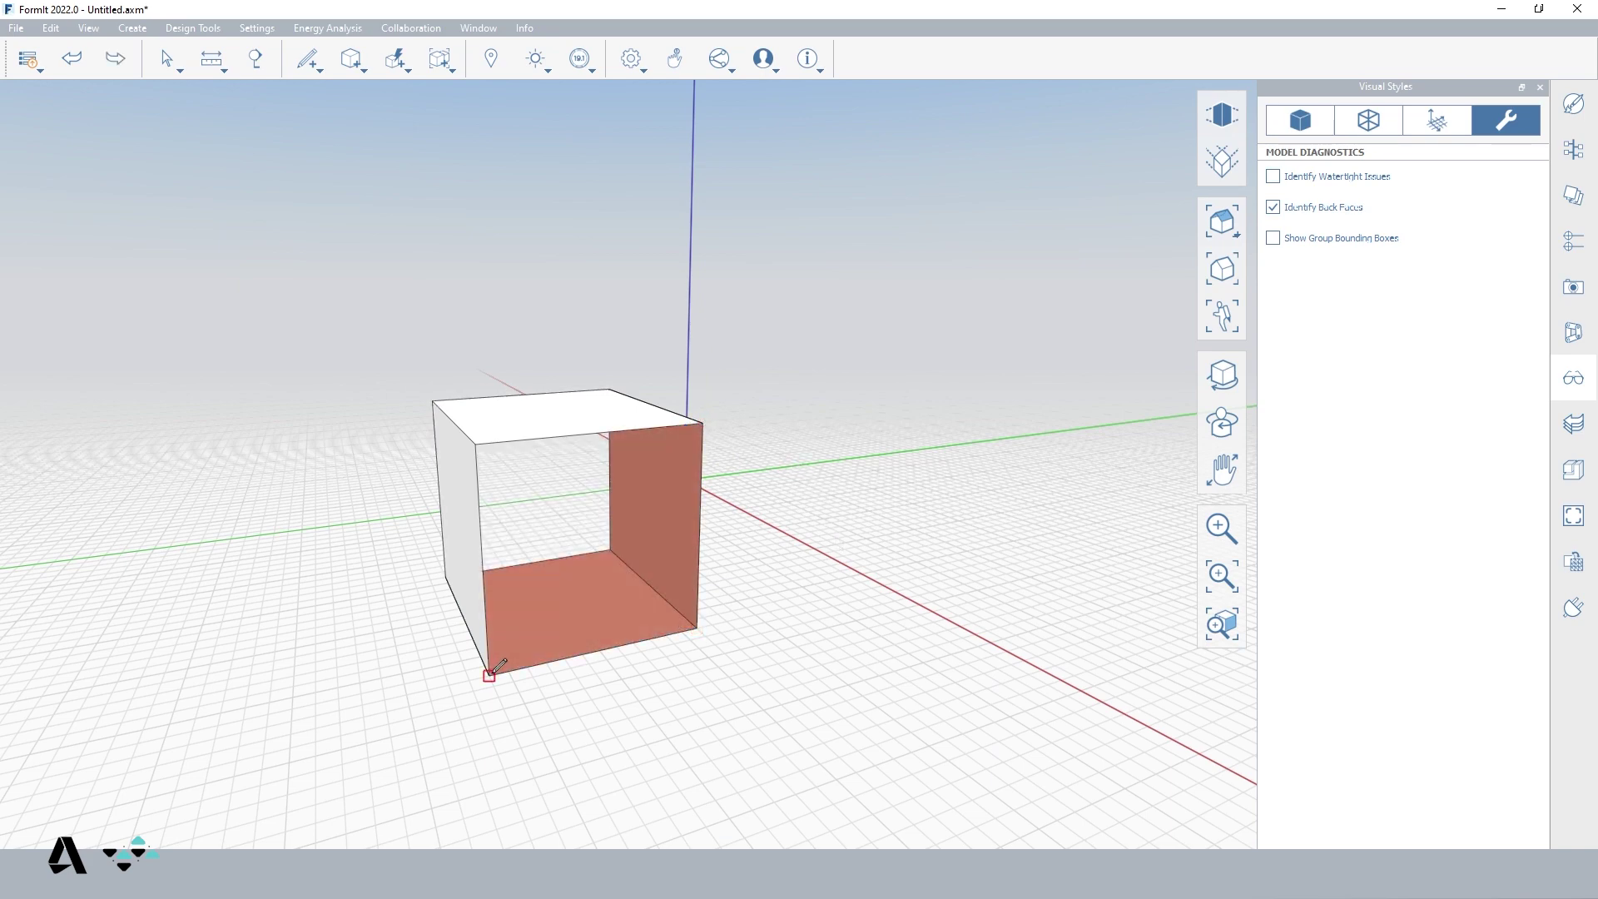
middle_drag(703, 624, 1141, 671)
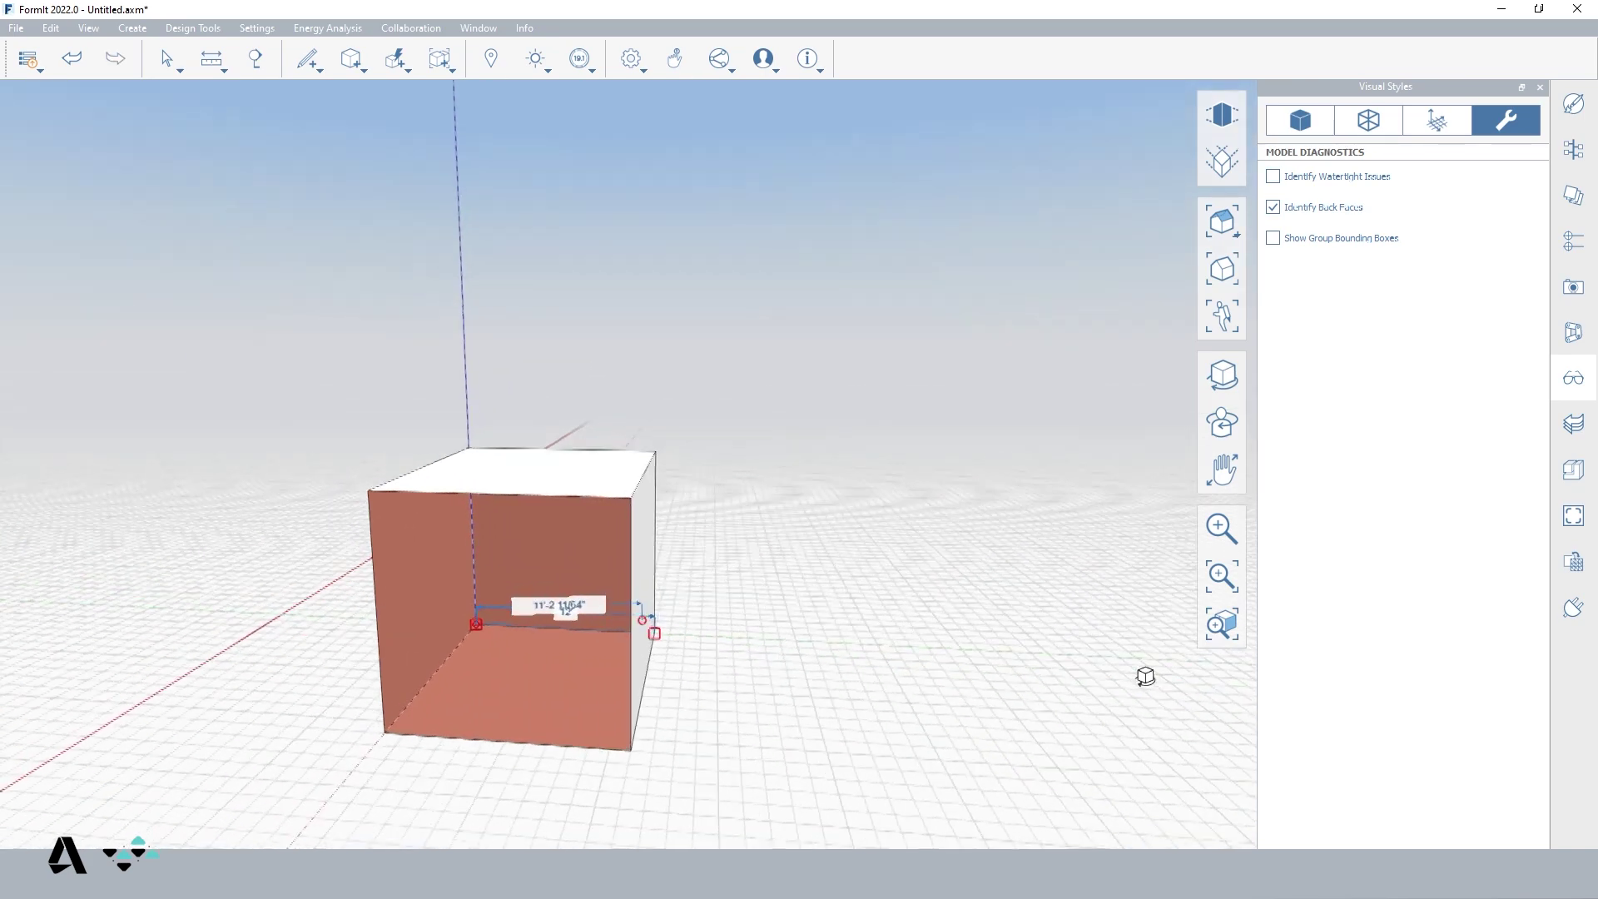
click(621, 749)
key(Escape)
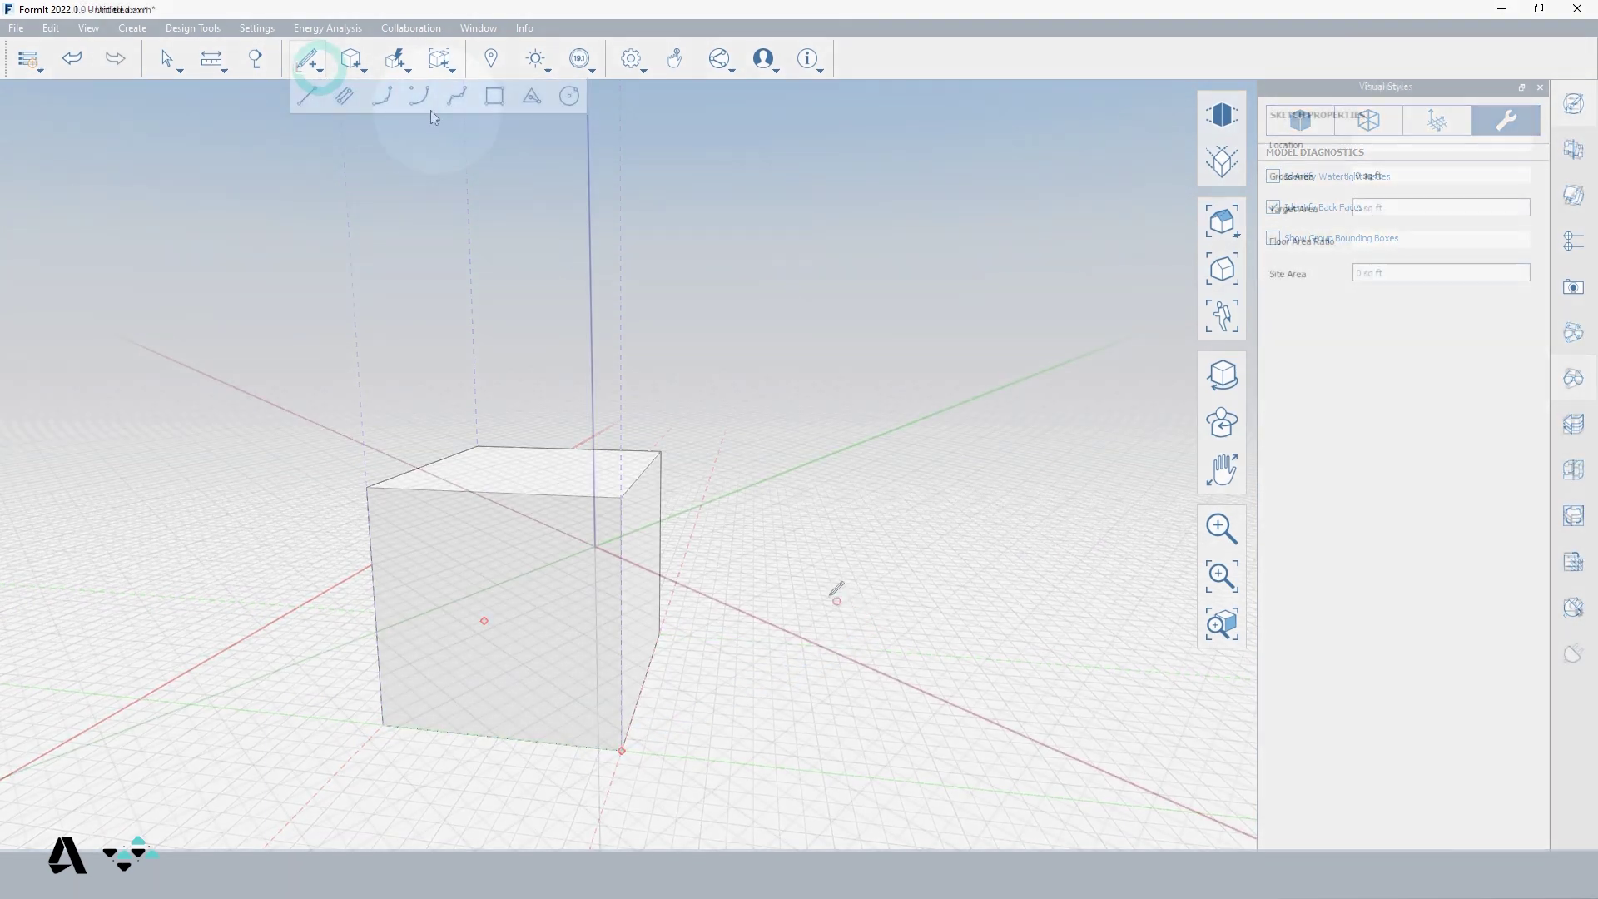
- Draw a rectangle on the ground
click(494, 95)
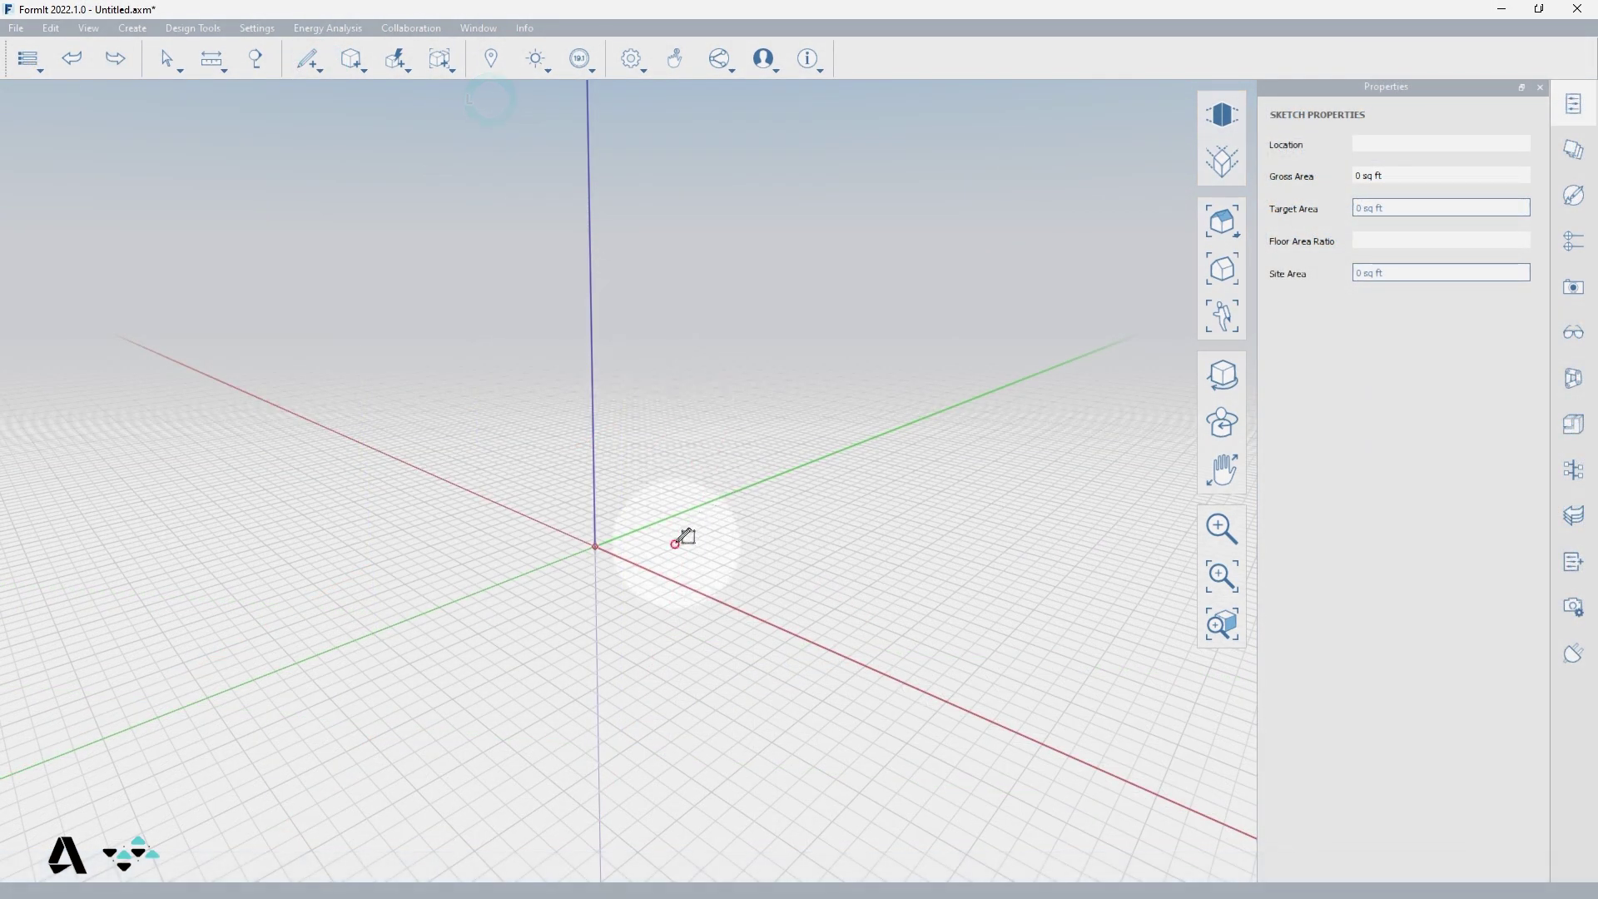
click(675, 542)
click(773, 582)
click(930, 493)
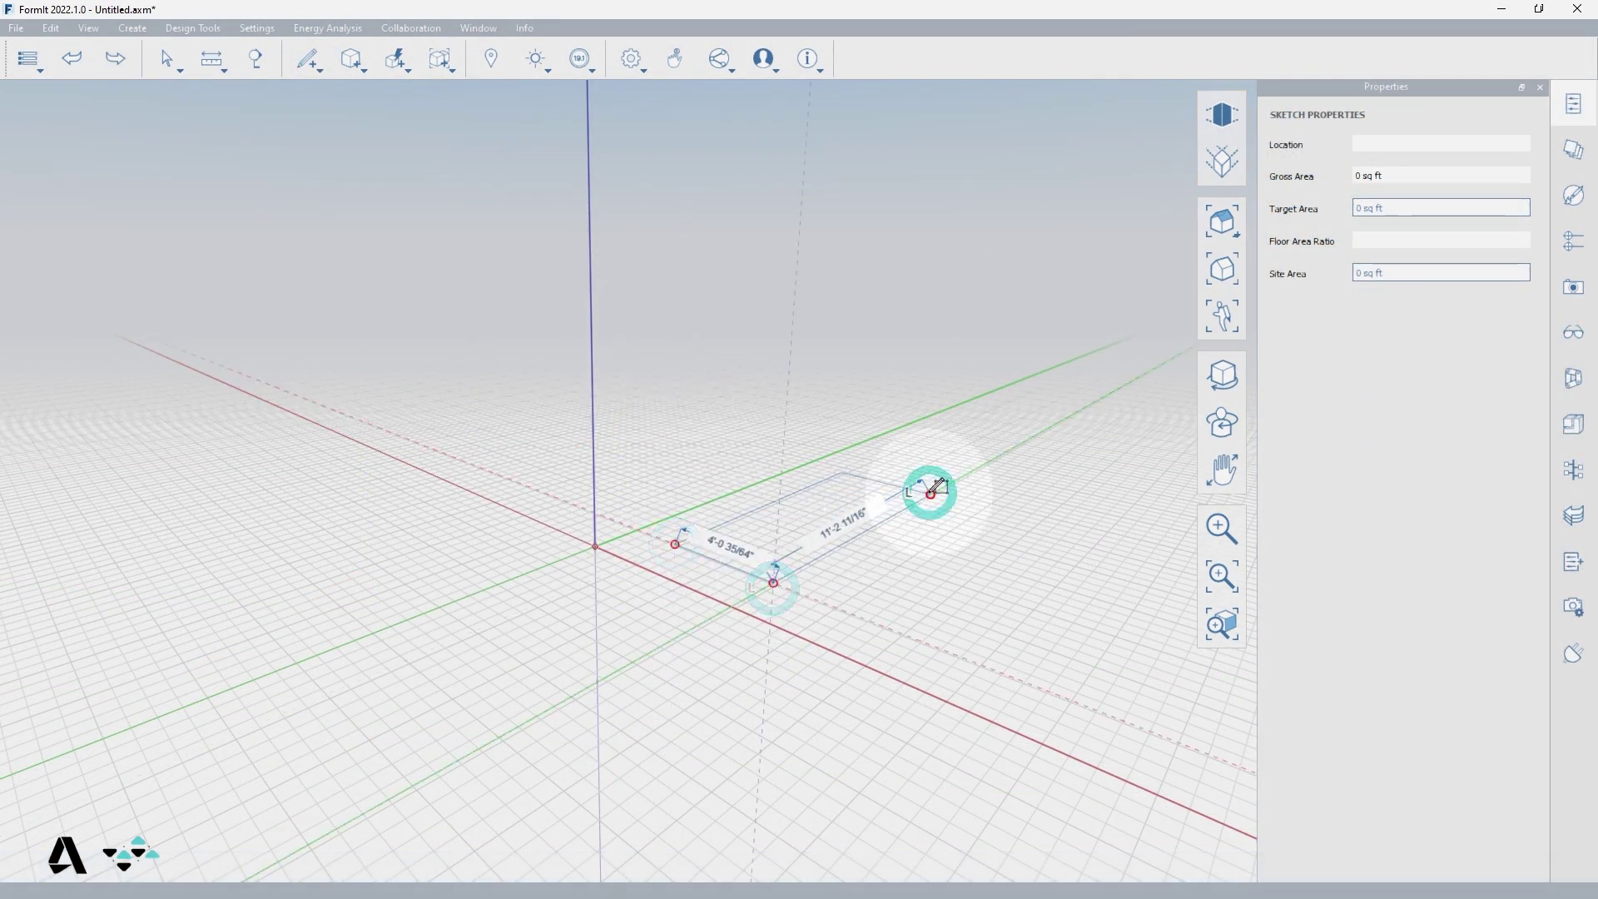
click(801, 524)
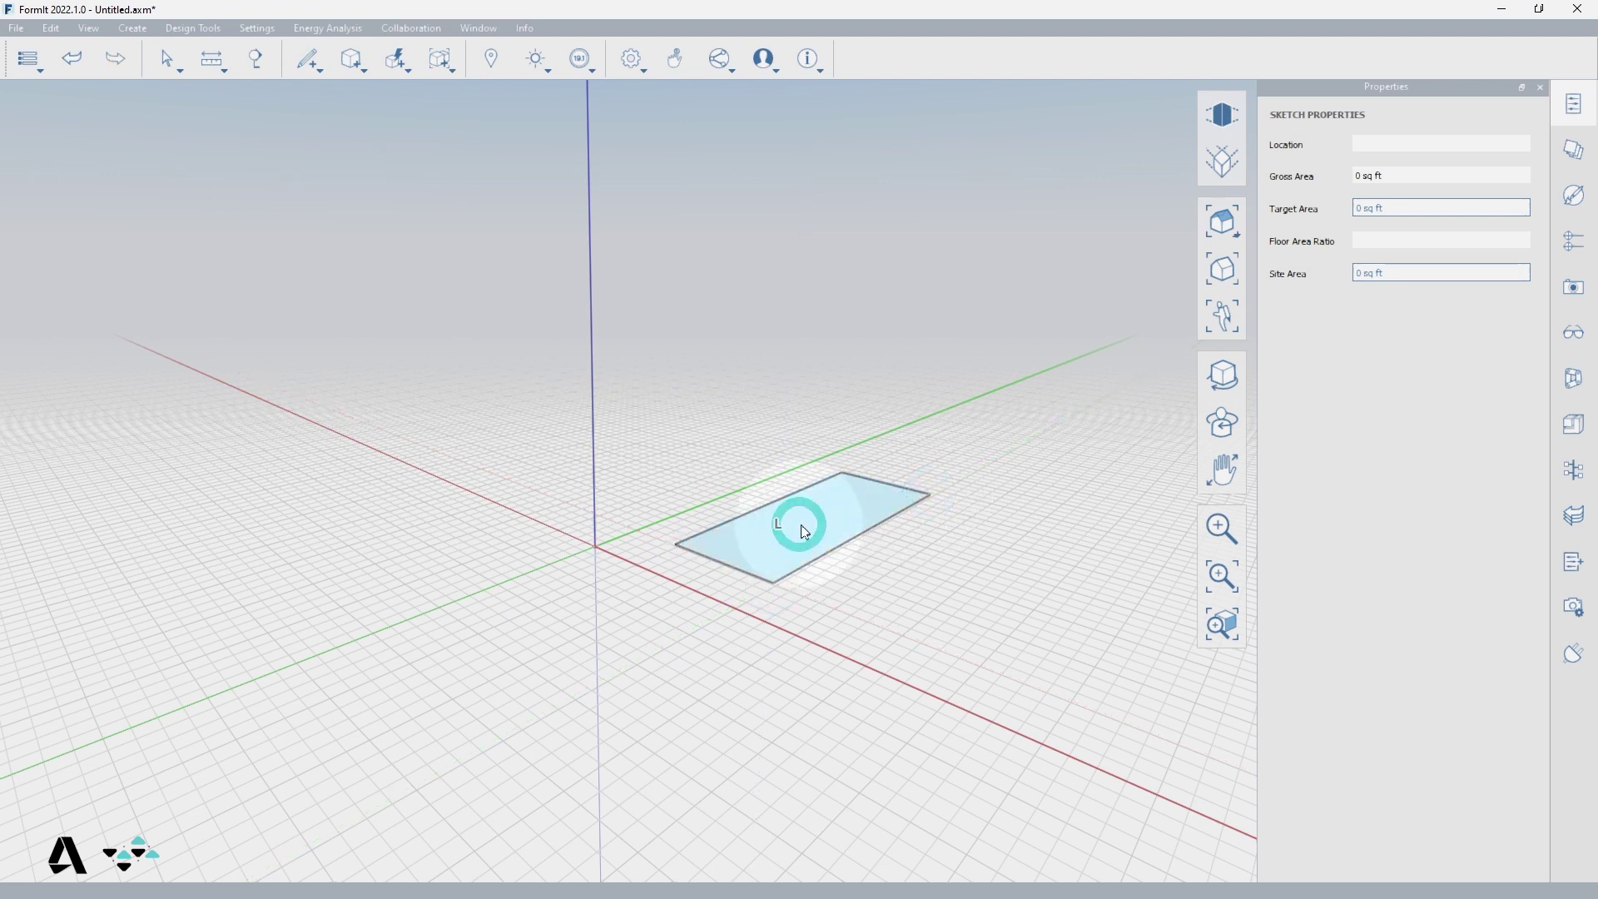
- Raise the rectangle into a box about five feet tall and copy it along the red axis
click(806, 532)
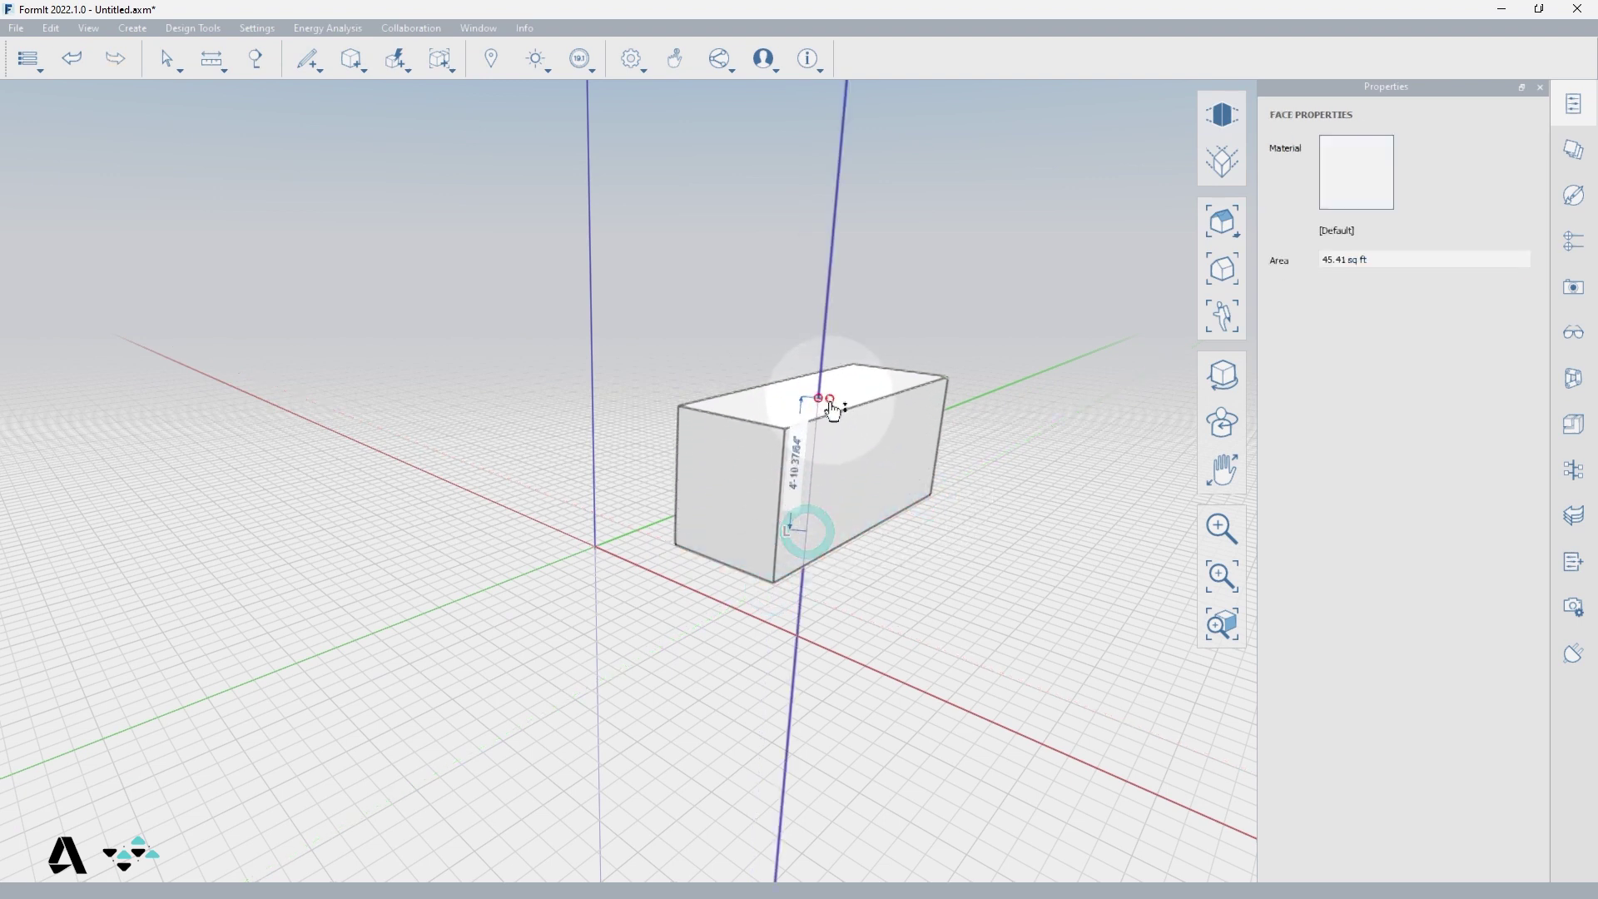
click(819, 389)
triple_click(796, 496)
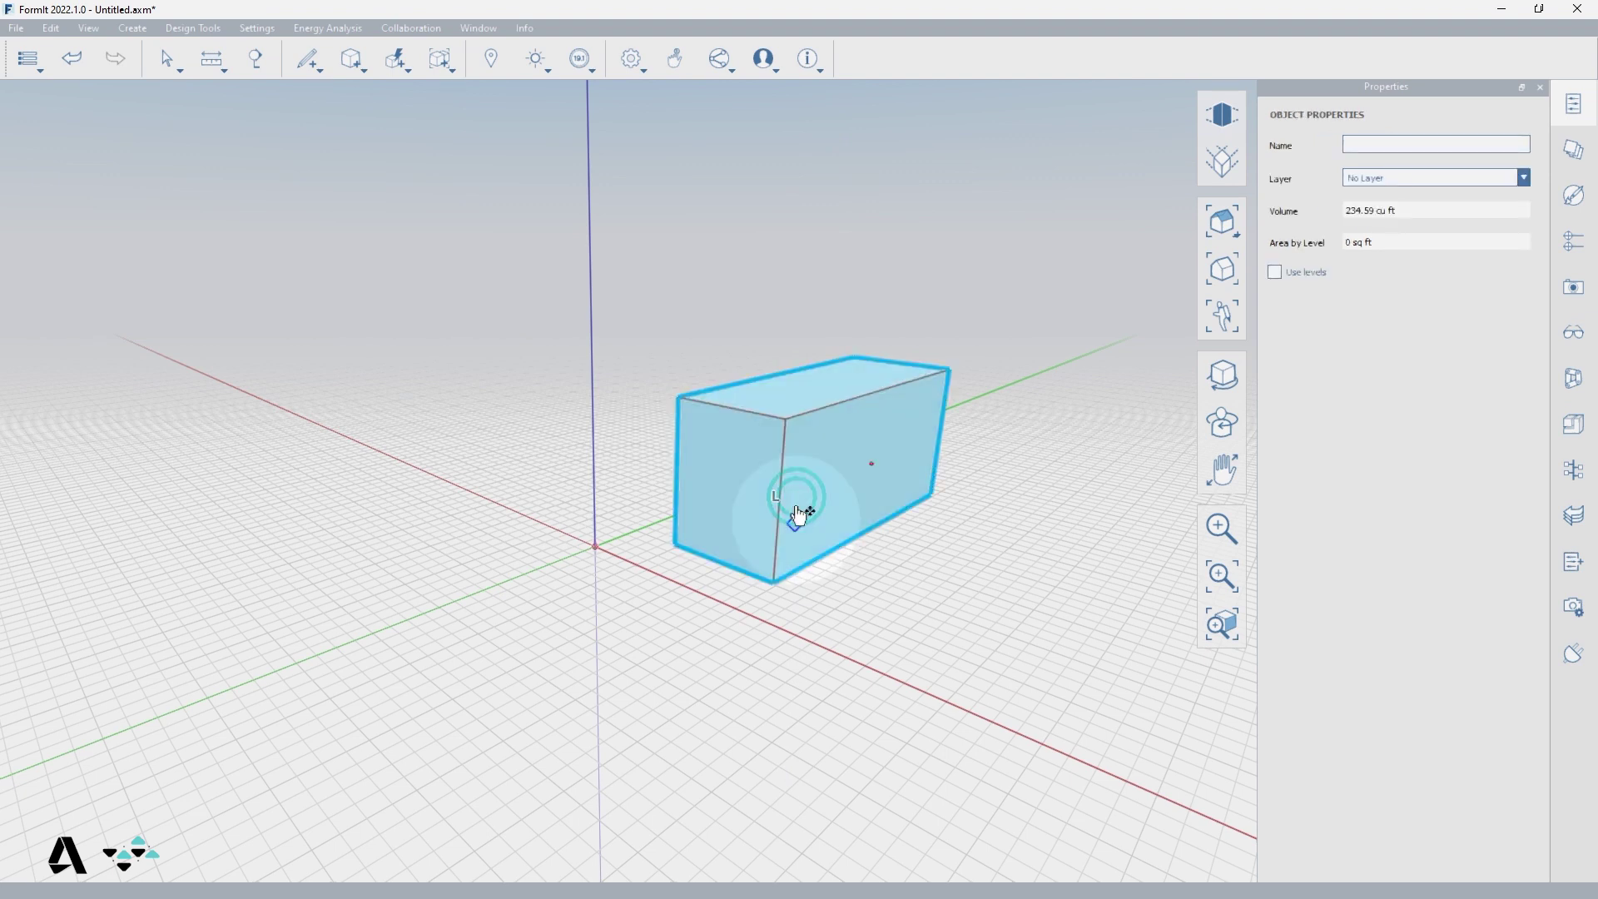
ctrl+drag(687, 549, 781, 585)
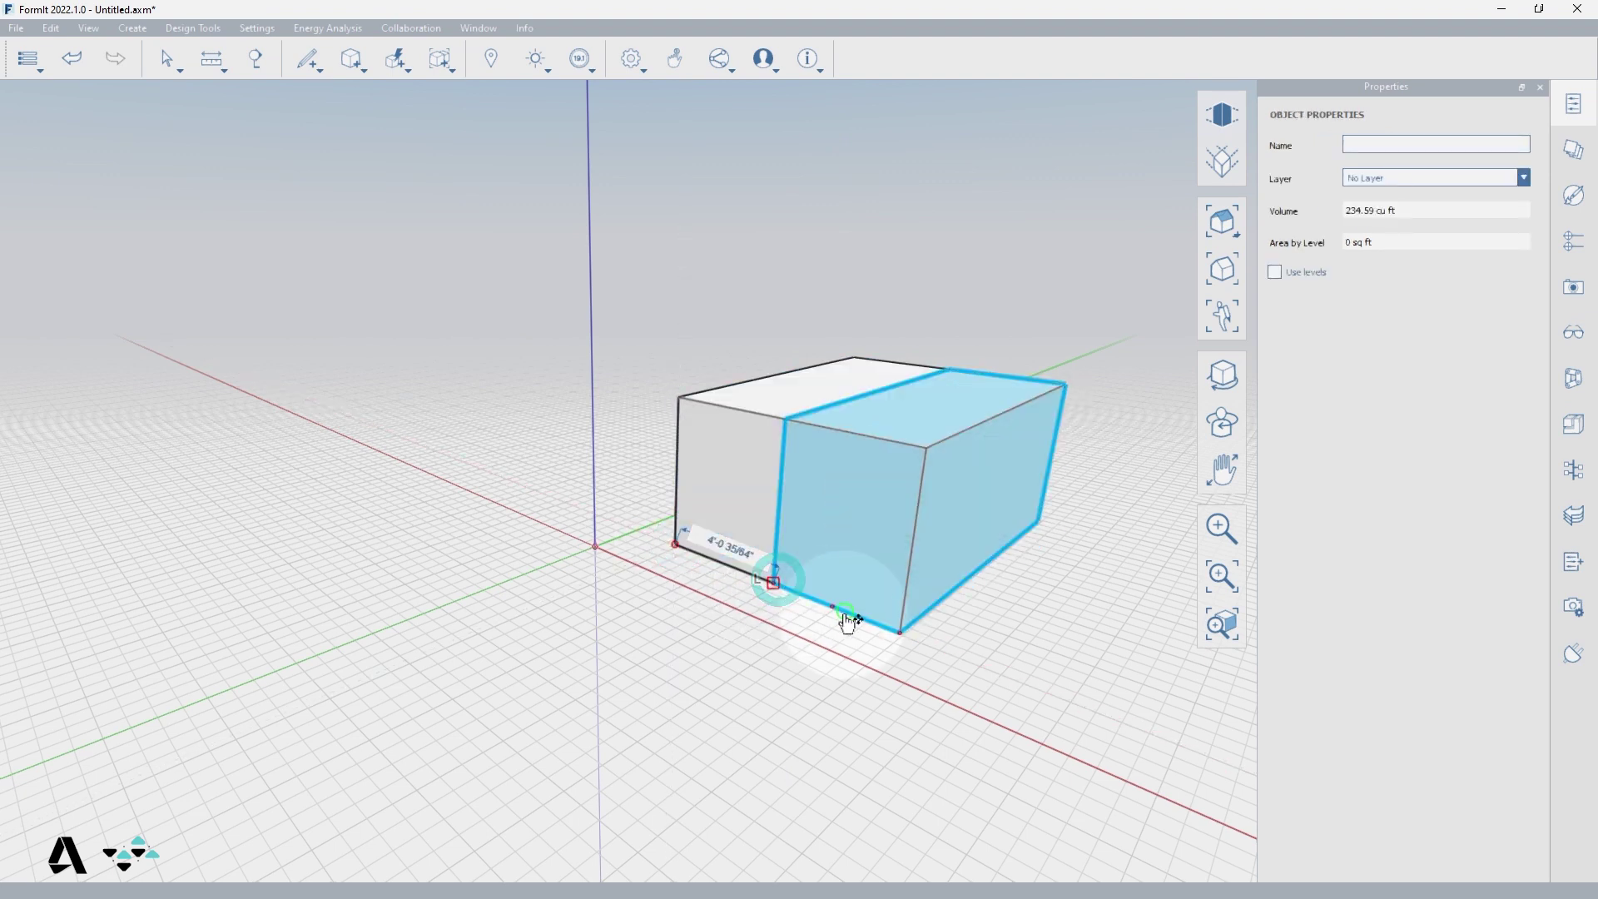
- Finish the copy, then select and deselect each box's front face
key(Escape)
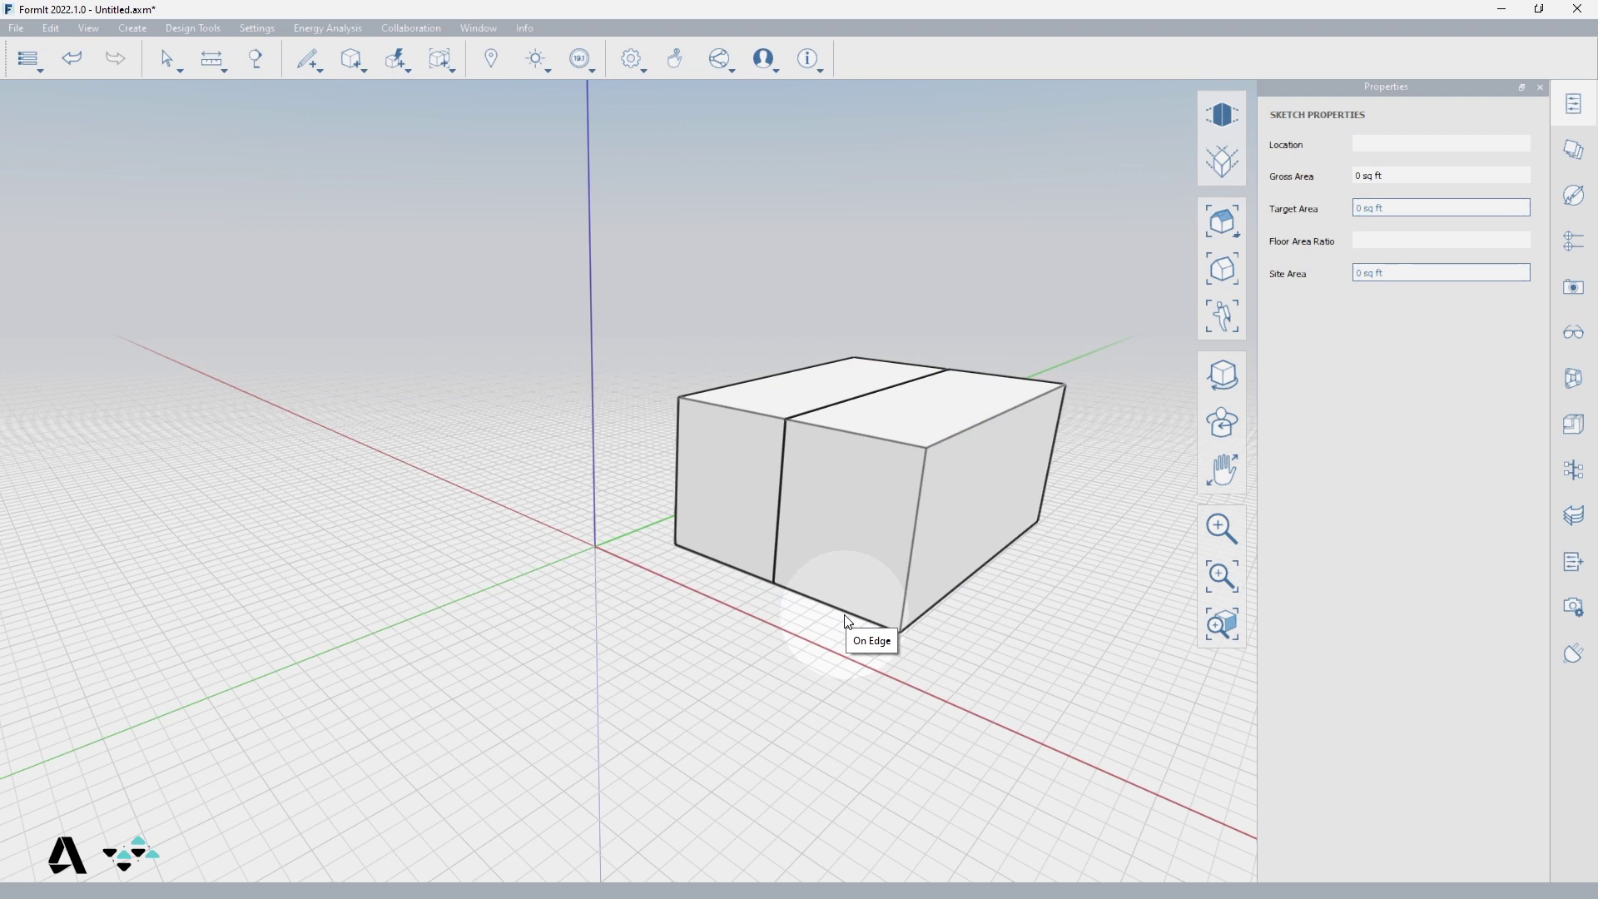
click(876, 577)
click(807, 660)
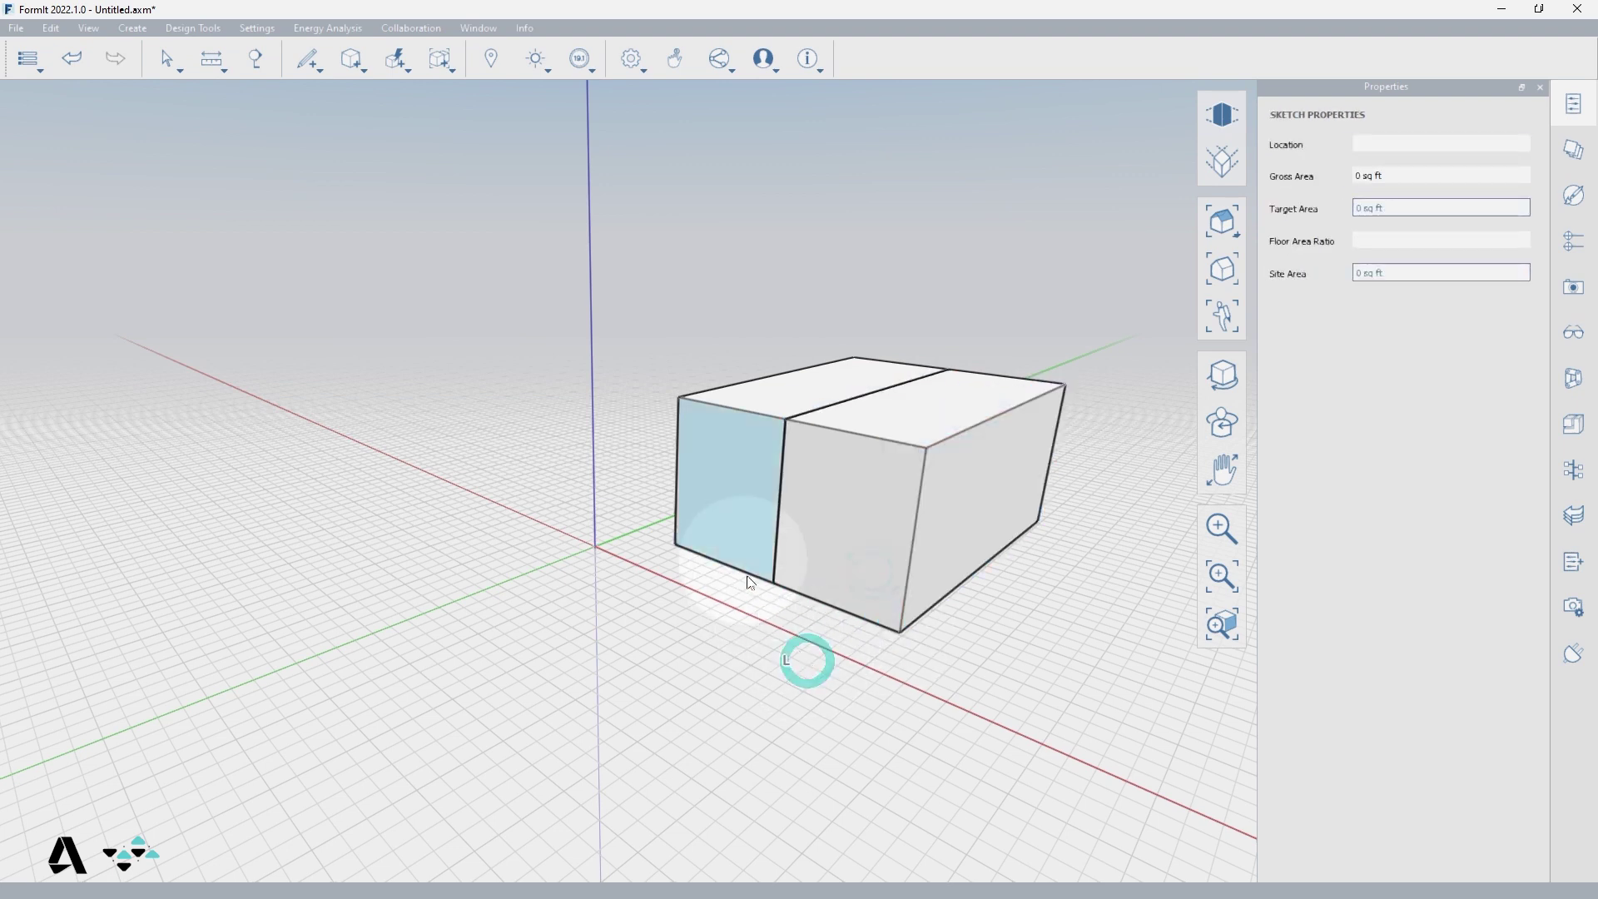
click(747, 523)
click(762, 633)
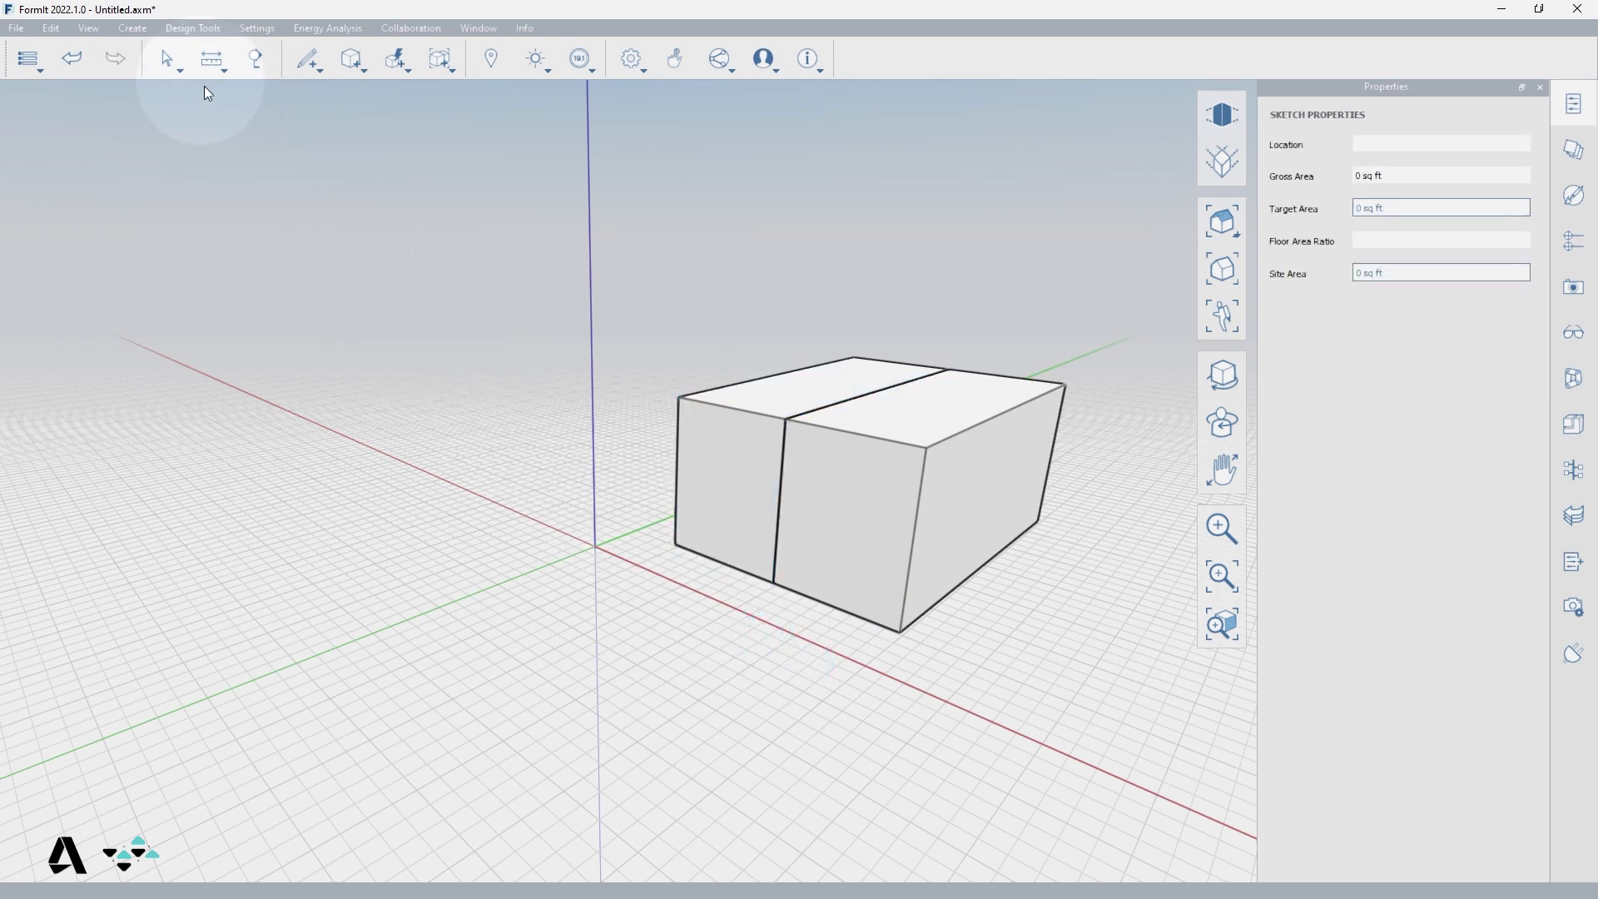
- Limit window selection to Solids and window-select the right box, then the left one
click(180, 67)
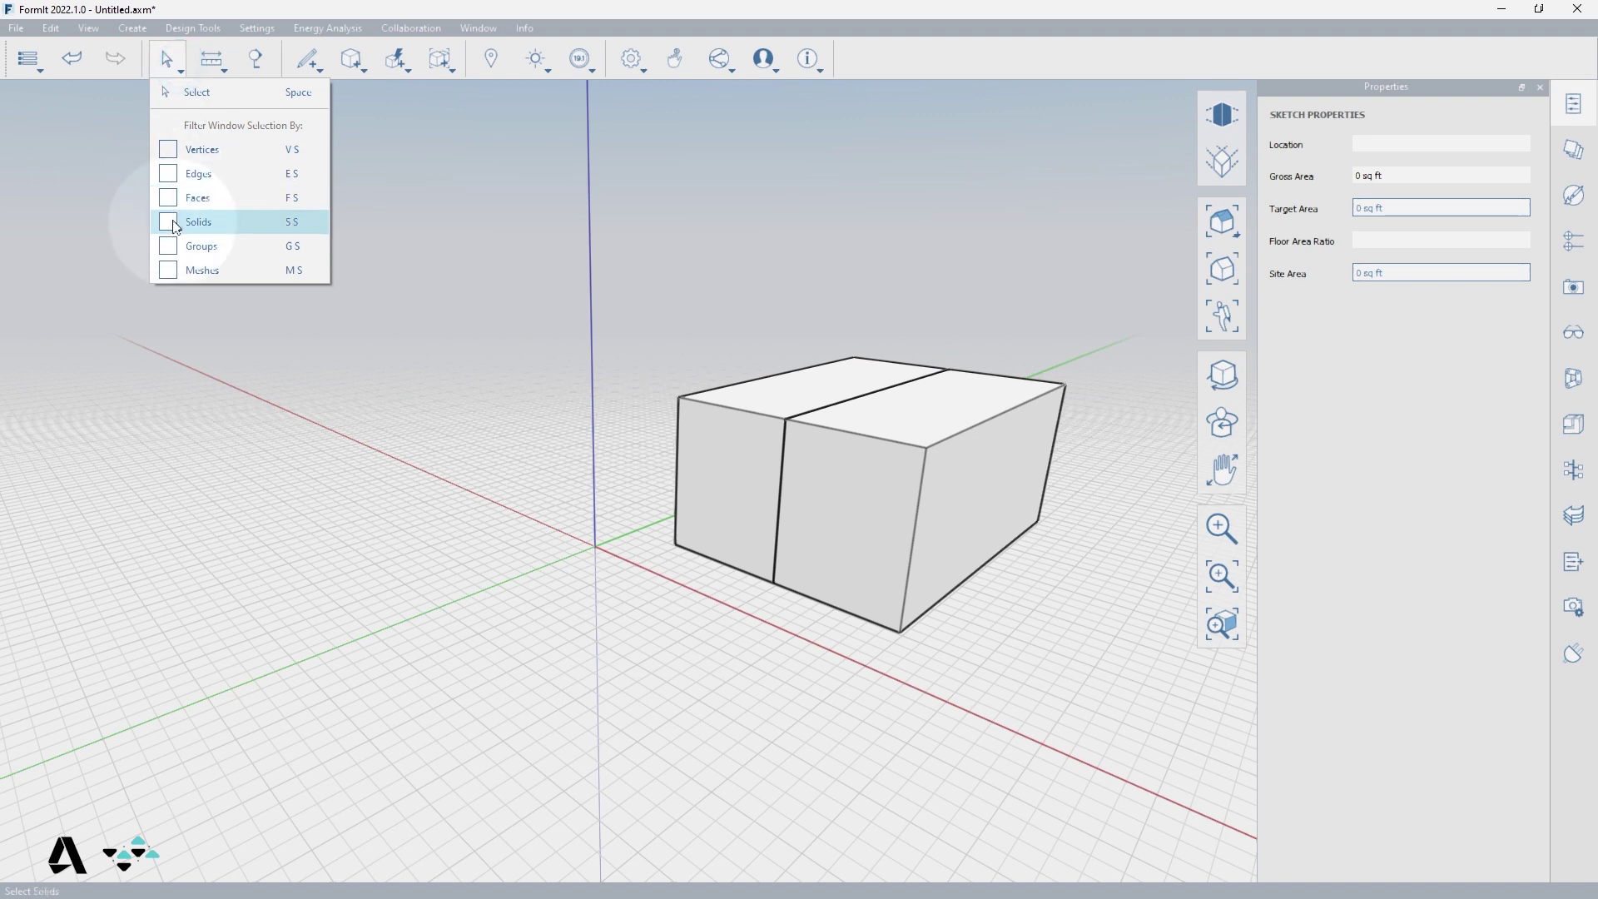
click(172, 223)
drag(1068, 589, 961, 487)
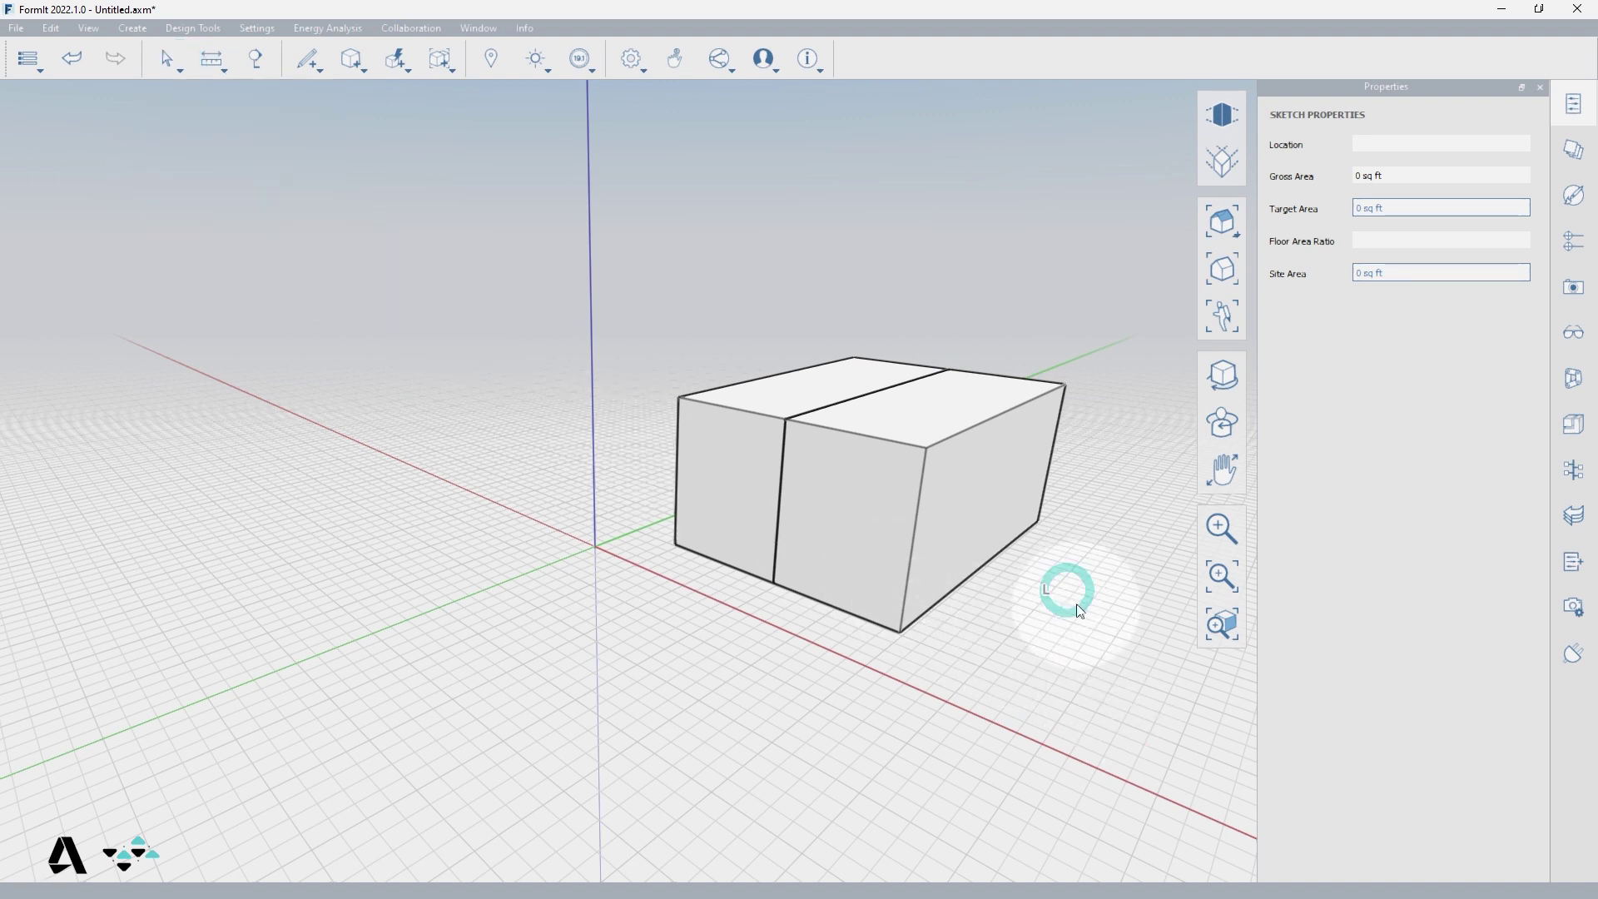
click(712, 649)
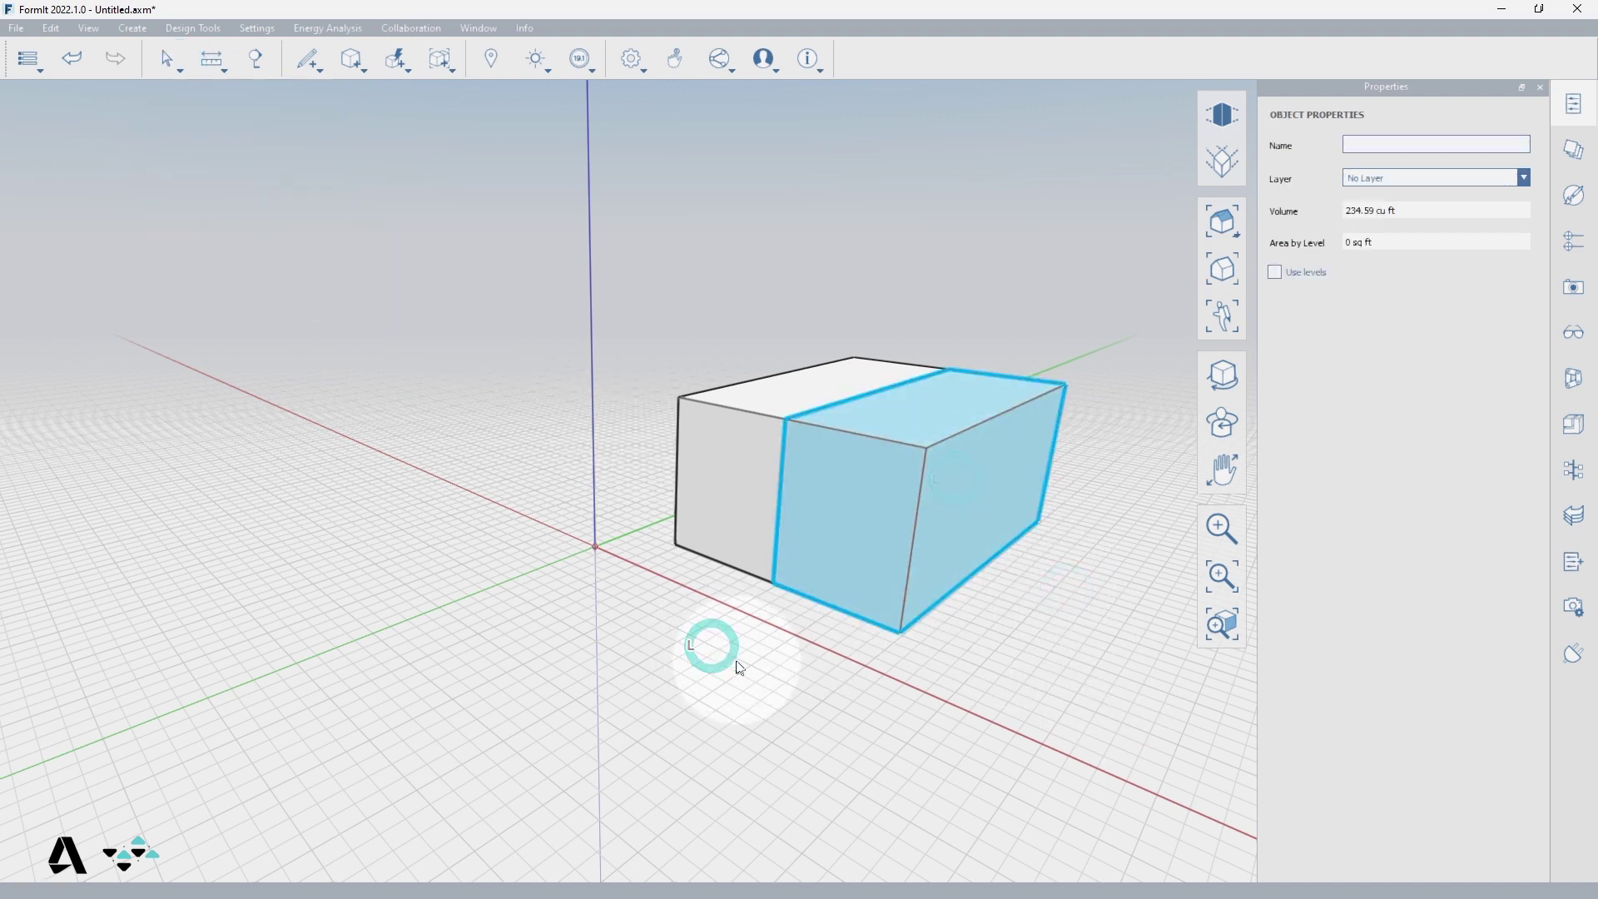
drag(752, 663, 672, 501)
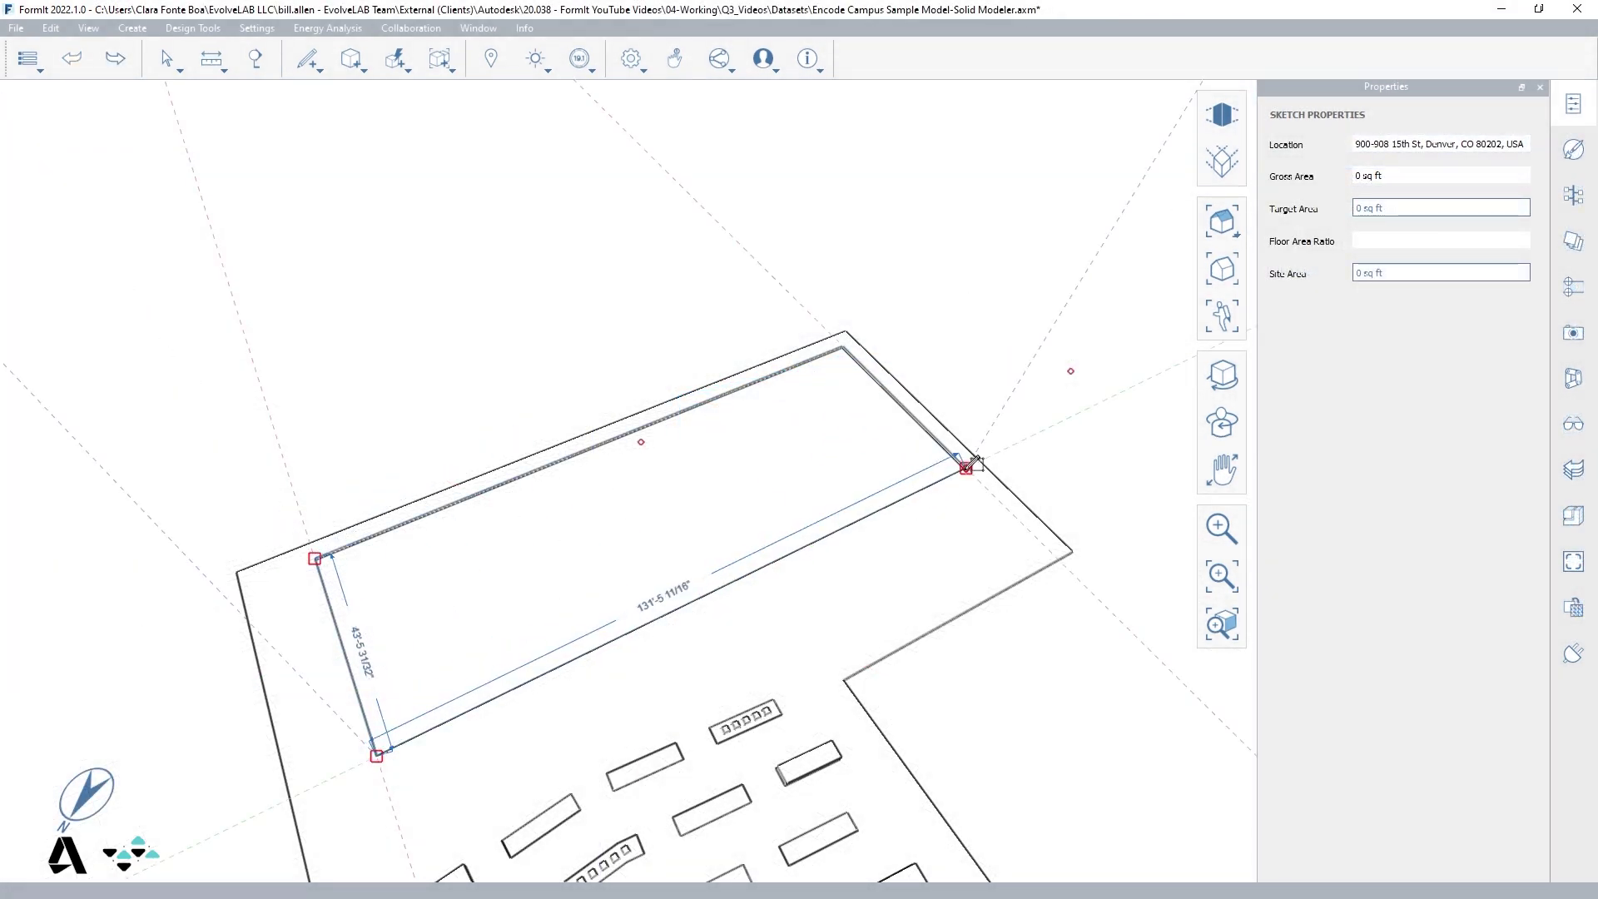
- Complete the rectangle traced on the site and push it up 60 into a mass
click(967, 467)
drag(742, 509, 743, 464)
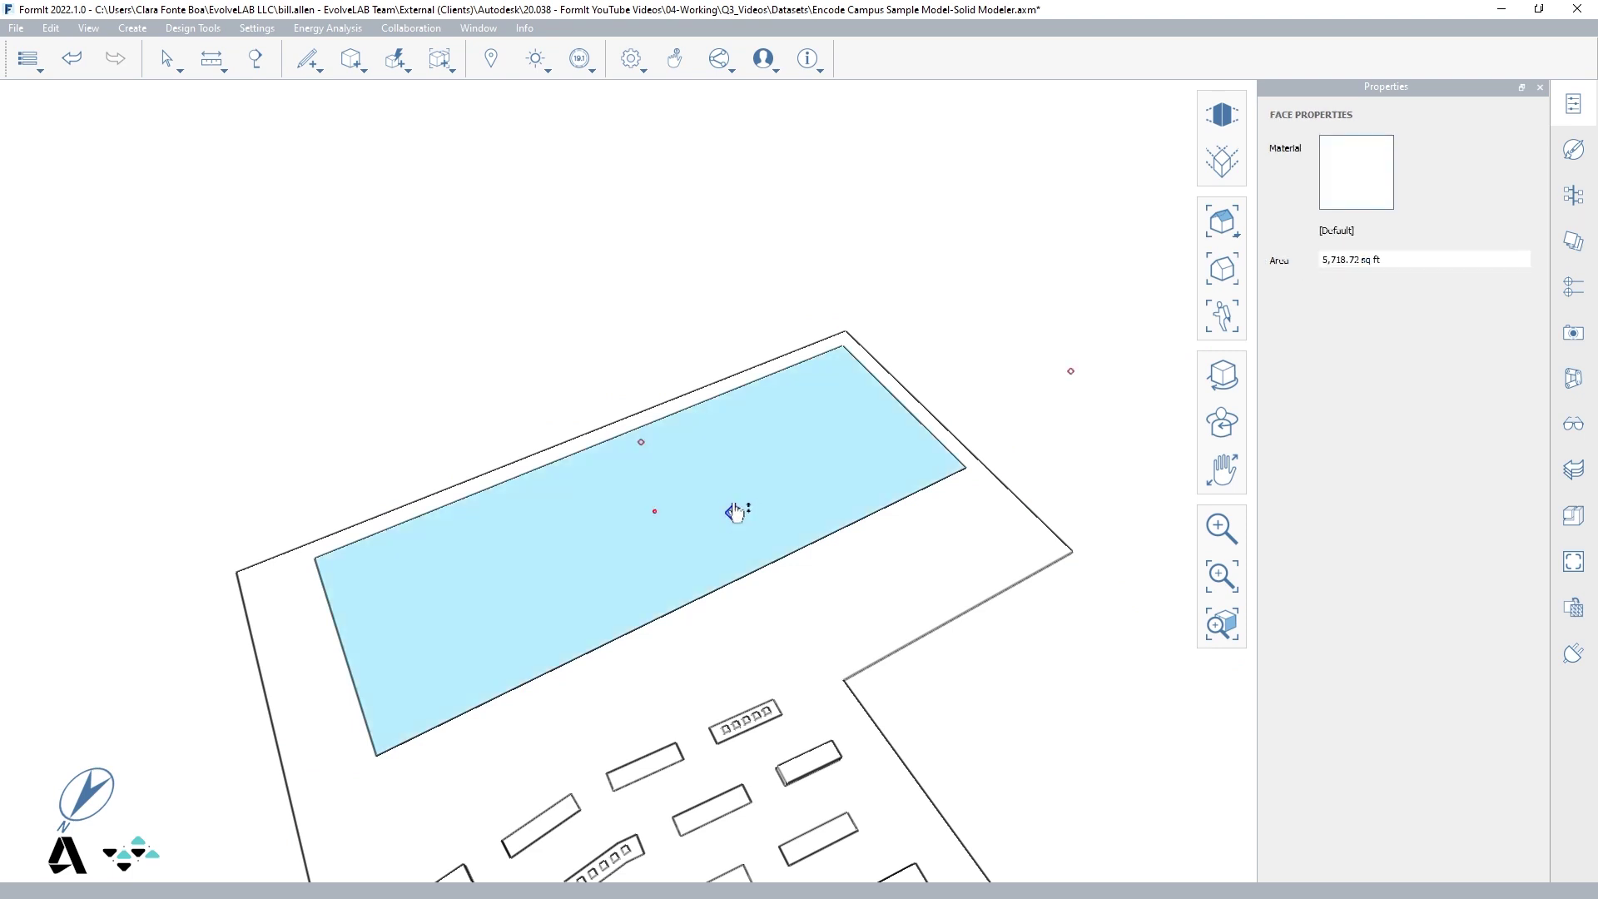
text(60)
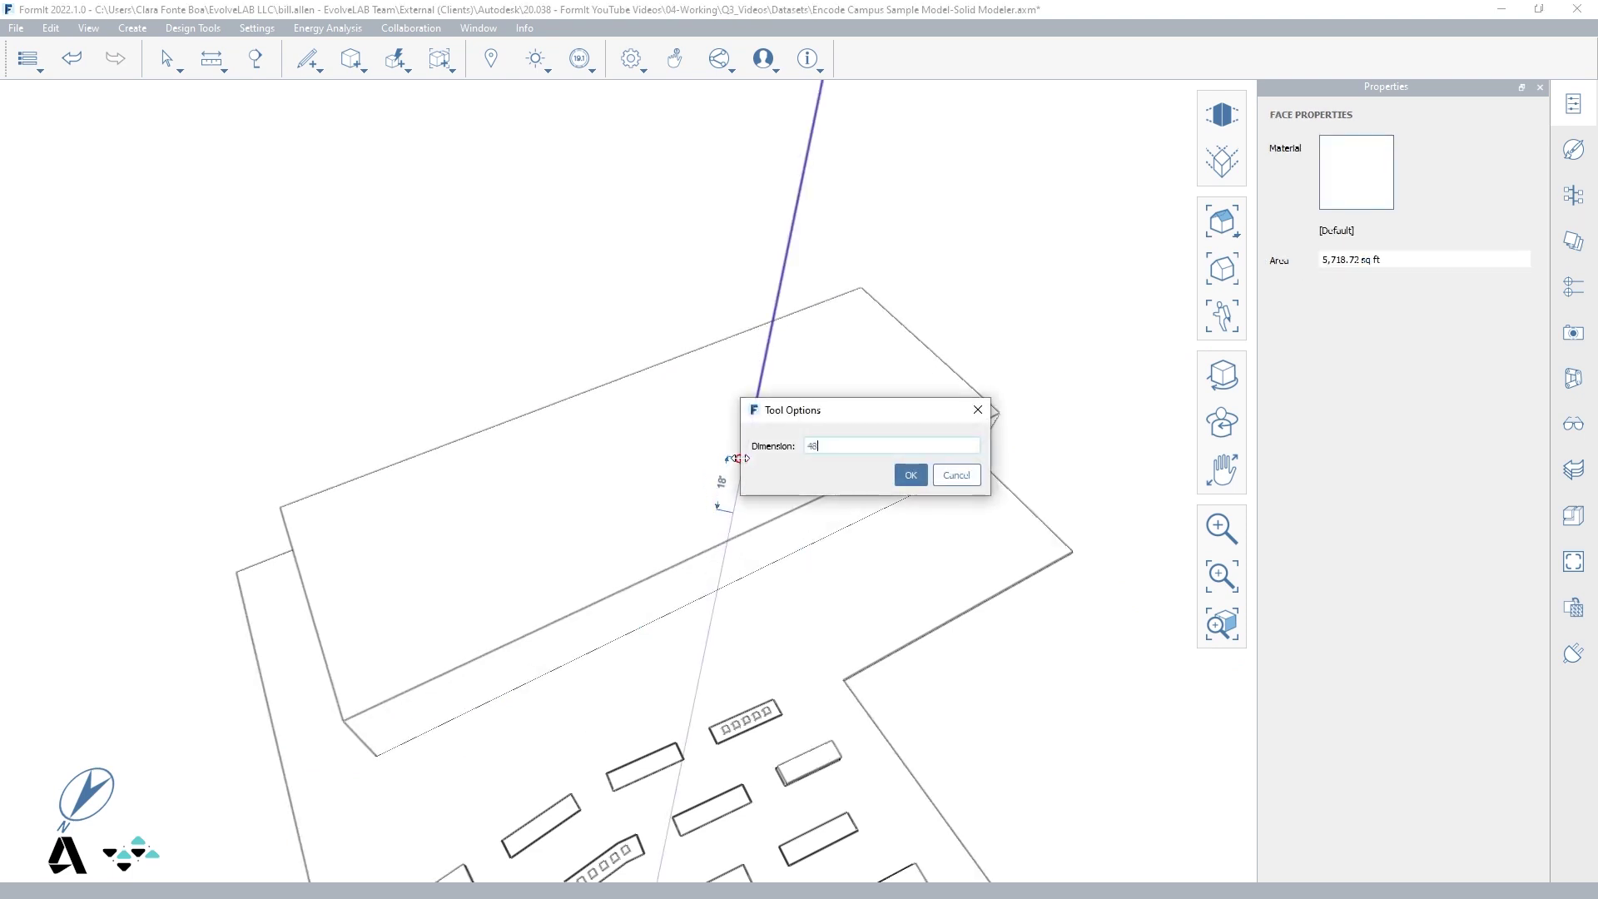
key(Return)
- Shell the mass with its top and bottom faces left open
click(586, 104)
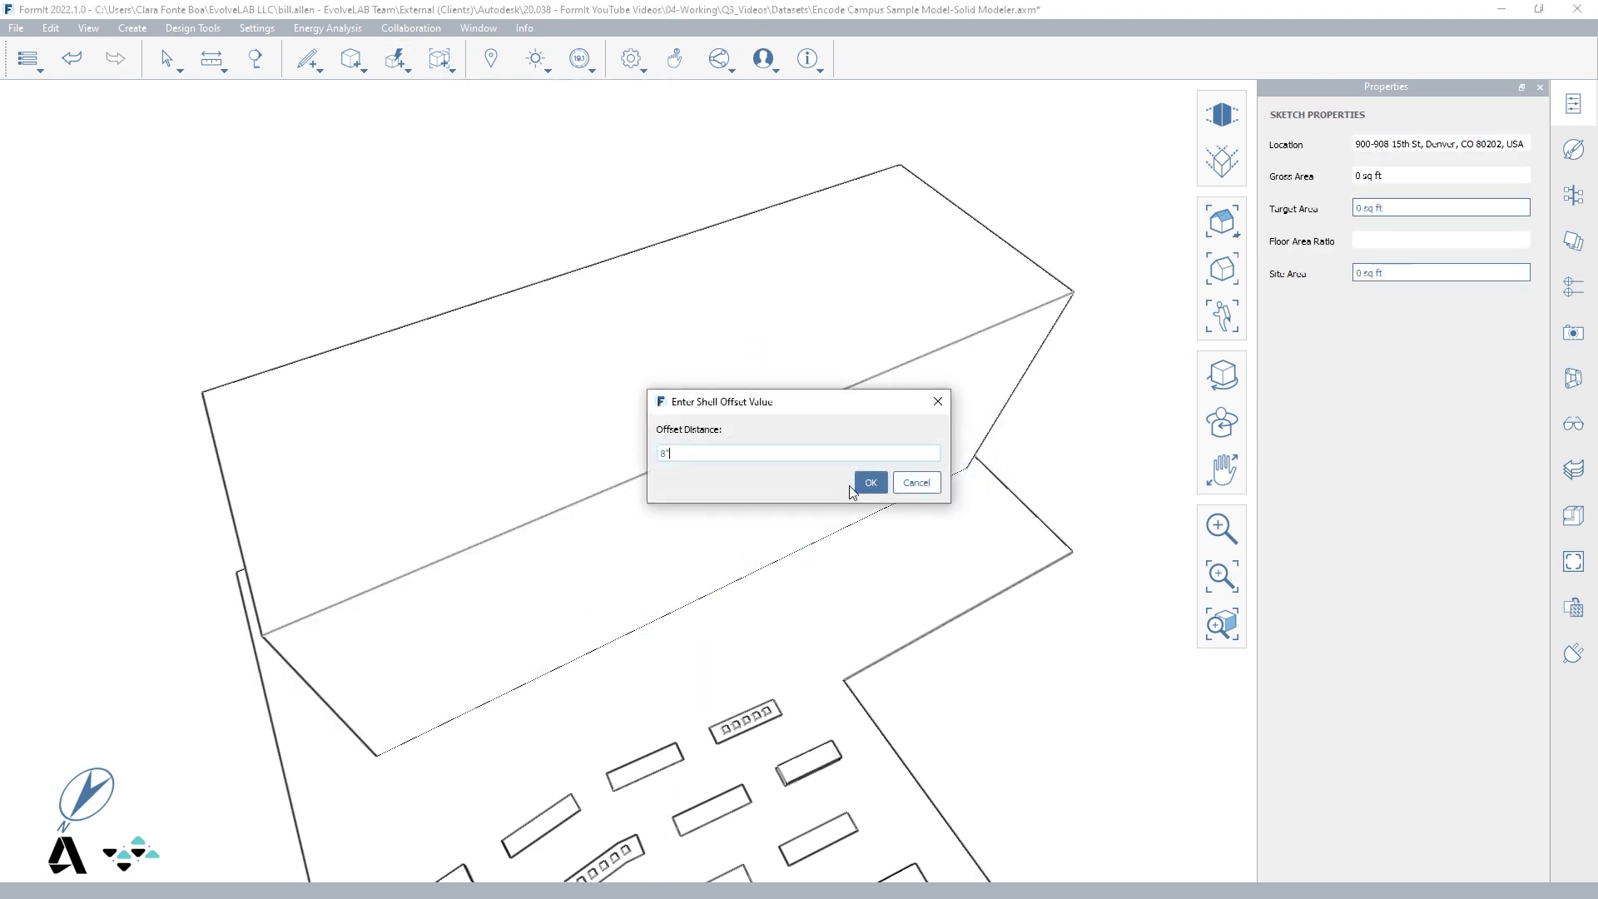
click(870, 482)
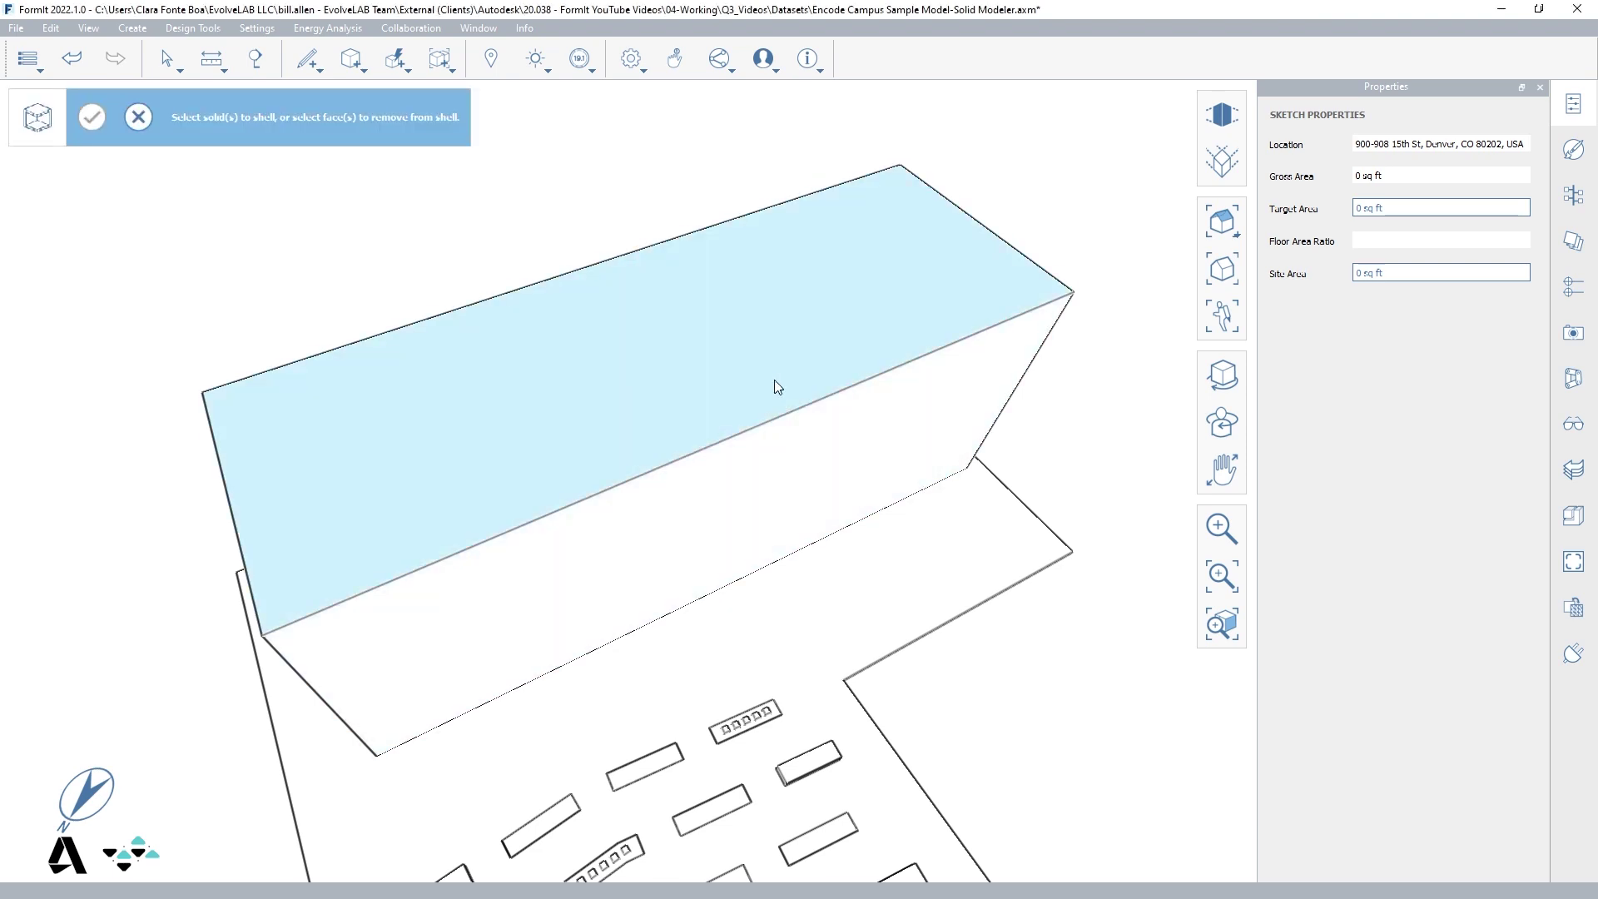
click(804, 473)
mouse_move(807, 488)
middle_down()
mouse_move(766, 310)
mouse_move(724, 471)
middle_up()
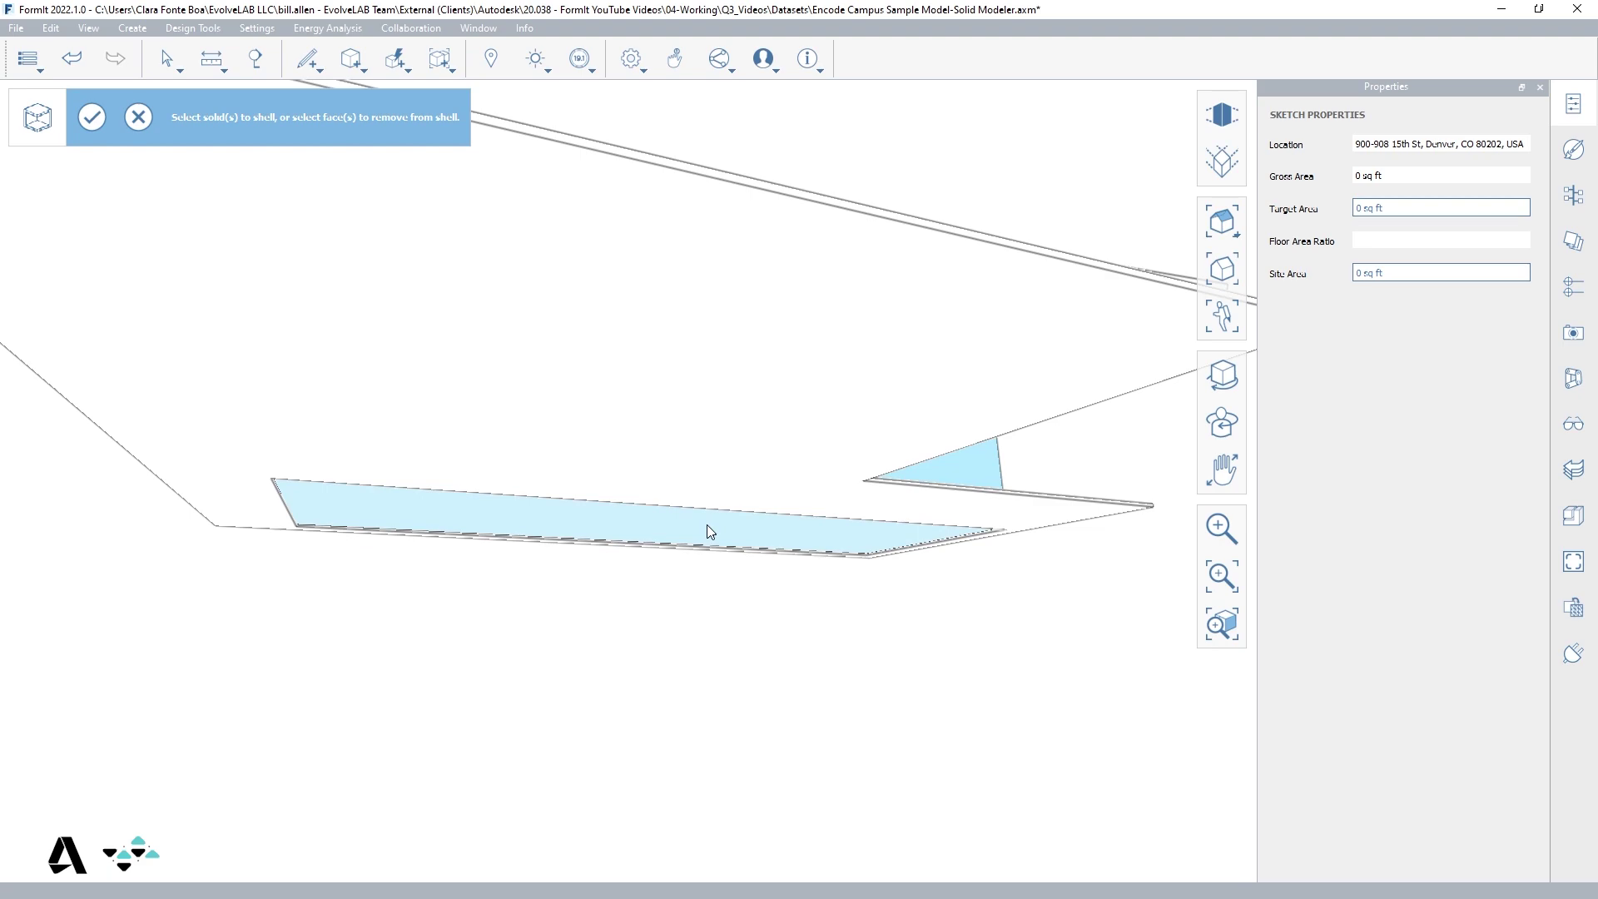
click(98, 122)
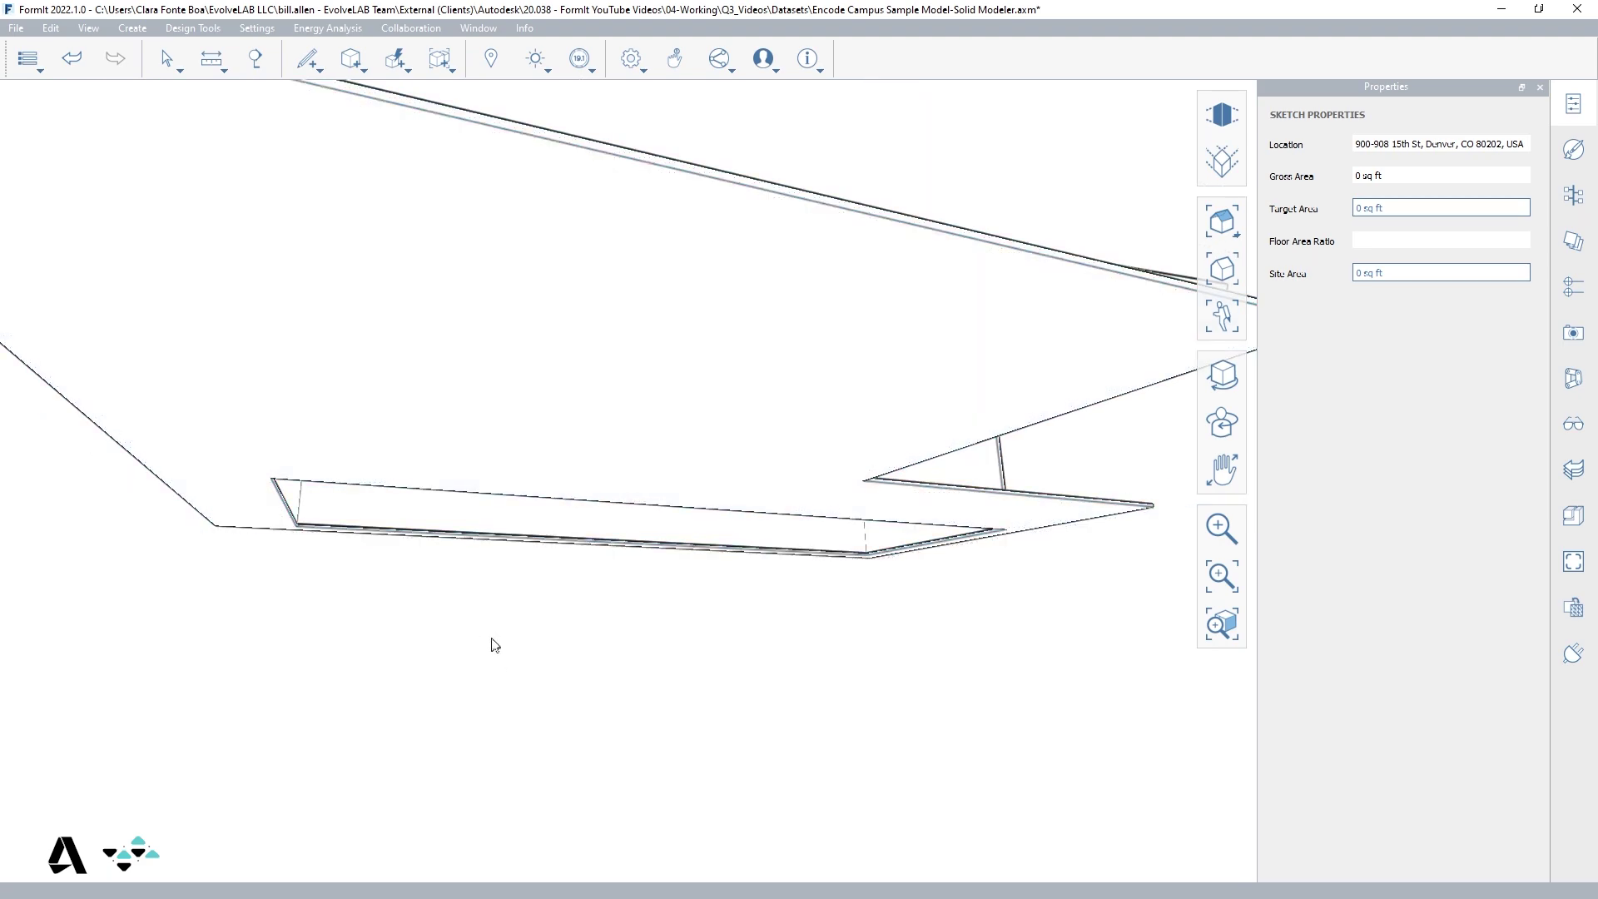
scroll(525, 578, down, 10)
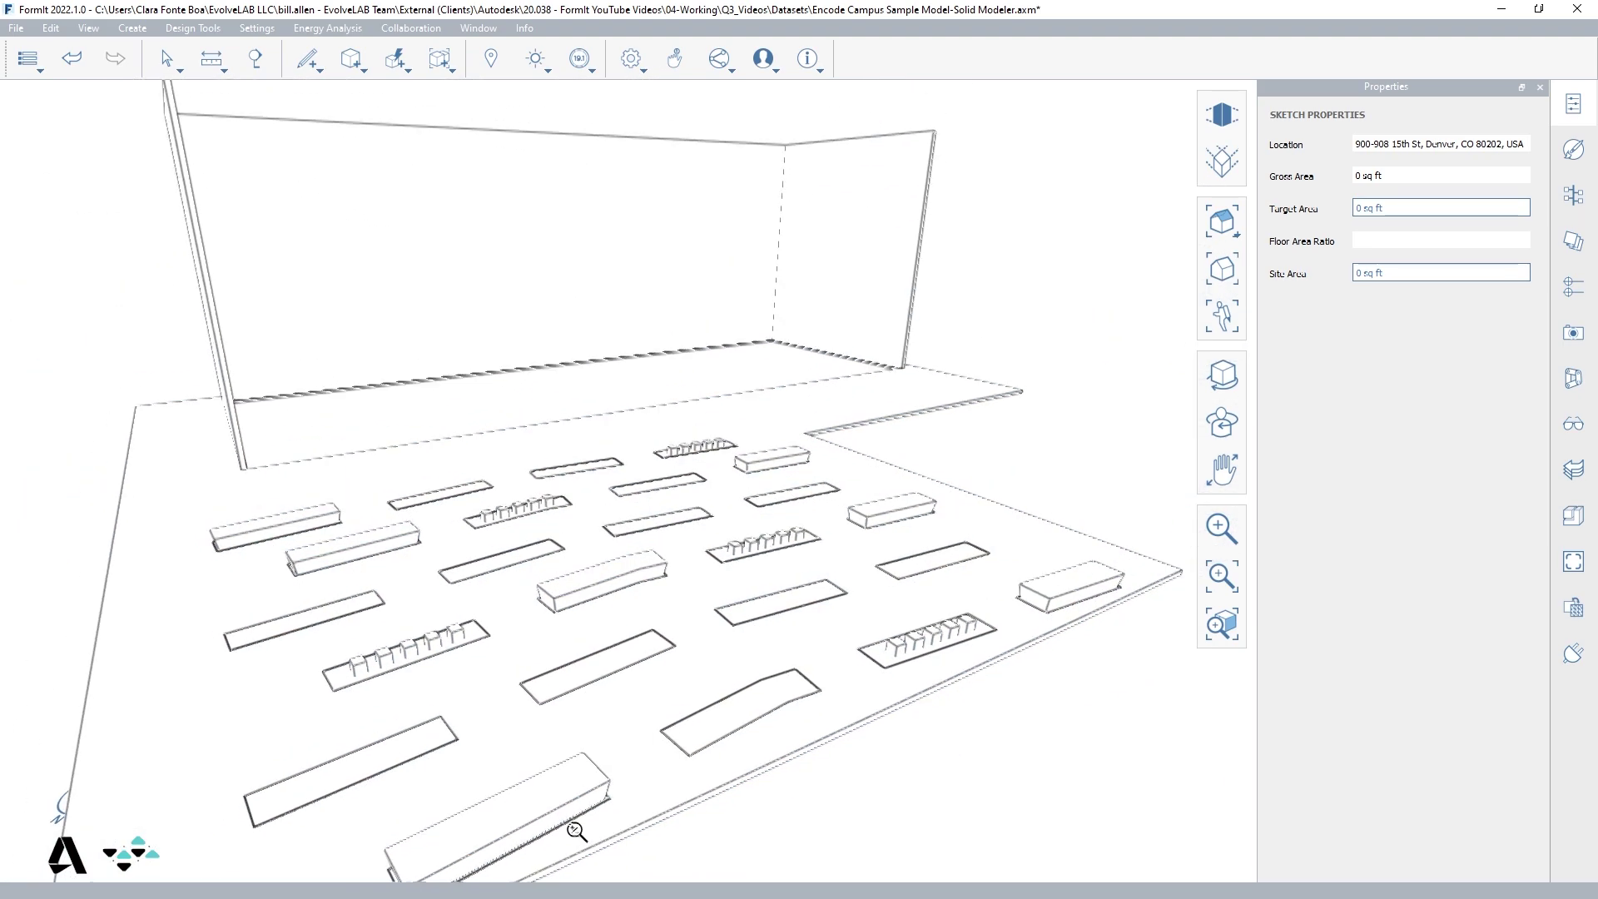
scroll(597, 638, up, 2)
middle_drag(582, 447, 391, 745)
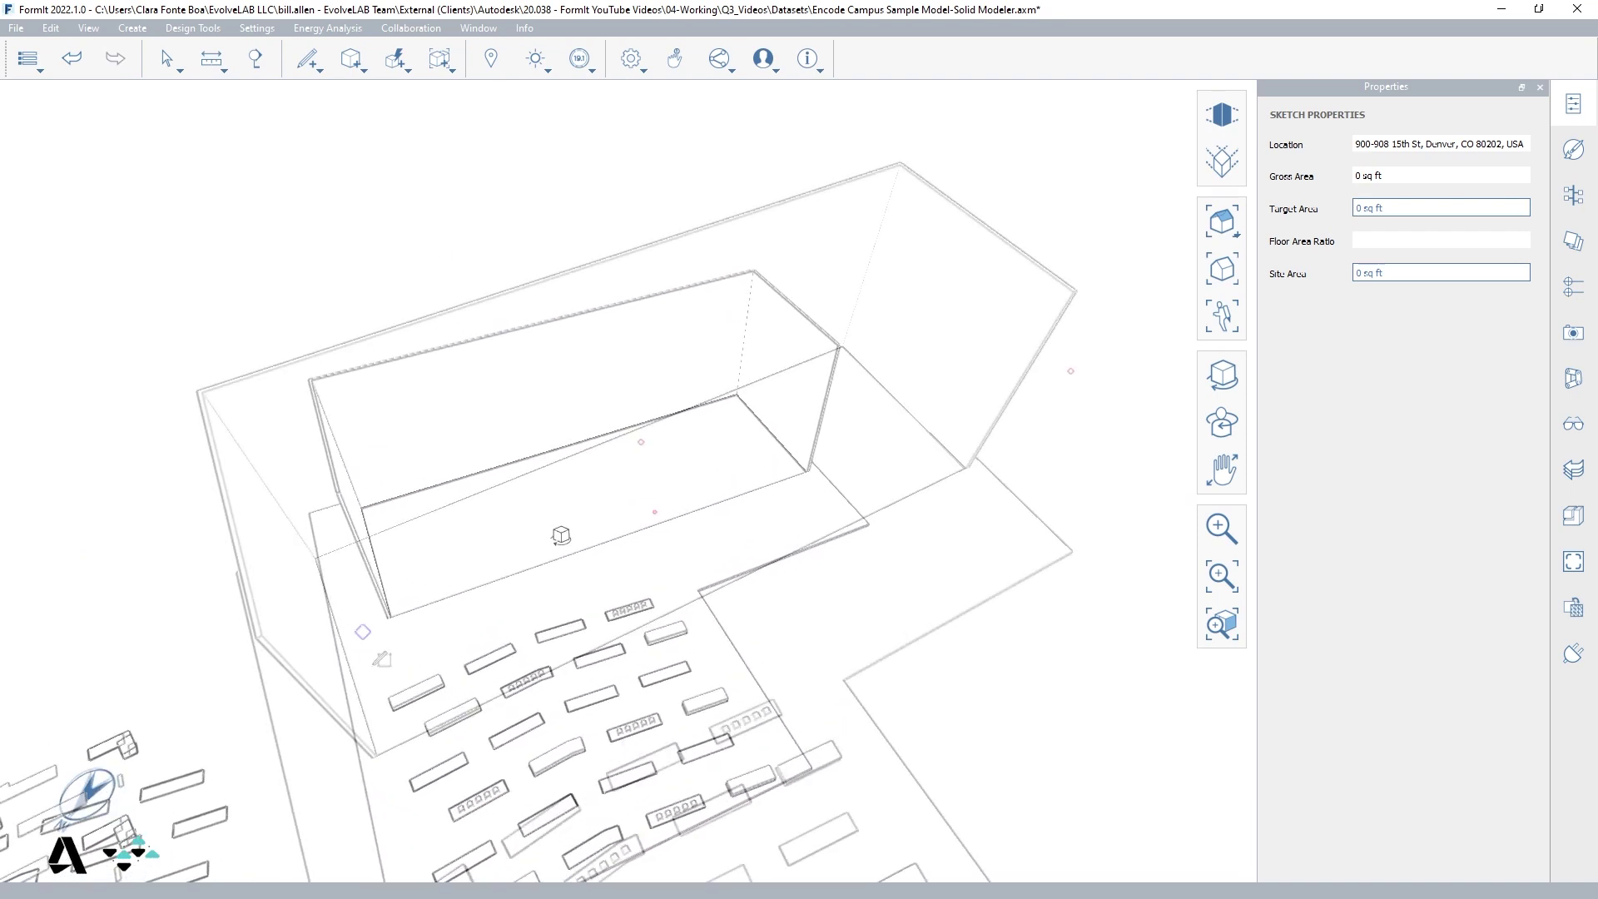
- Outline a floor face inside the shell and pull it into an 8' slab
click(378, 754)
click(315, 557)
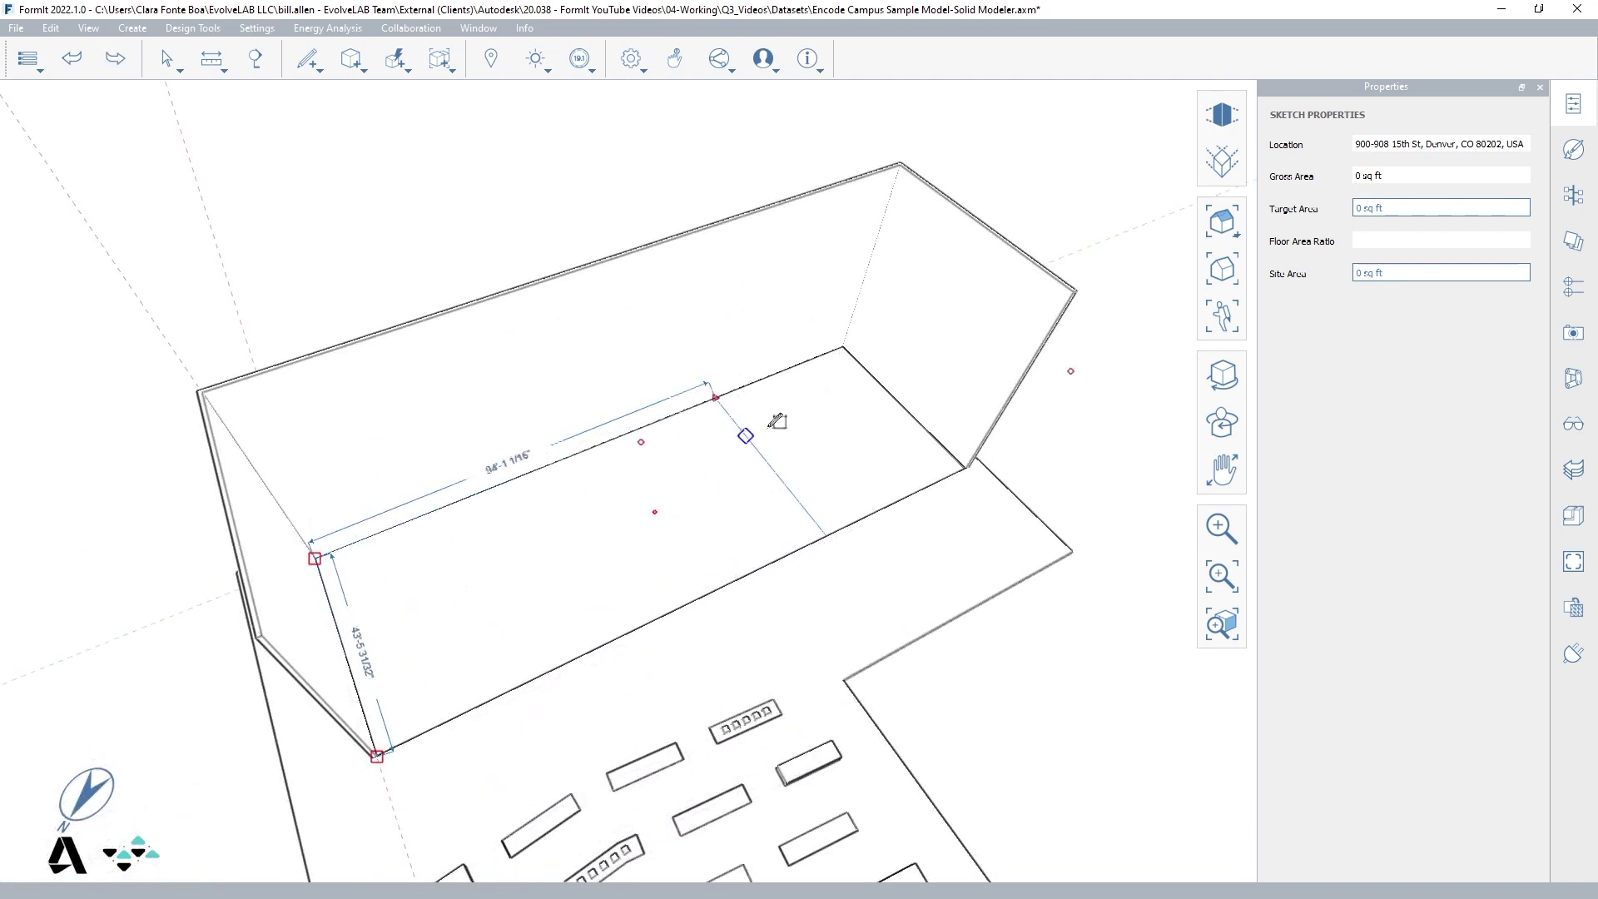
click(843, 343)
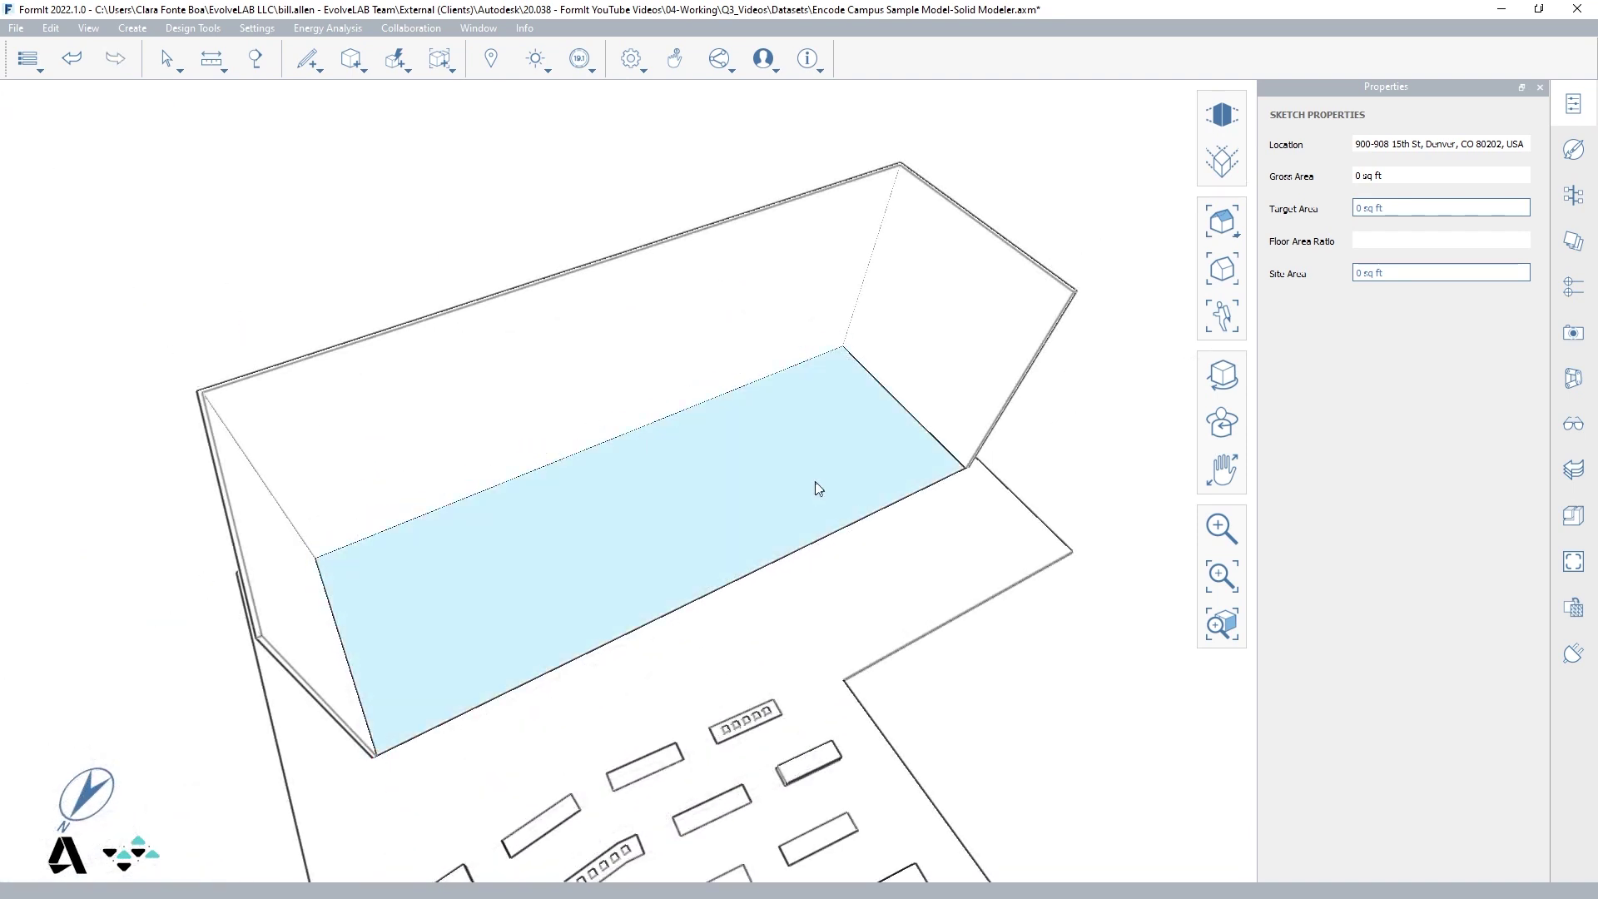
click(764, 503)
drag(766, 492, 769, 473)
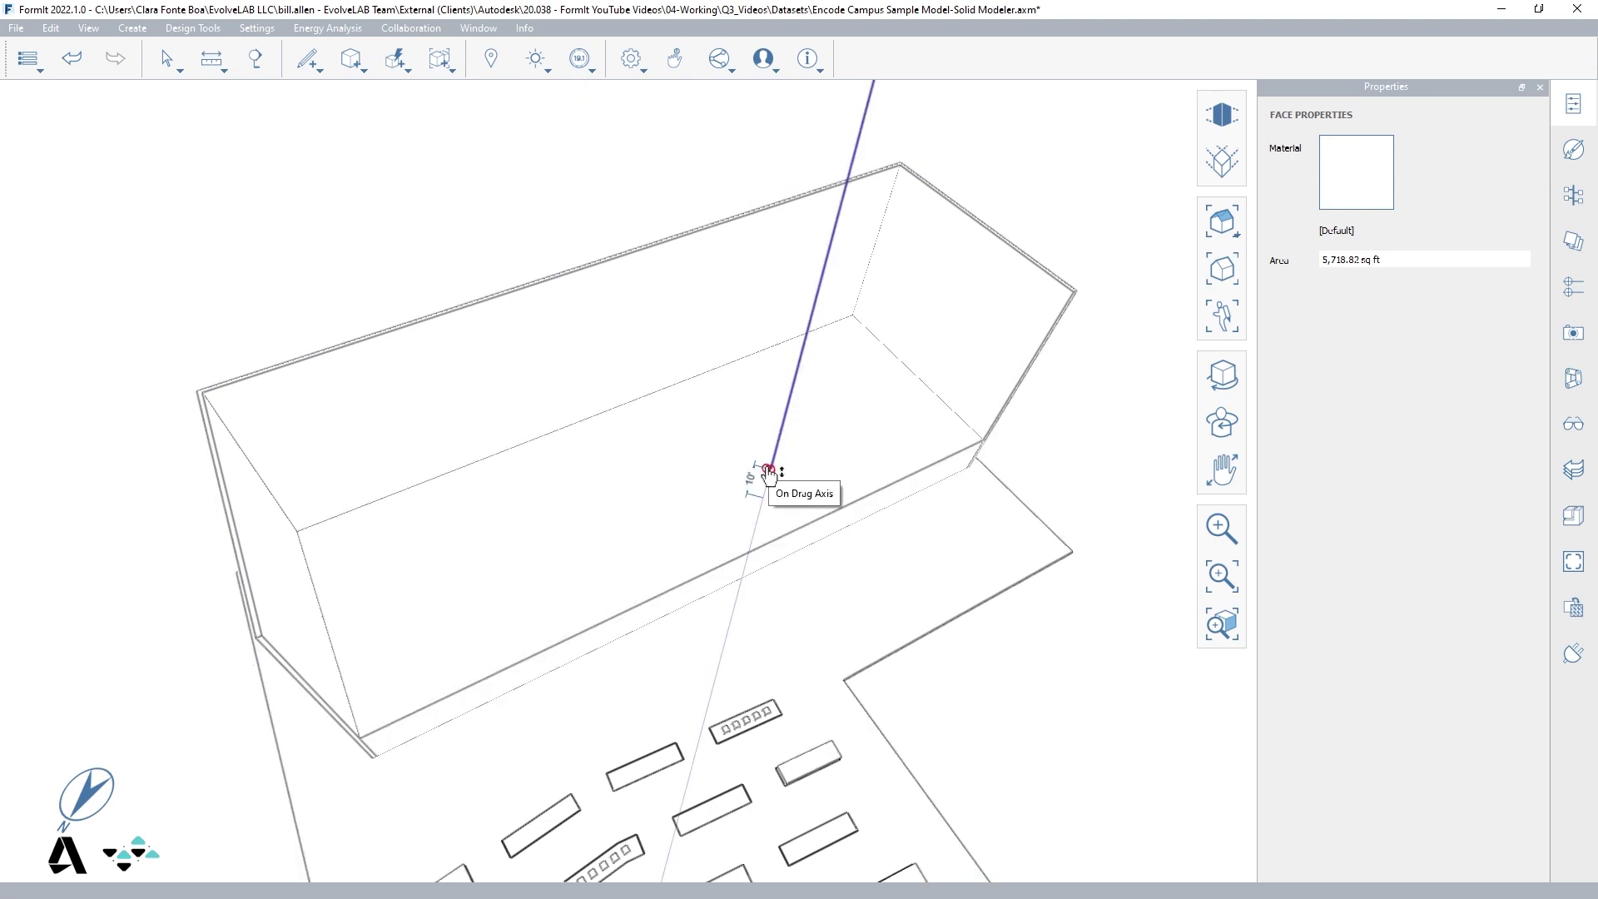
text(8')
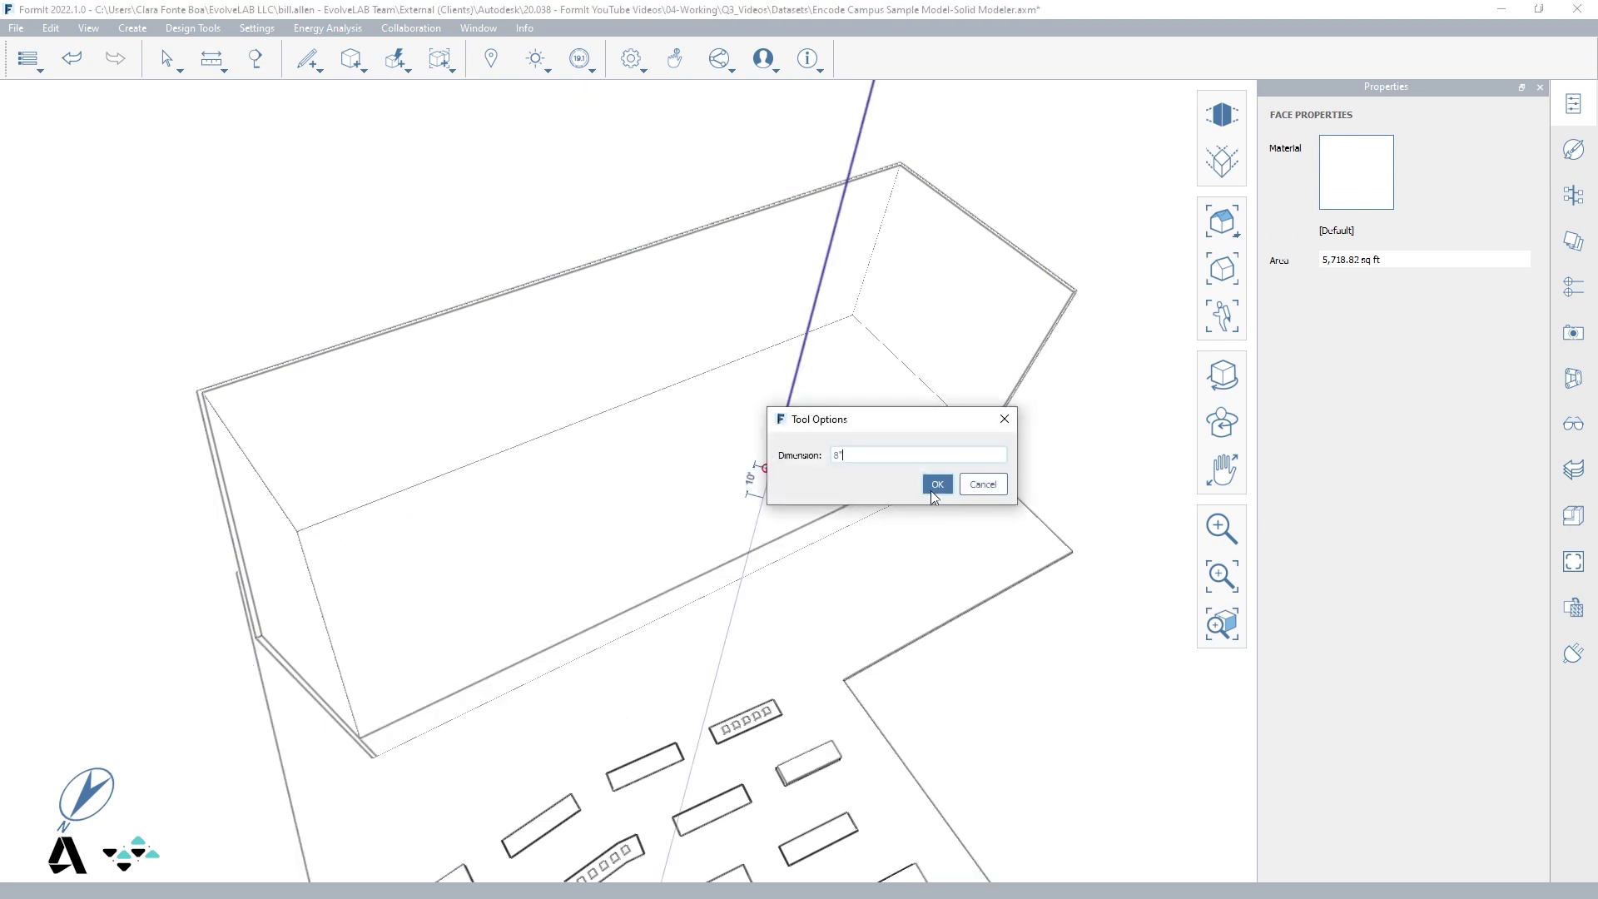
click(932, 488)
- Array the slab linearly to stack copies up the building's height
right_click(936, 500)
click(962, 508)
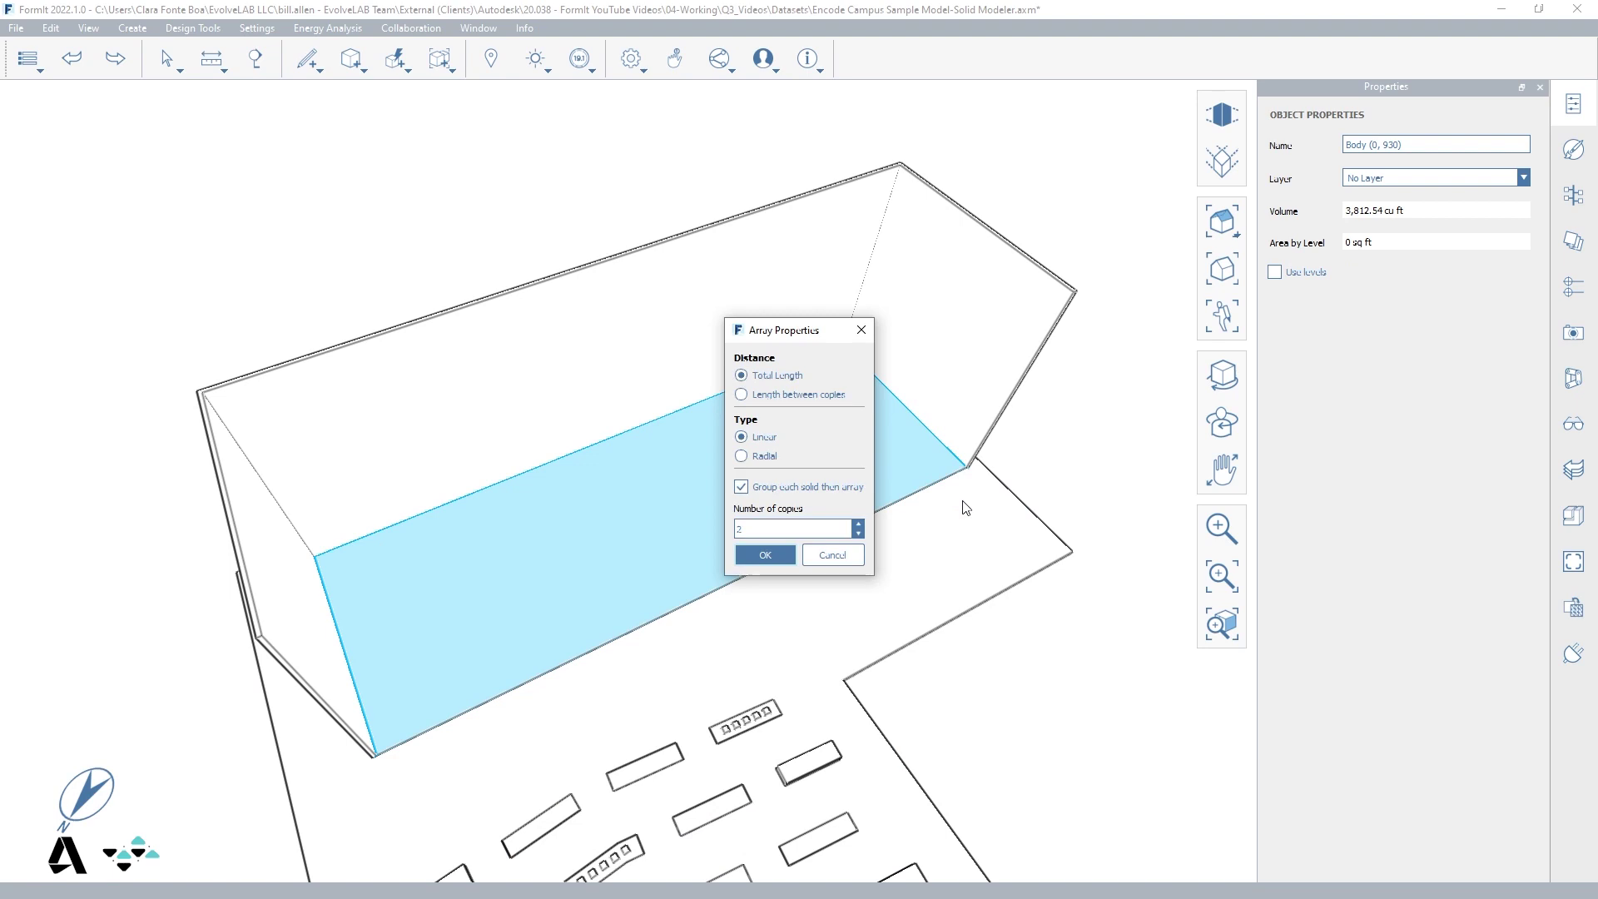
click(751, 556)
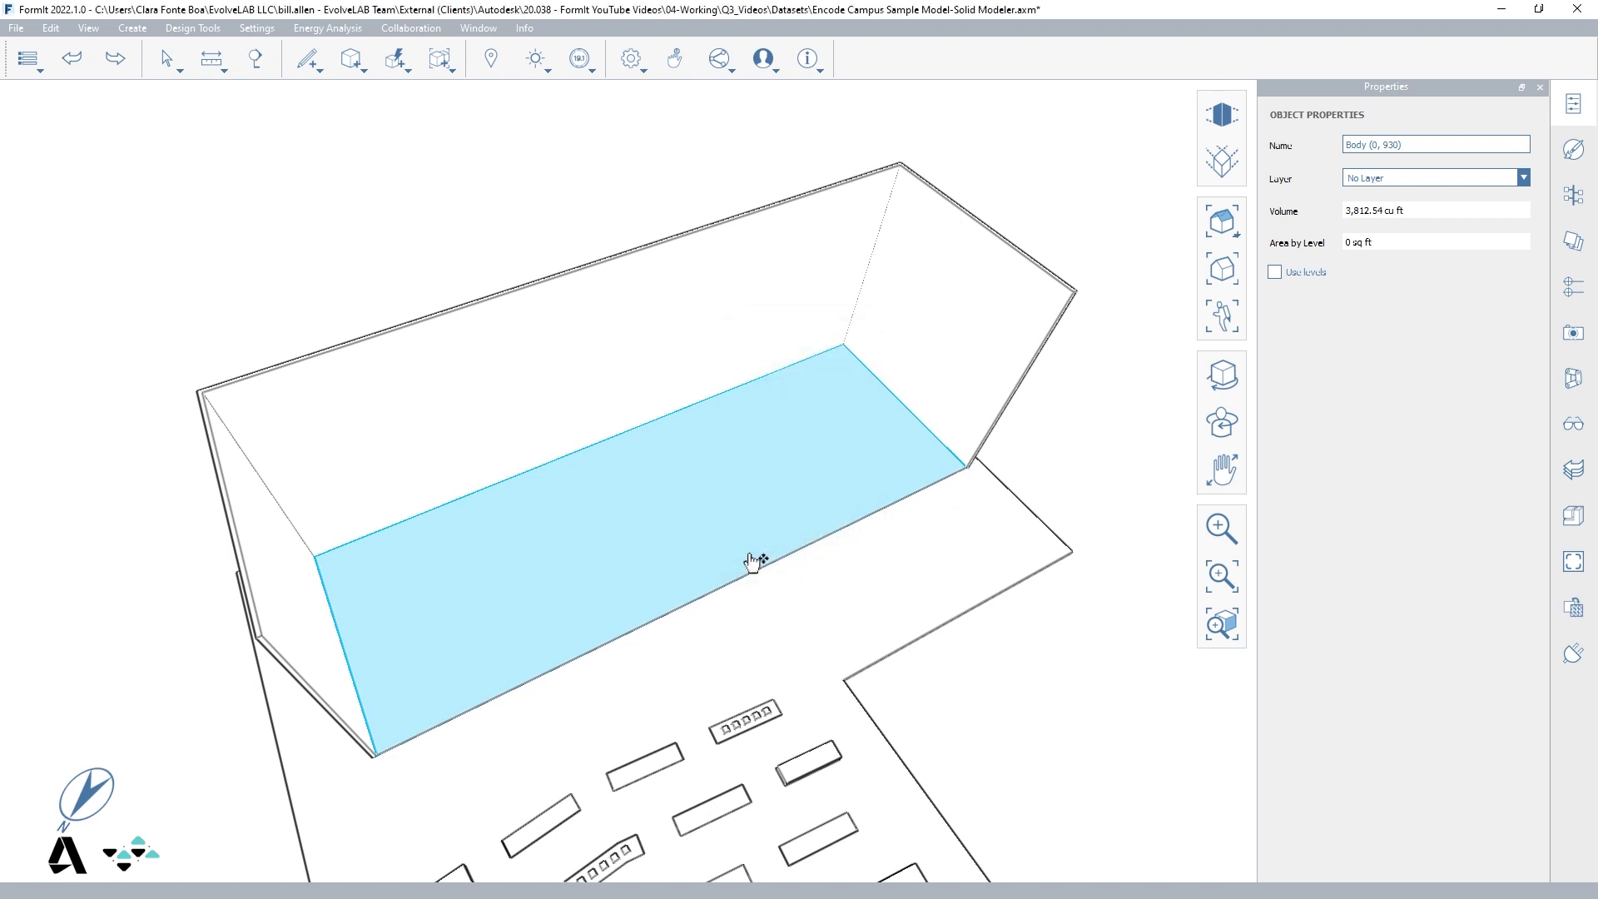
click(967, 470)
- Zoom and orbit to a front view, then open the stacked floors group for editing
scroll(1070, 295, up, 3)
scroll(1075, 291, up, 3)
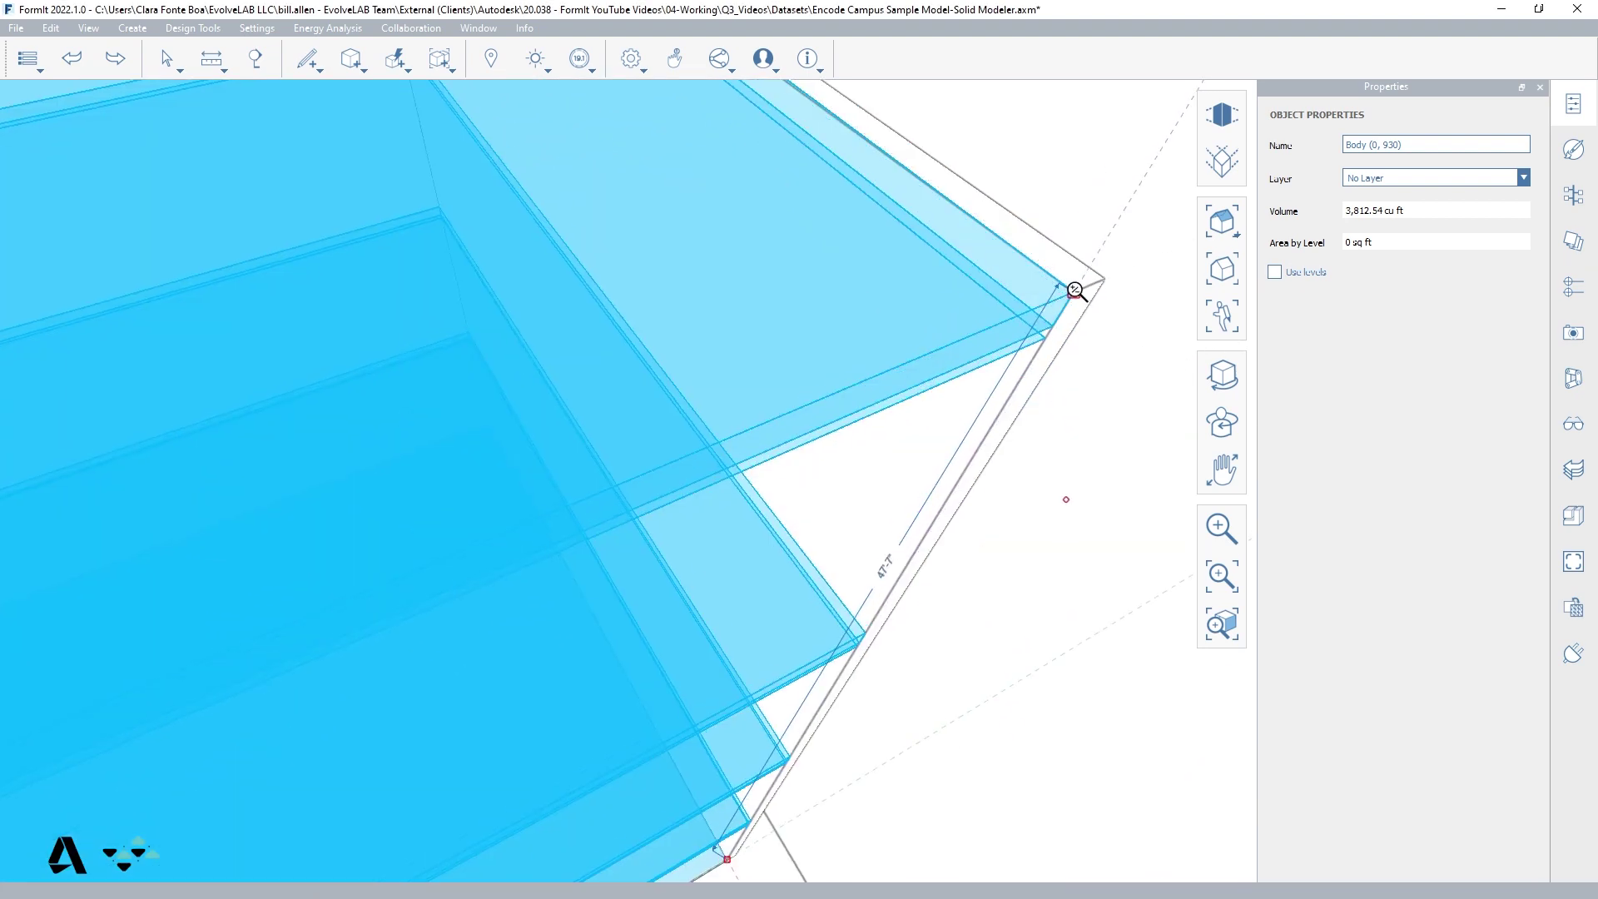
scroll(1075, 291, down, 2)
scroll(1070, 296, down, 2)
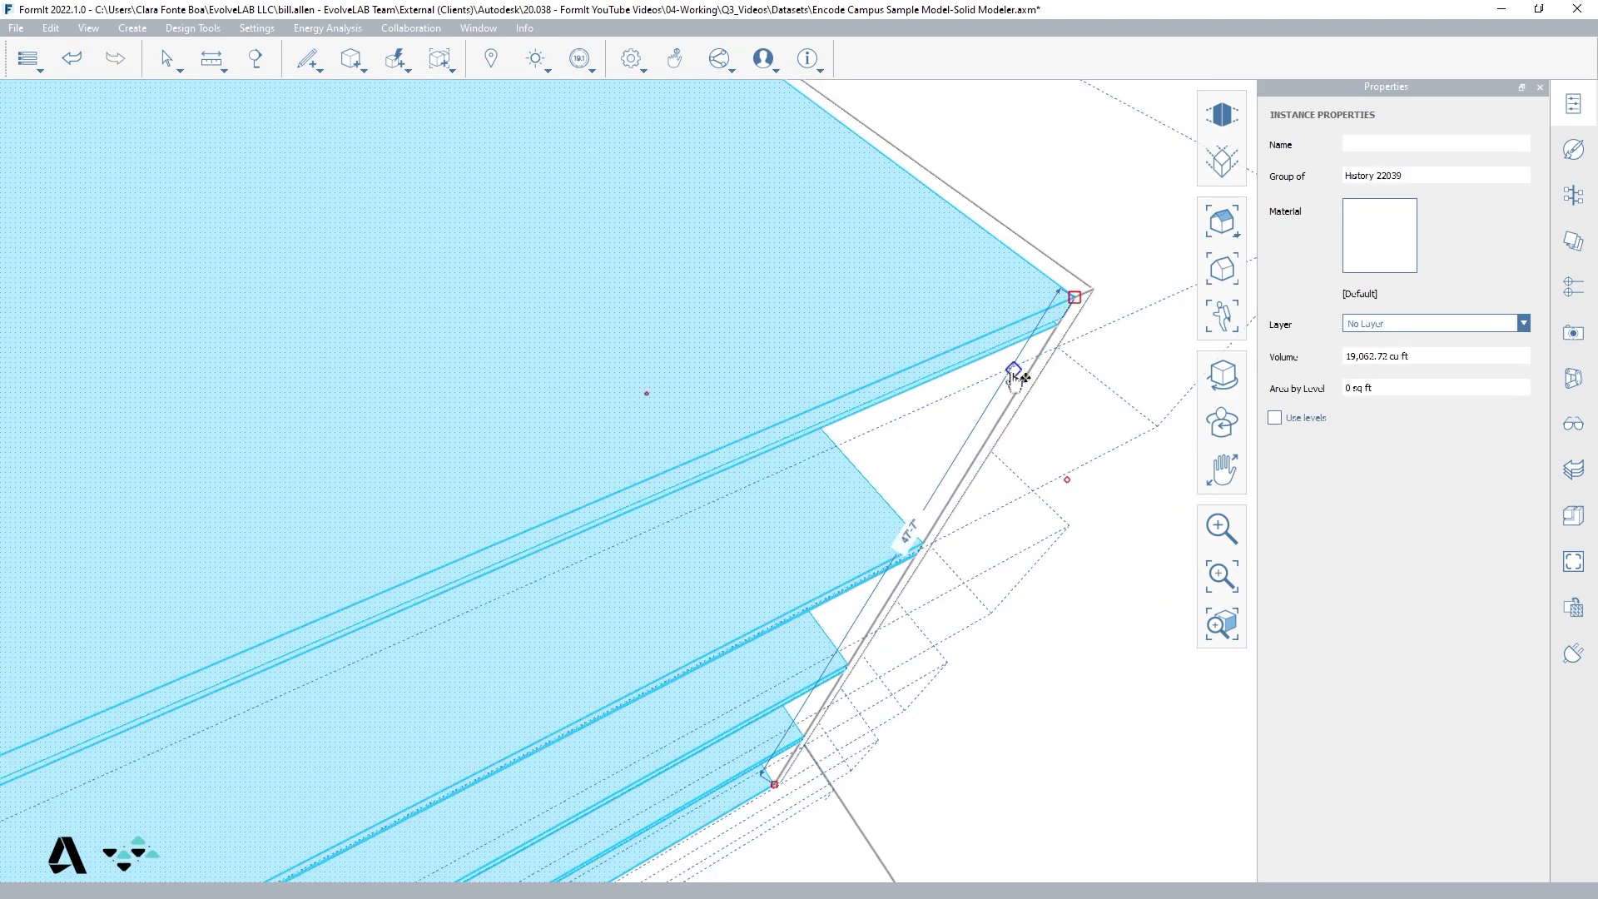
scroll(1016, 366, down, 2)
scroll(806, 416, down, 2)
scroll(916, 391, down, 3)
scroll(803, 471, down, 2)
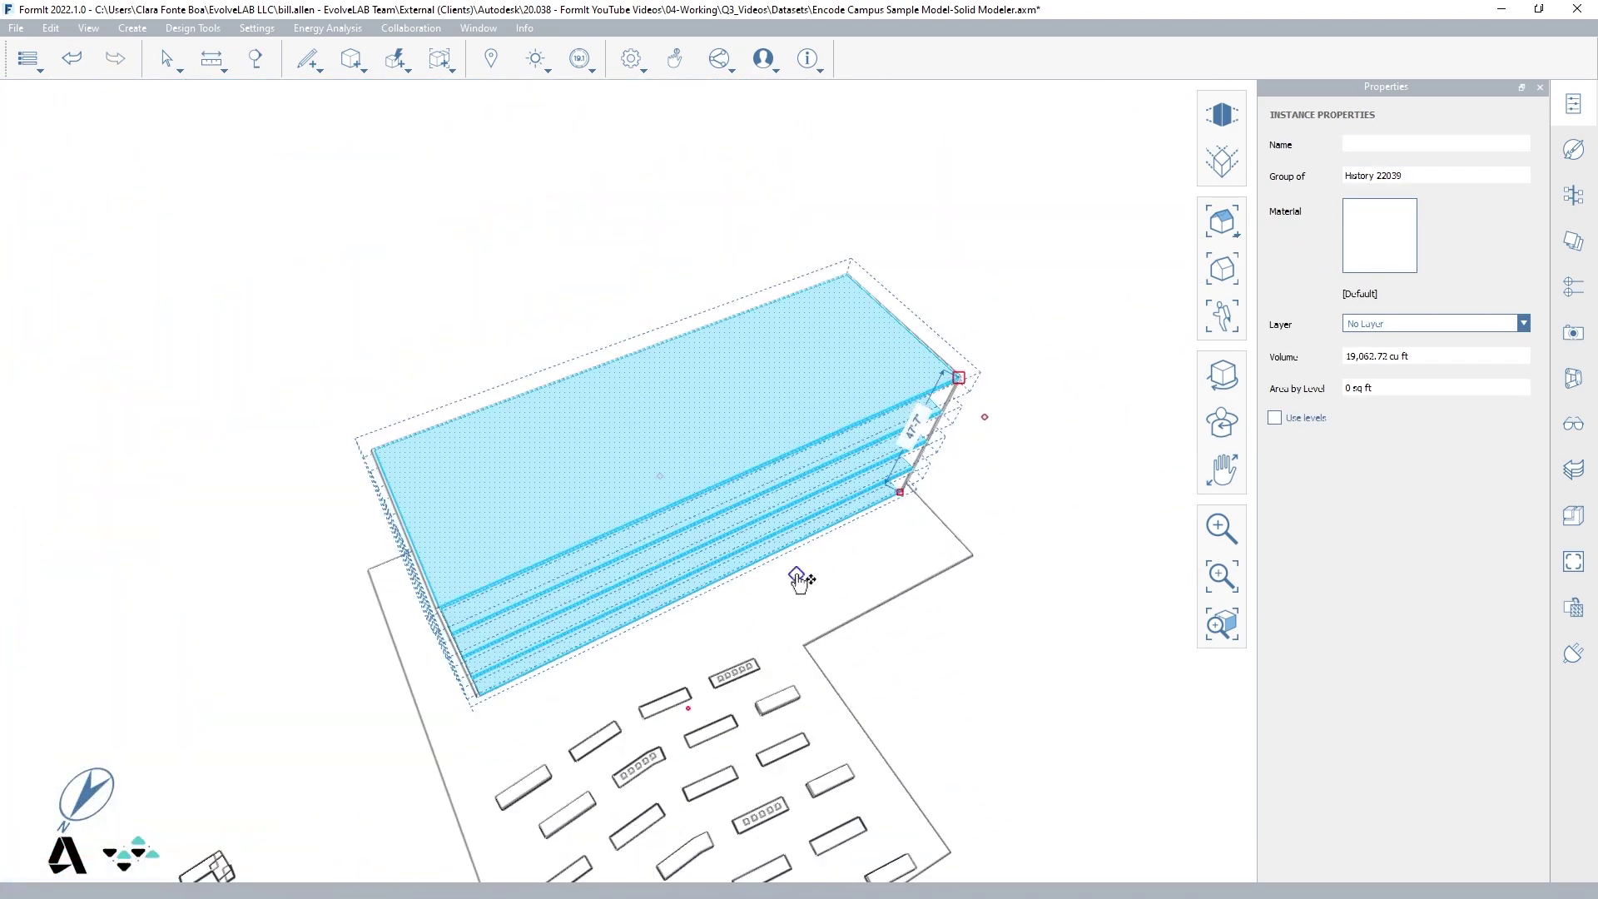
mouse_move(802, 472)
middle_down()
mouse_move(820, 463)
mouse_move(830, 408)
middle_up()
double_click(830, 408)
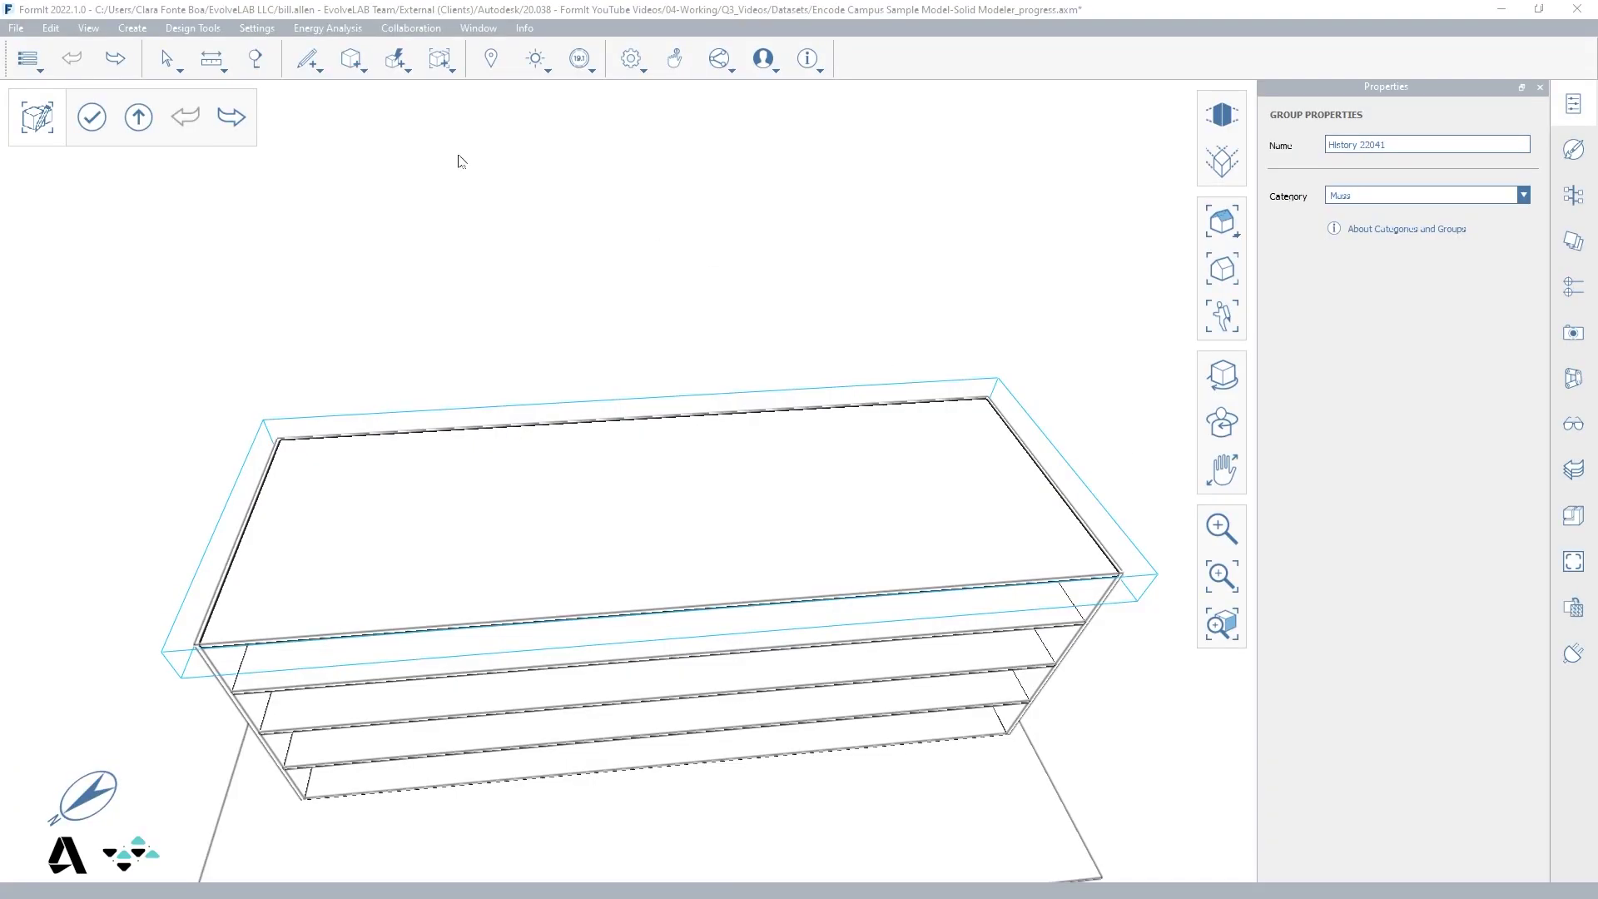
- Draw a 10-by-20-foot shaft rectangle on the top floor
click(309, 78)
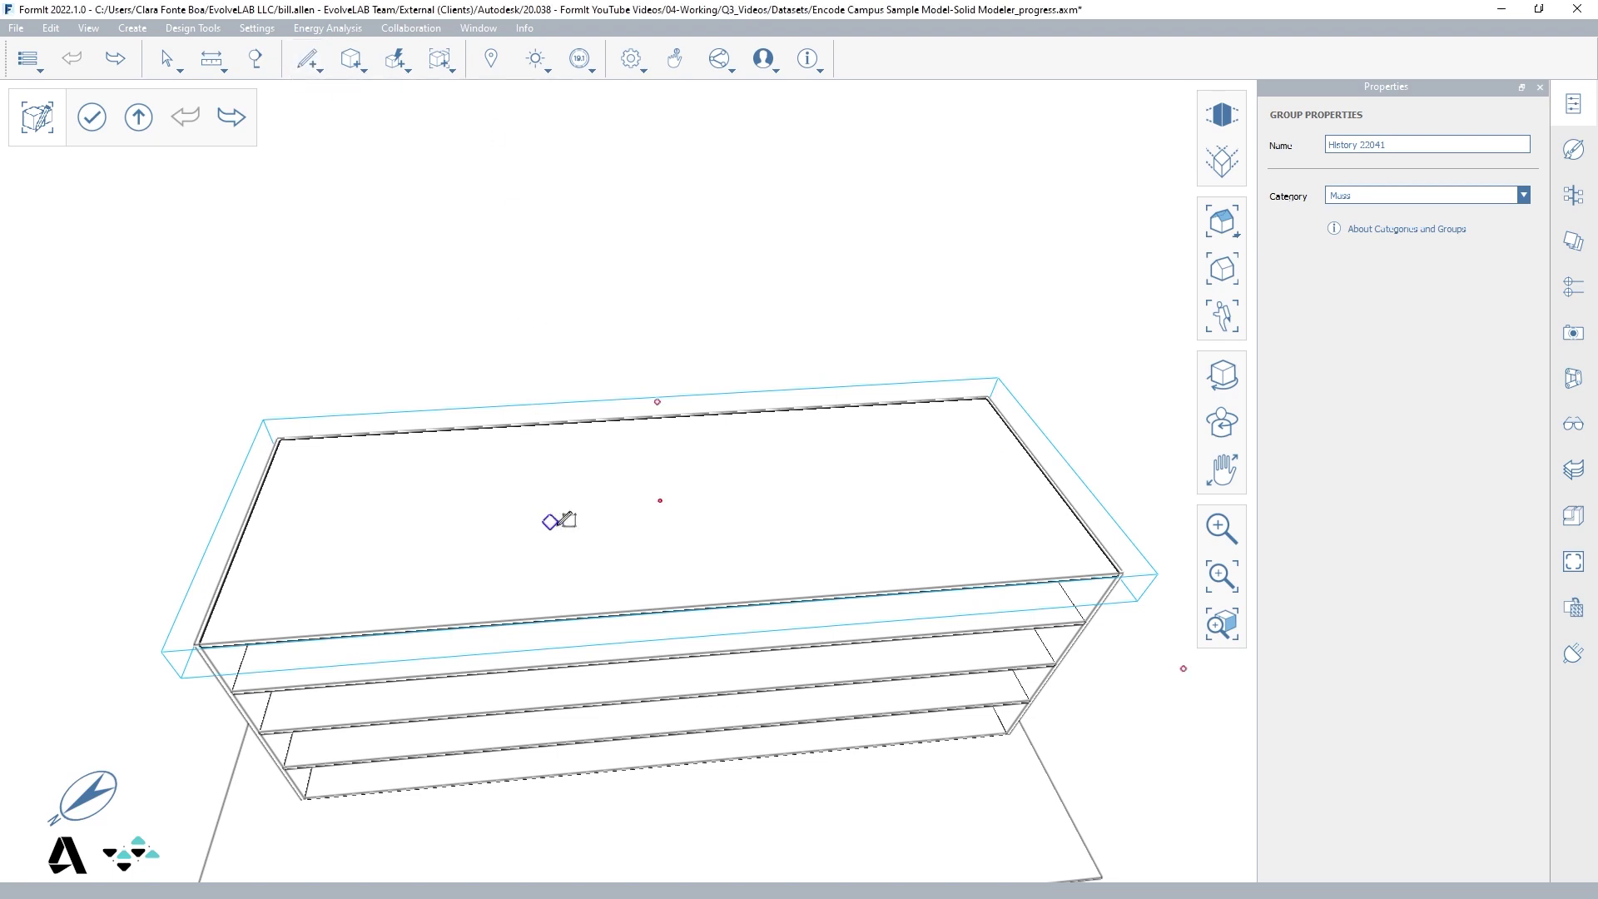
click(622, 516)
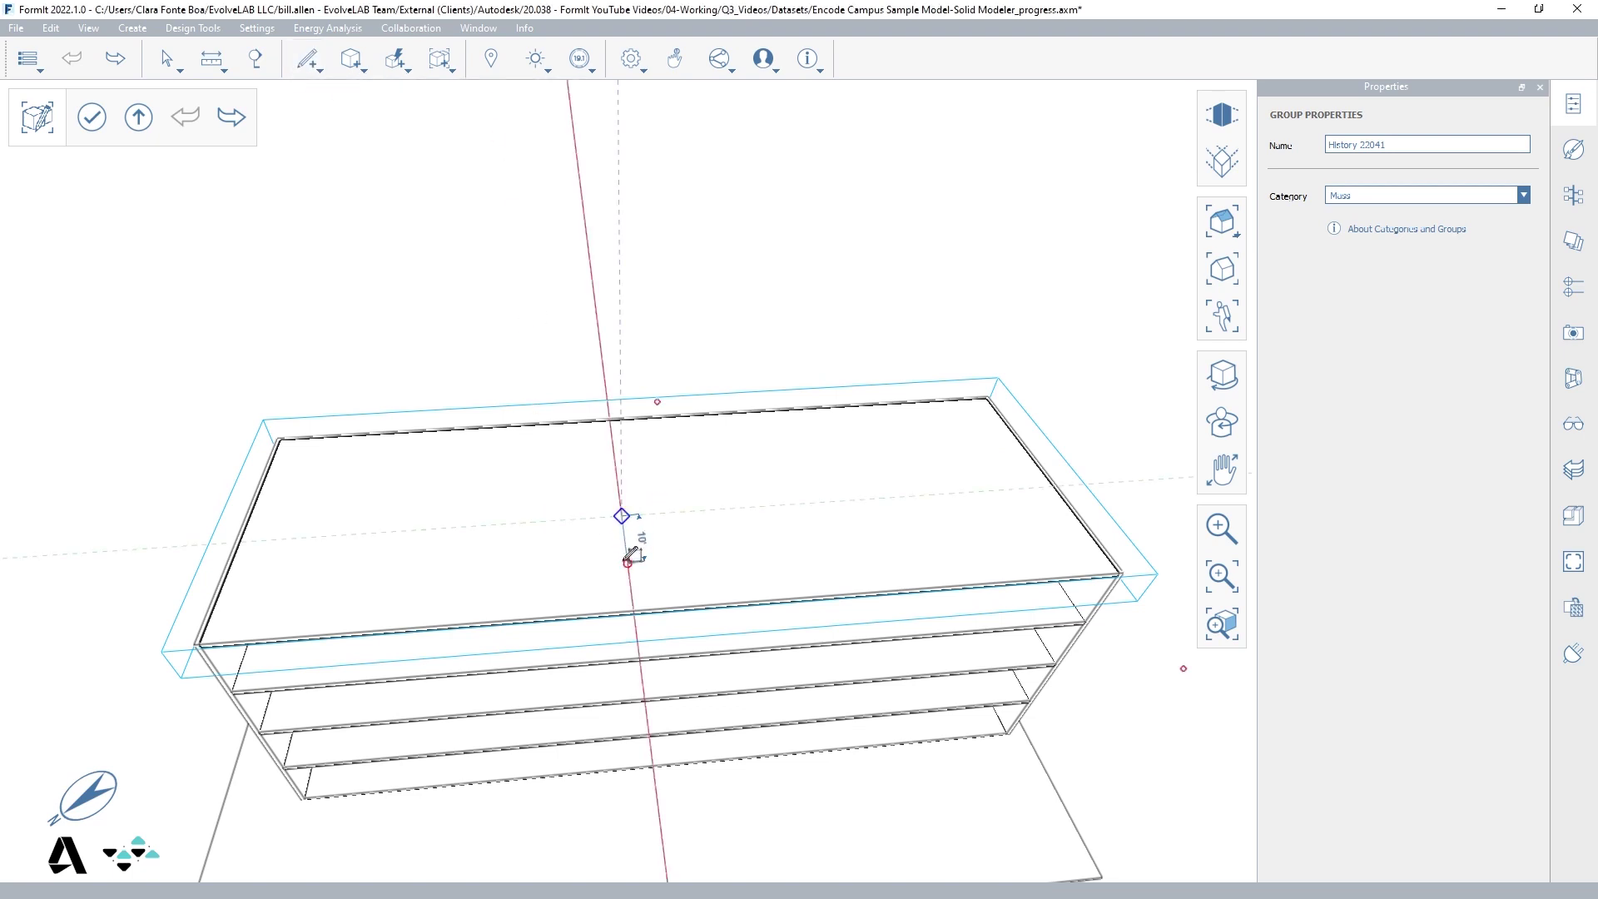
click(628, 562)
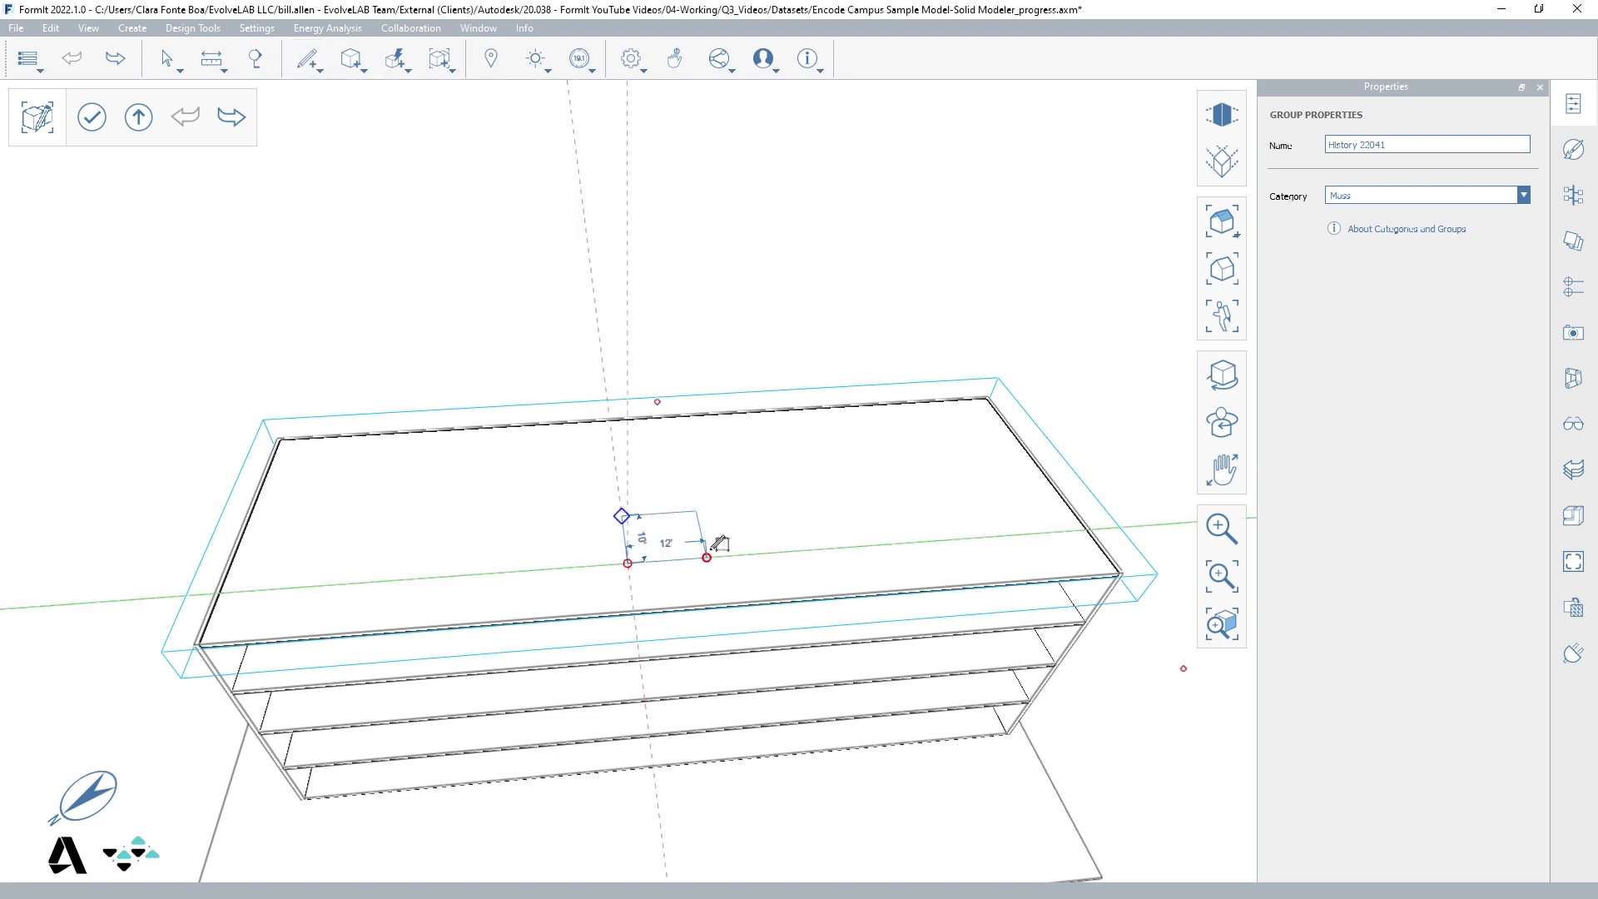
click(758, 552)
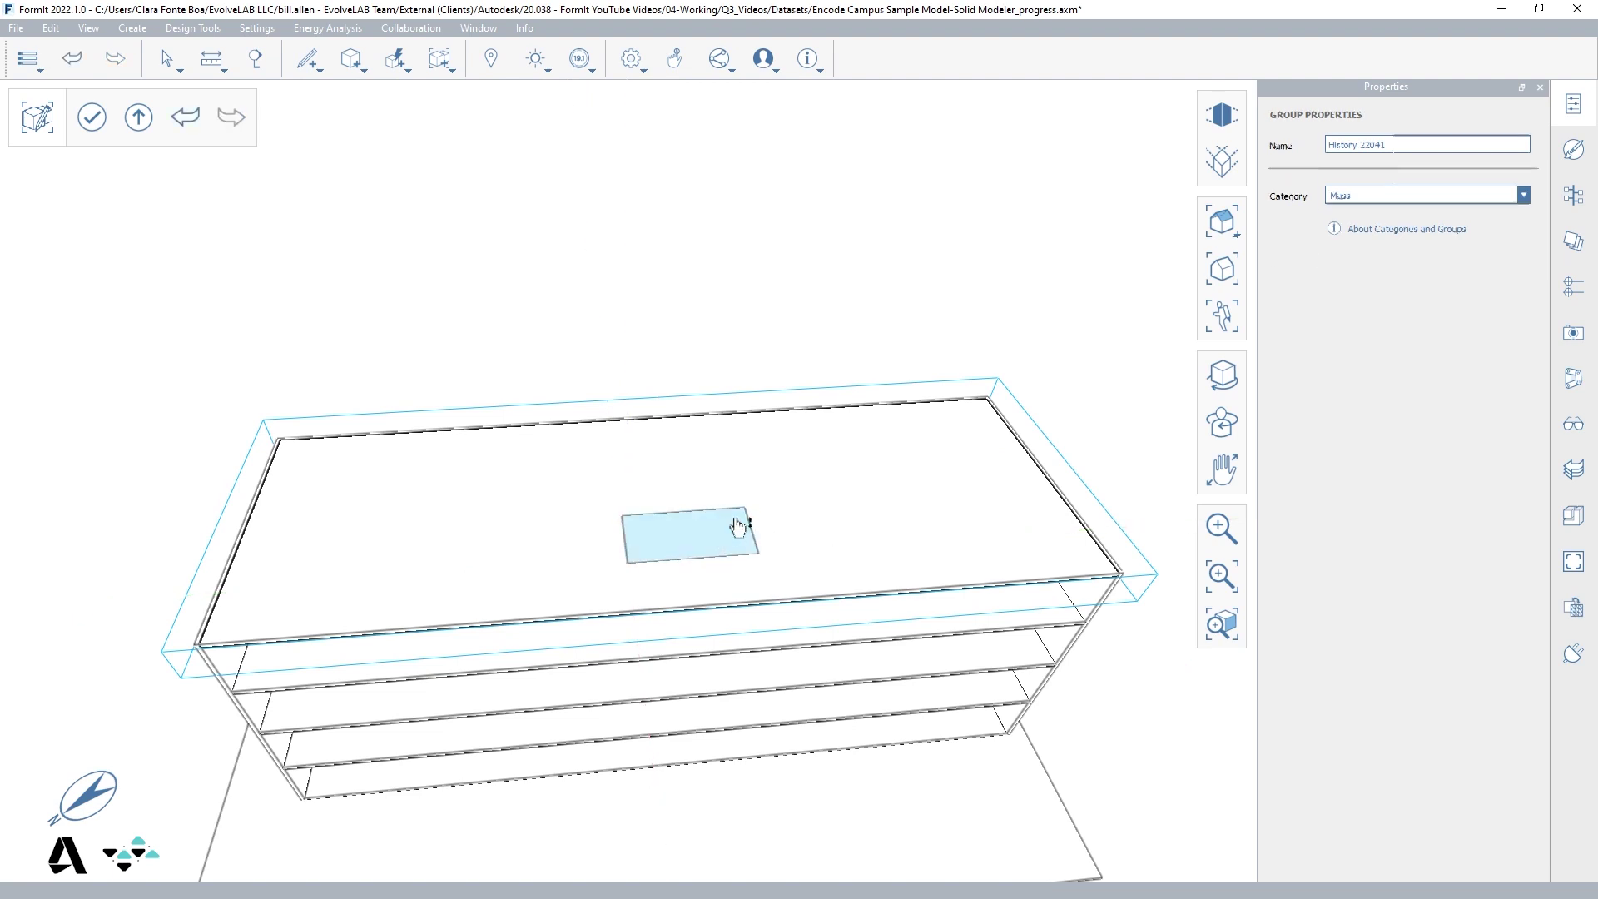
- Copy the shaft rectangle to the back-right and front-left corners, then push all three through the floors
drag(746, 508, 880, 418)
click(880, 418)
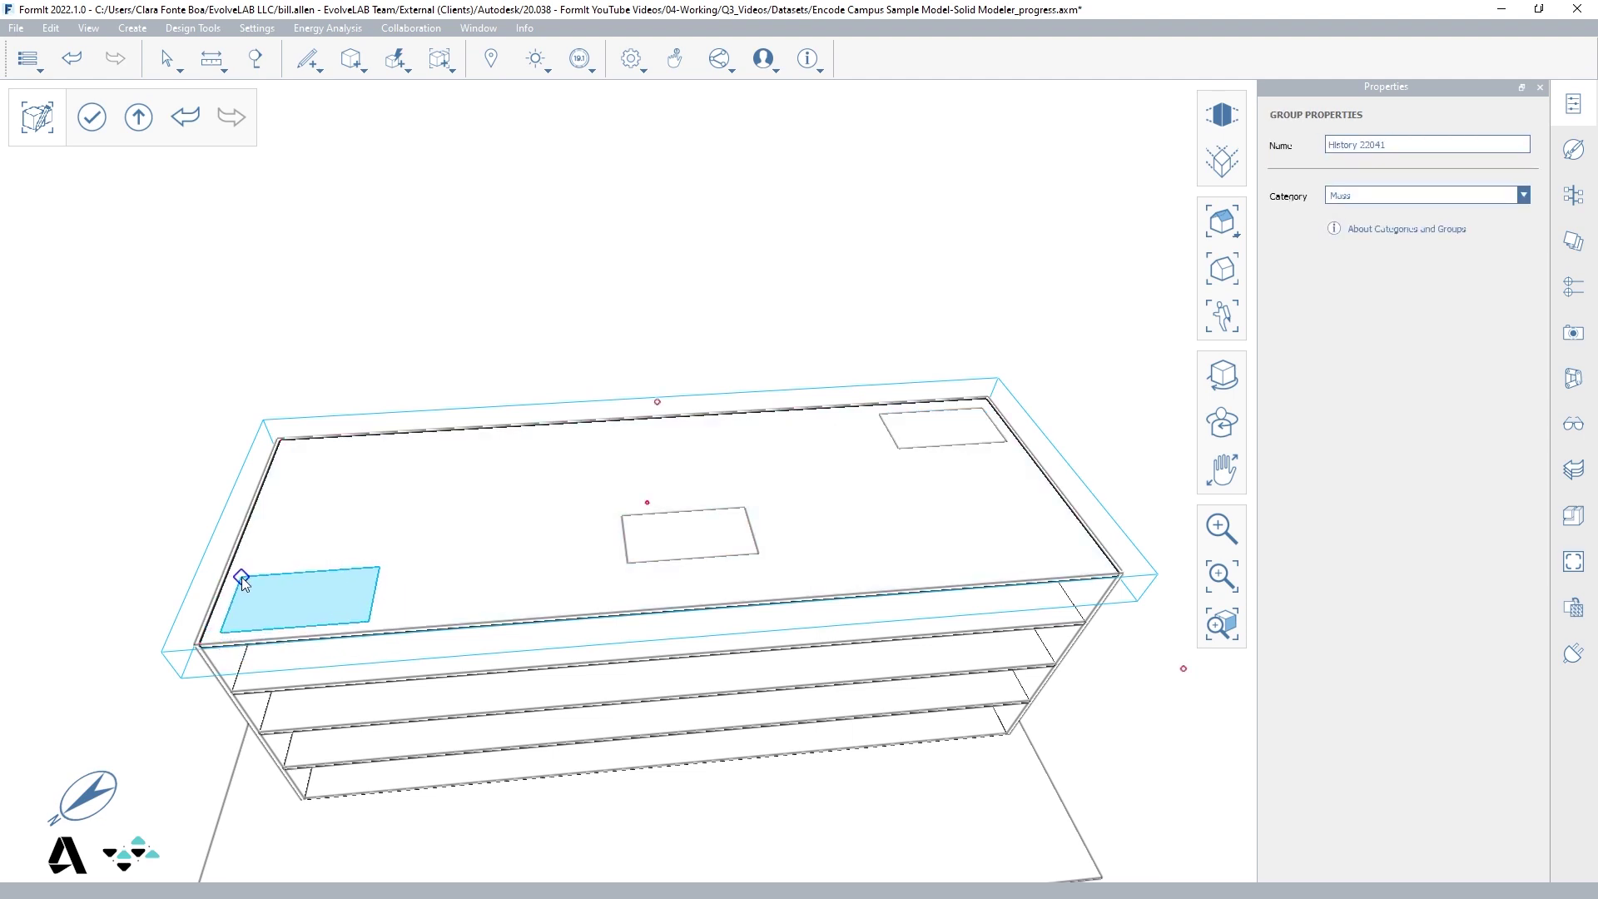
click(241, 577)
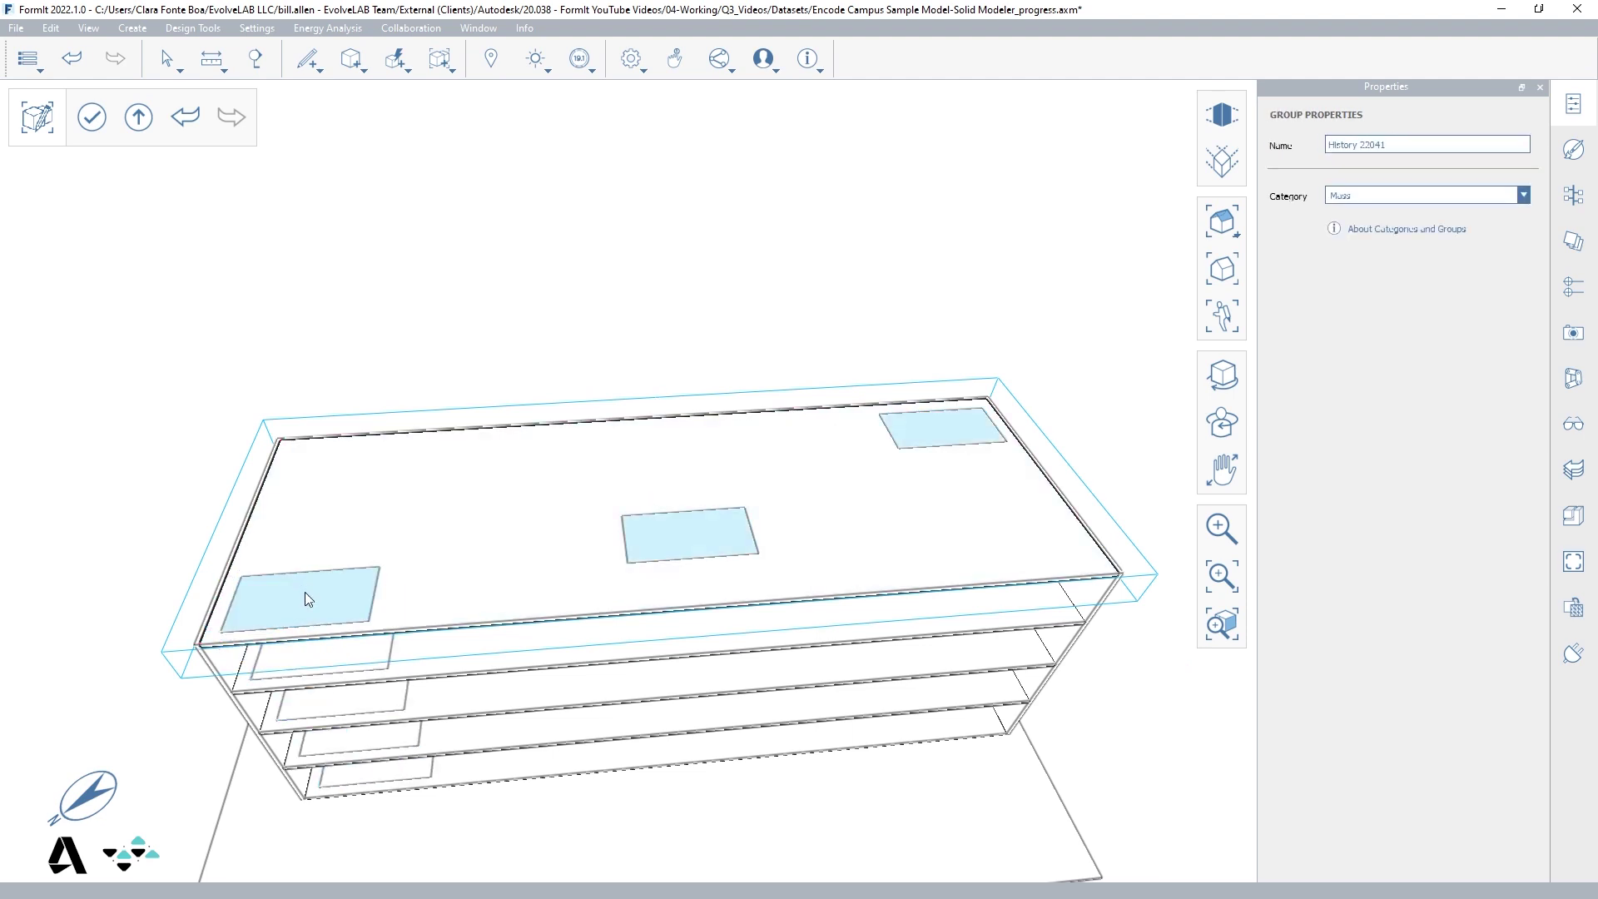
click(319, 595)
click(325, 603)
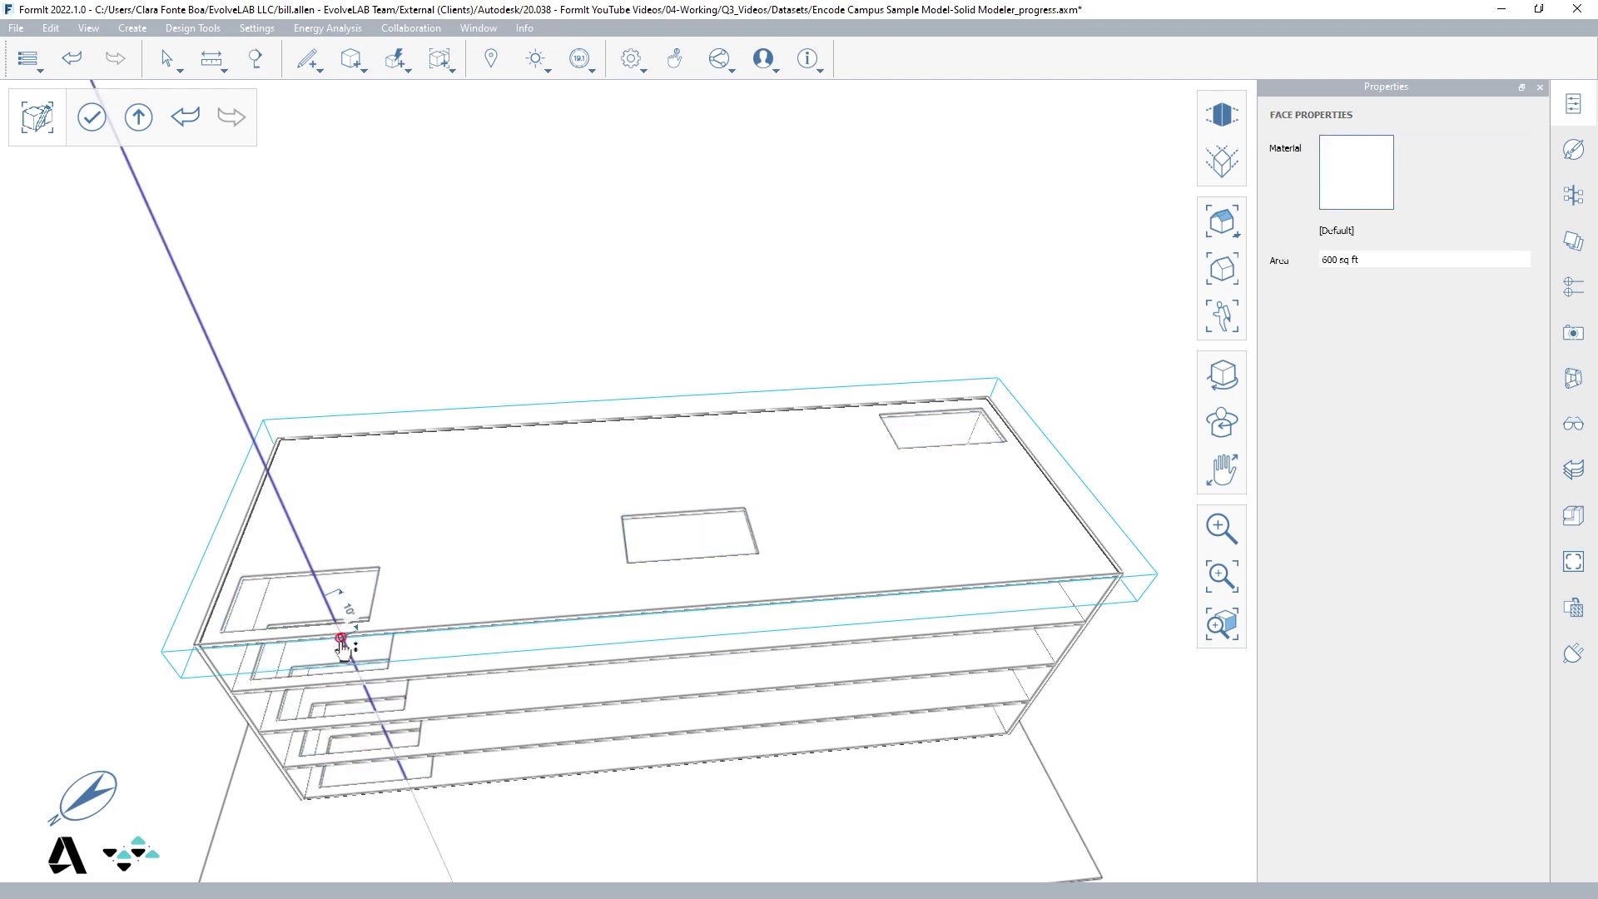
mouse_move(360, 662)
middle_down()
mouse_move(447, 514)
mouse_move(349, 518)
middle_up()
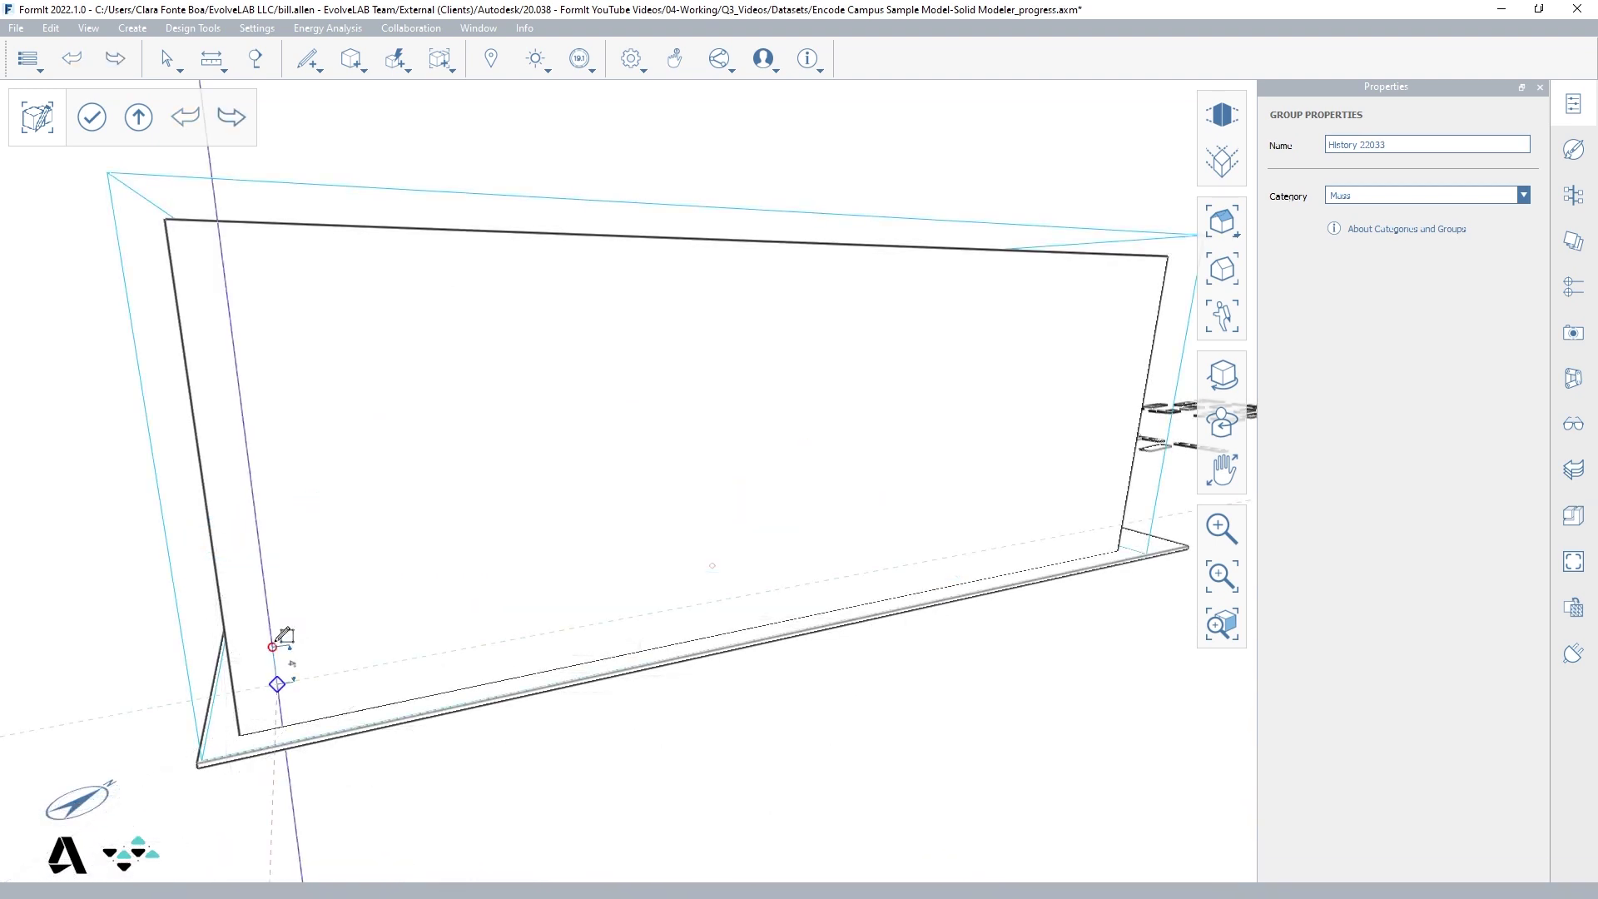
- Draw a window rectangle on the long wall and array it along the facade at 16-foot spacing
click(272, 629)
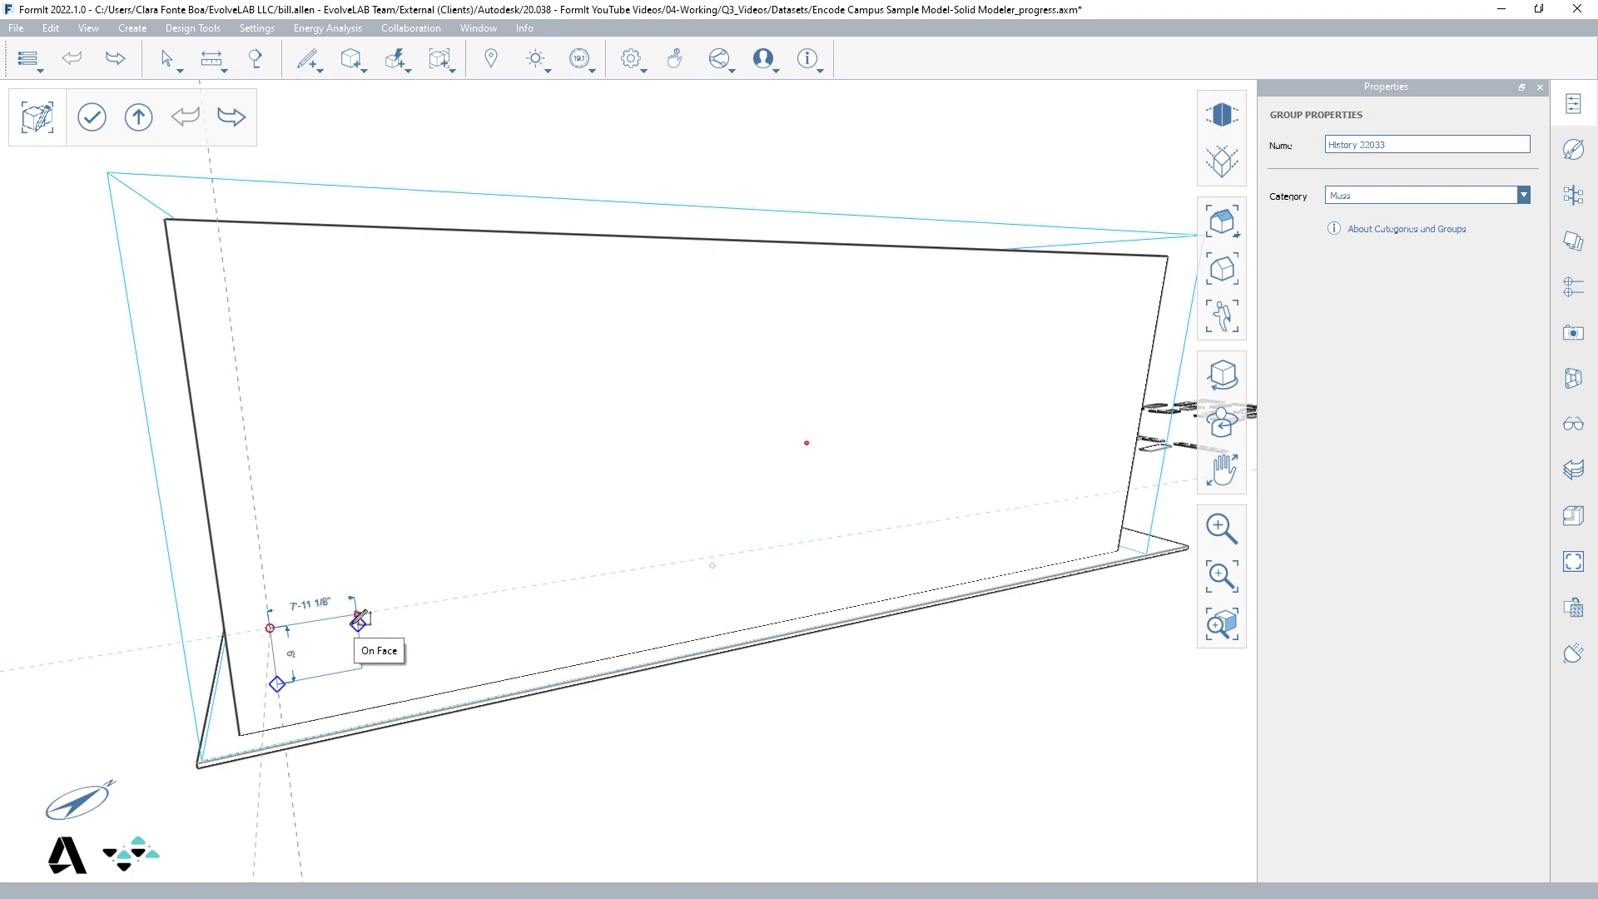
click(358, 616)
key(a)
key(r)
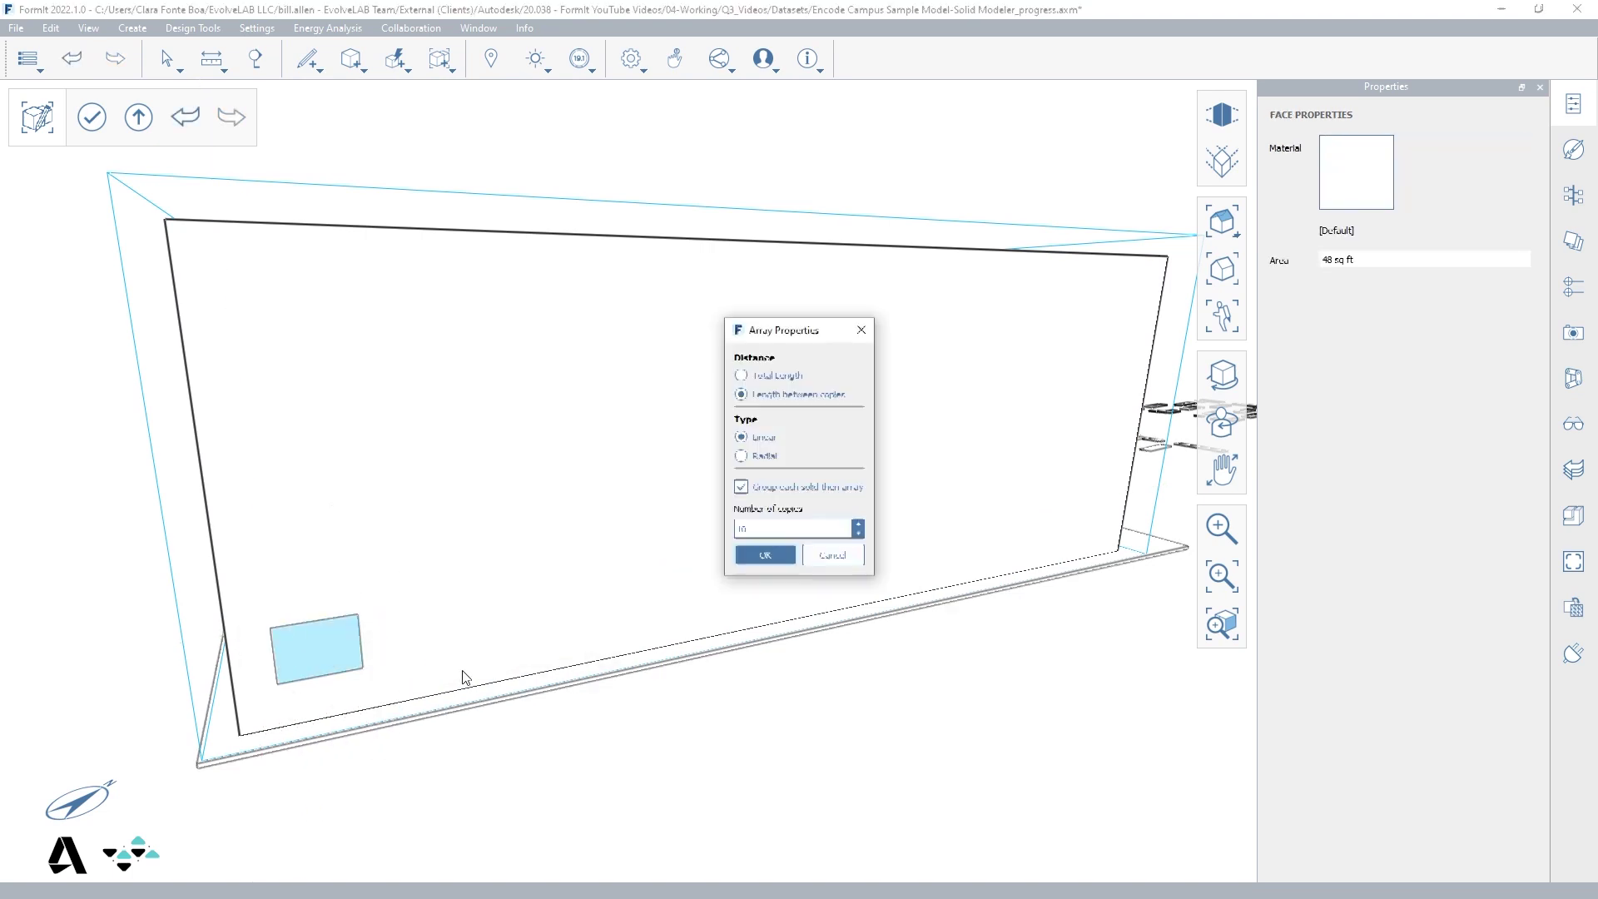
click(755, 554)
click(321, 642)
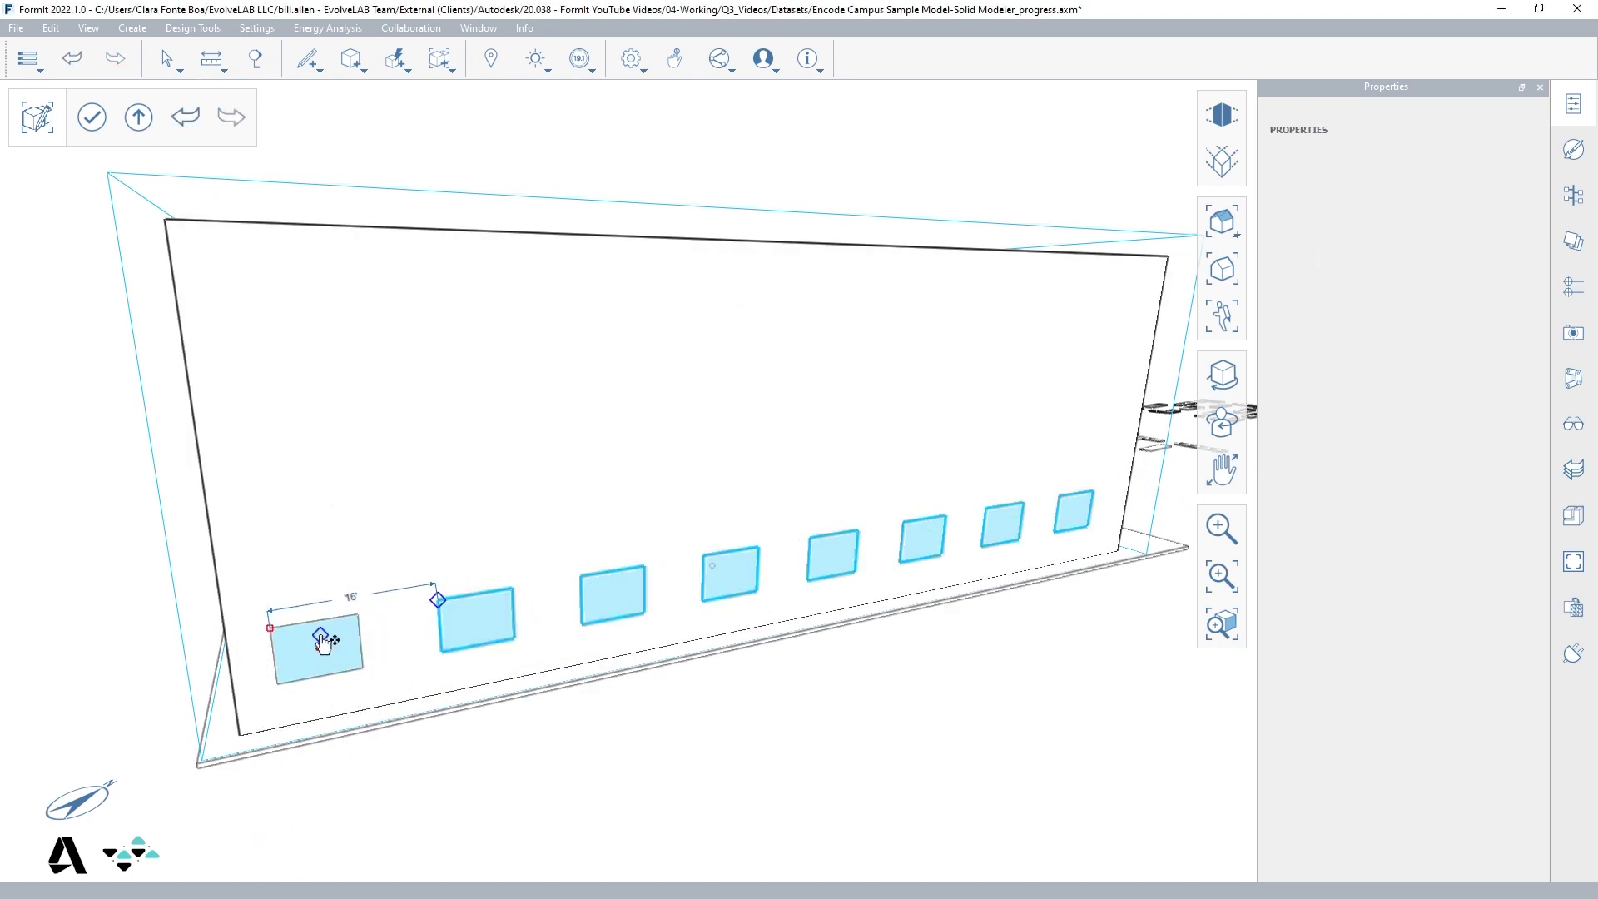
- Array the window row vertically into four rows up the facade
right_click(382, 630)
click(469, 671)
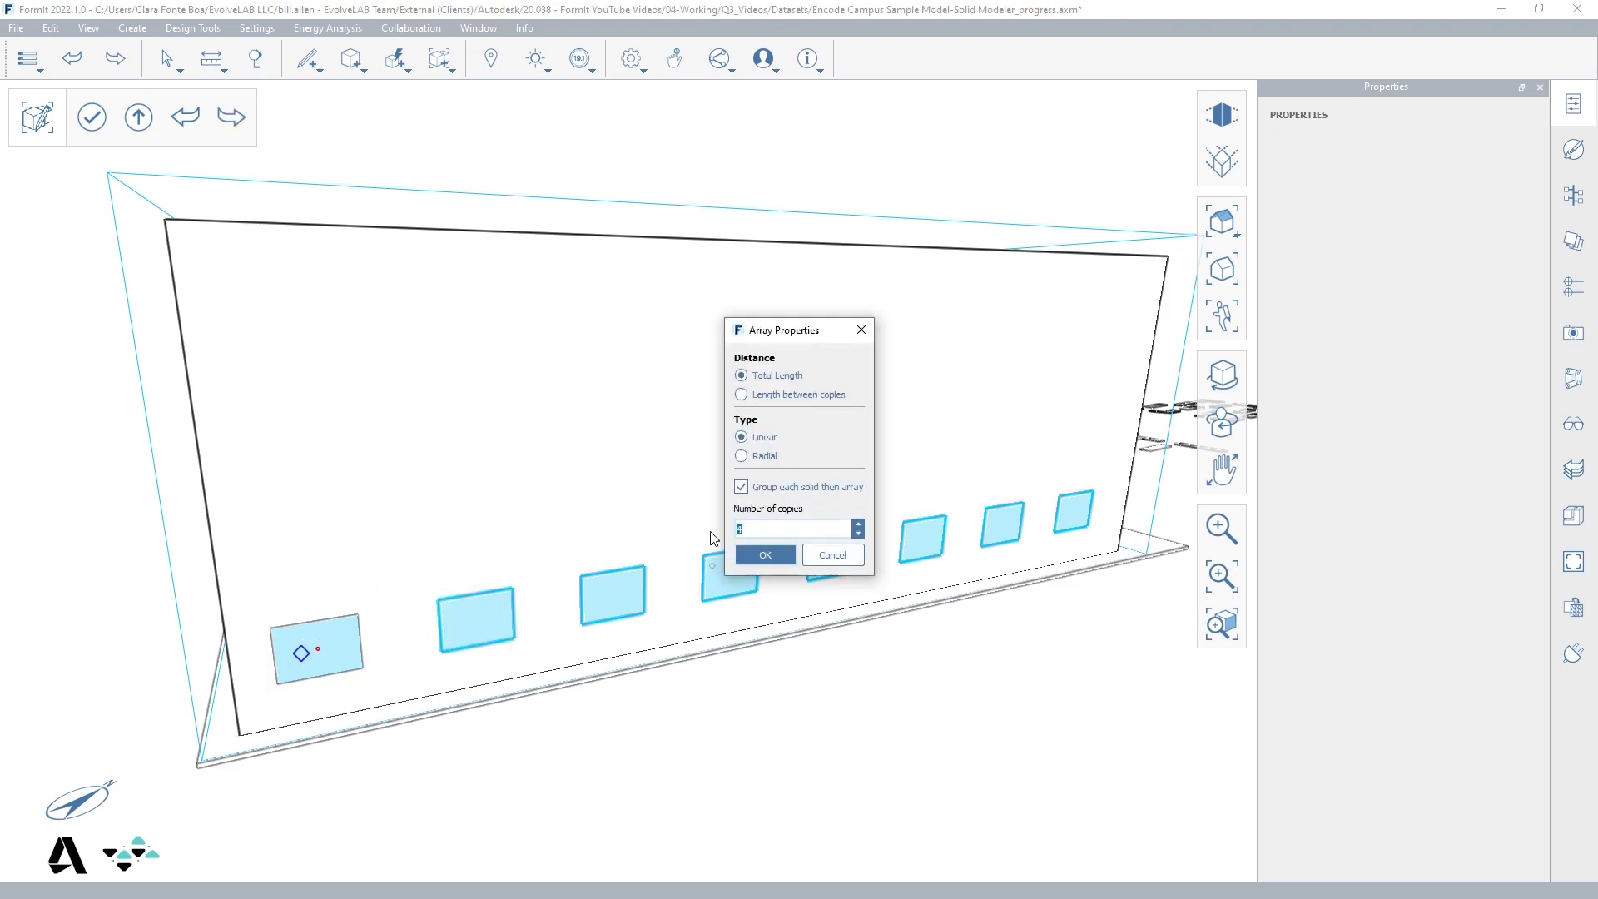
click(754, 557)
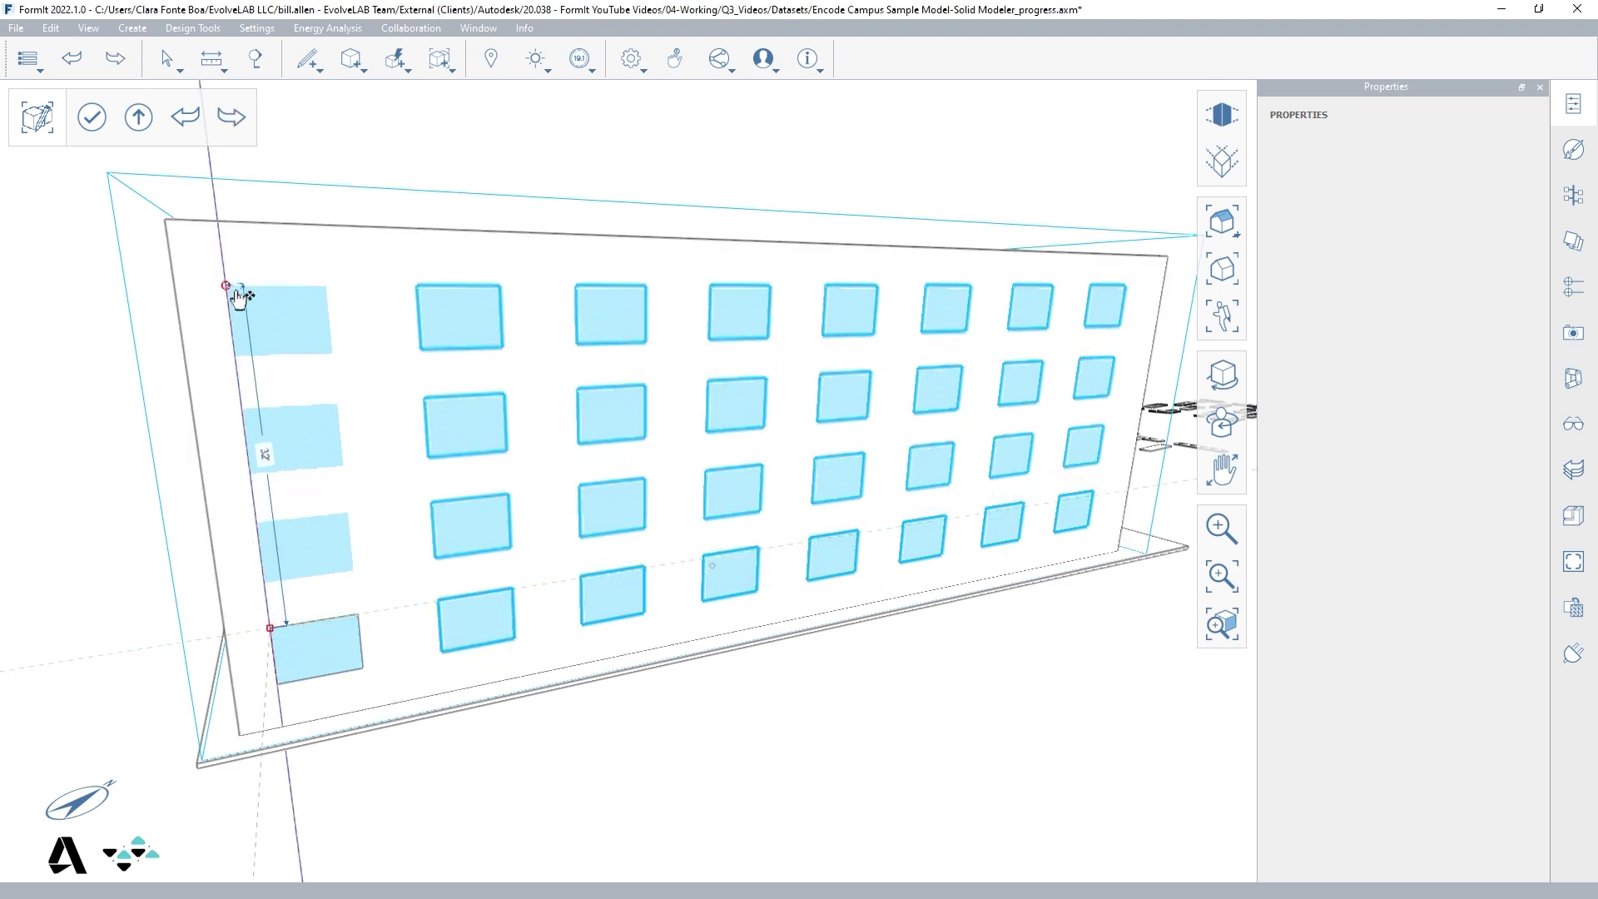
click(235, 281)
key(Escape)
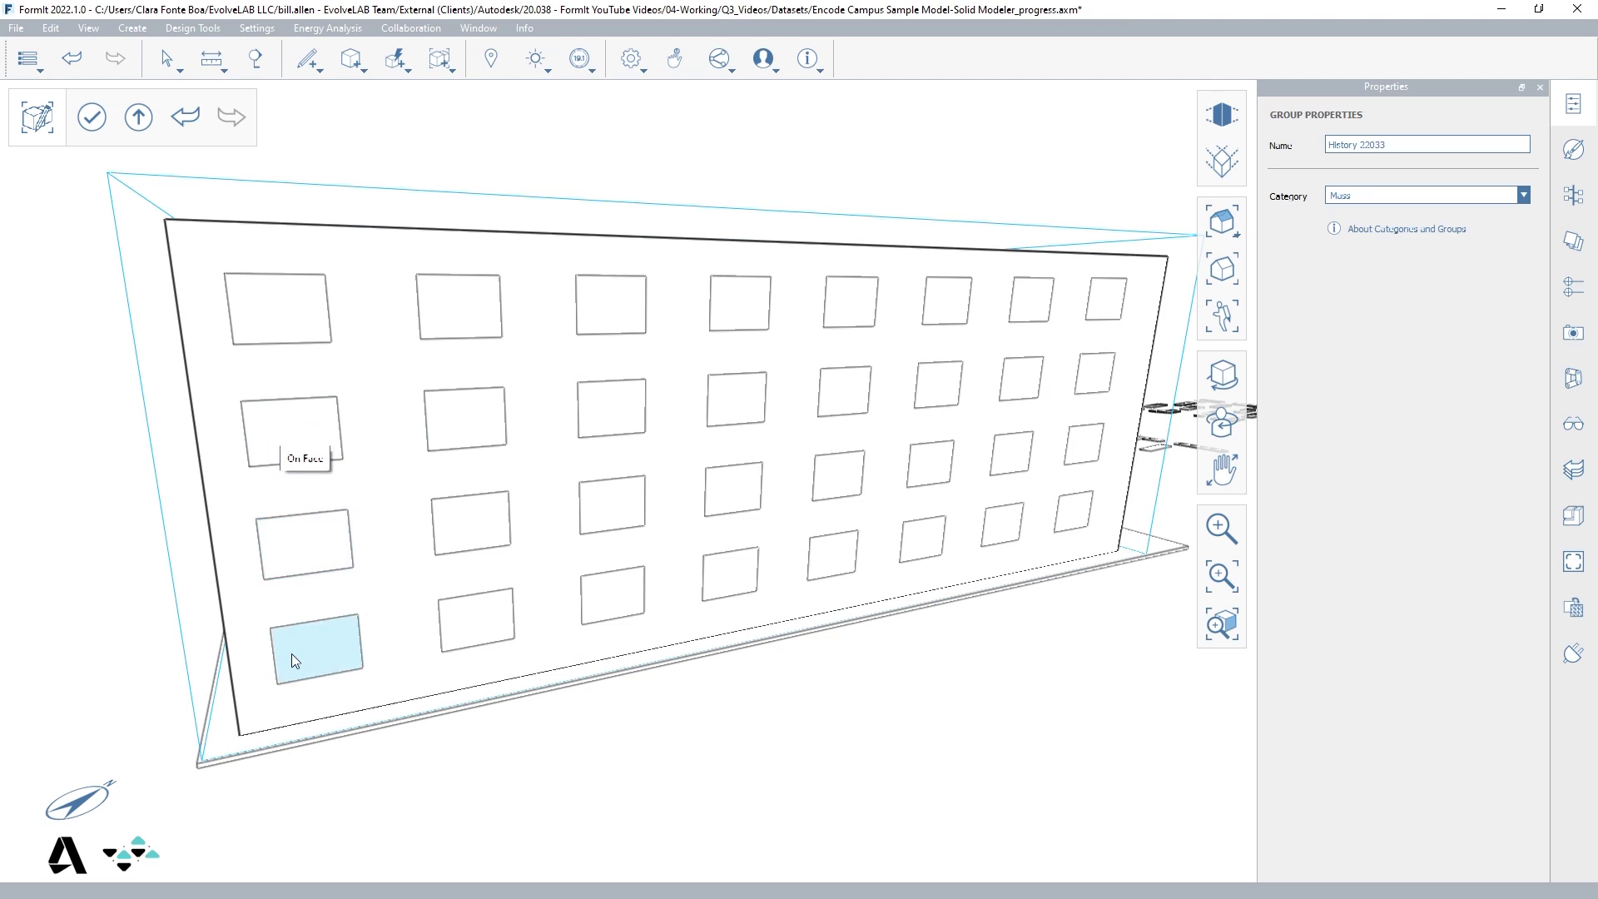
- Push all the window faces into the wall as recessed openings
click(306, 647)
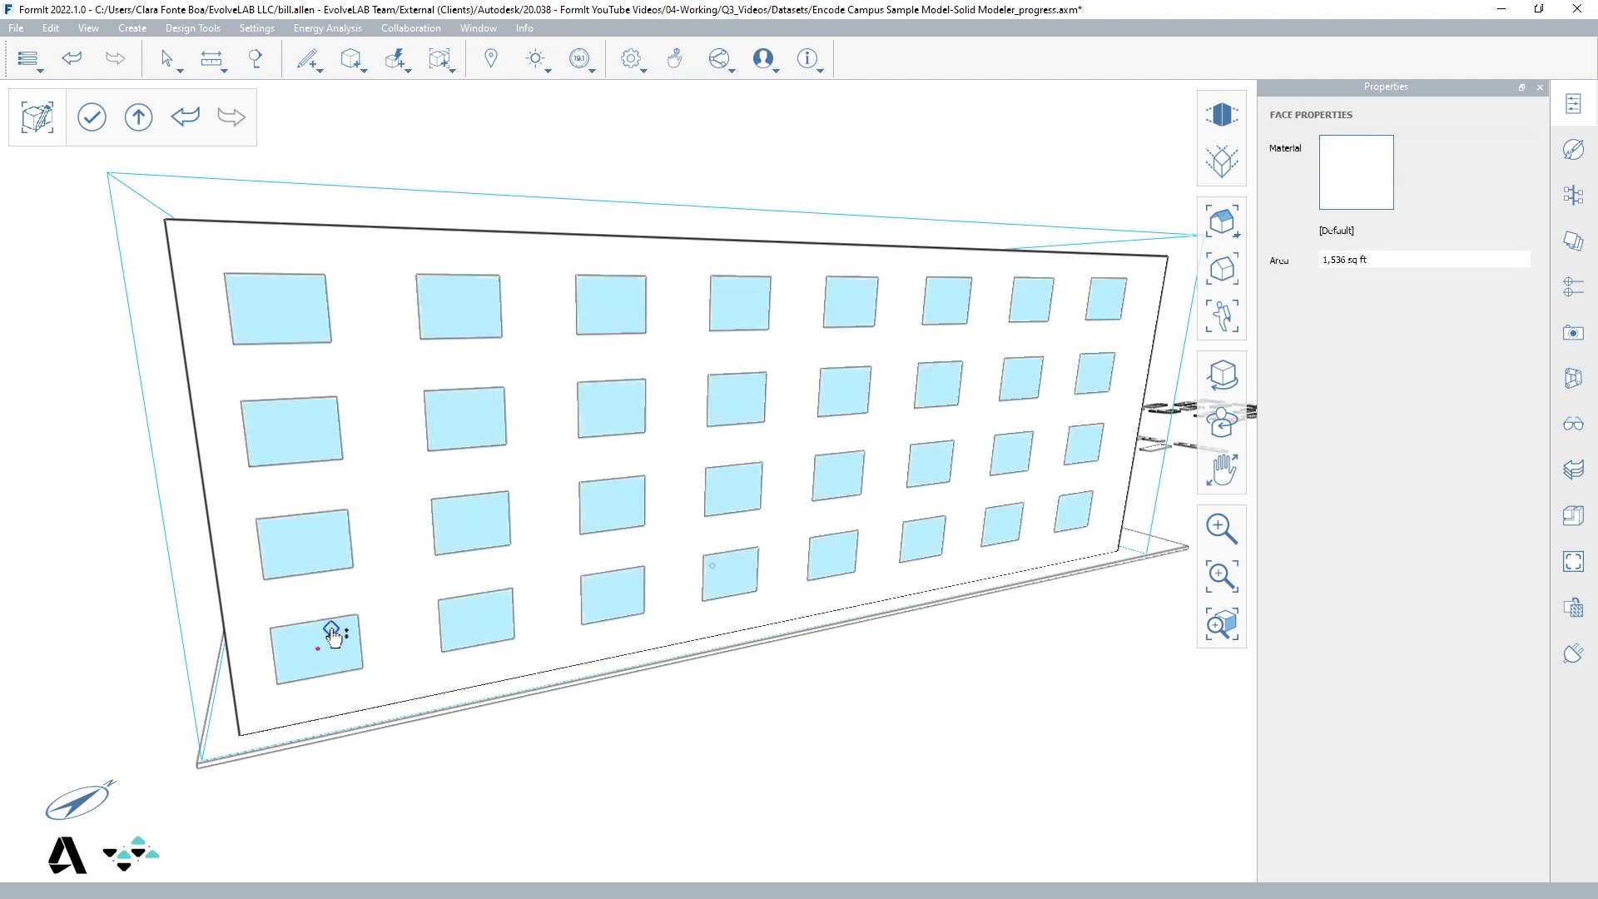
drag(336, 639, 325, 542)
mouse_move(411, 728)
middle_down()
mouse_move(415, 764)
mouse_move(453, 741)
mouse_move(463, 702)
mouse_move(391, 730)
middle_up()
- Push the windows' side jambs out 3'-6", widening each opening to about 11' by 9'
scroll(421, 710, up, 5)
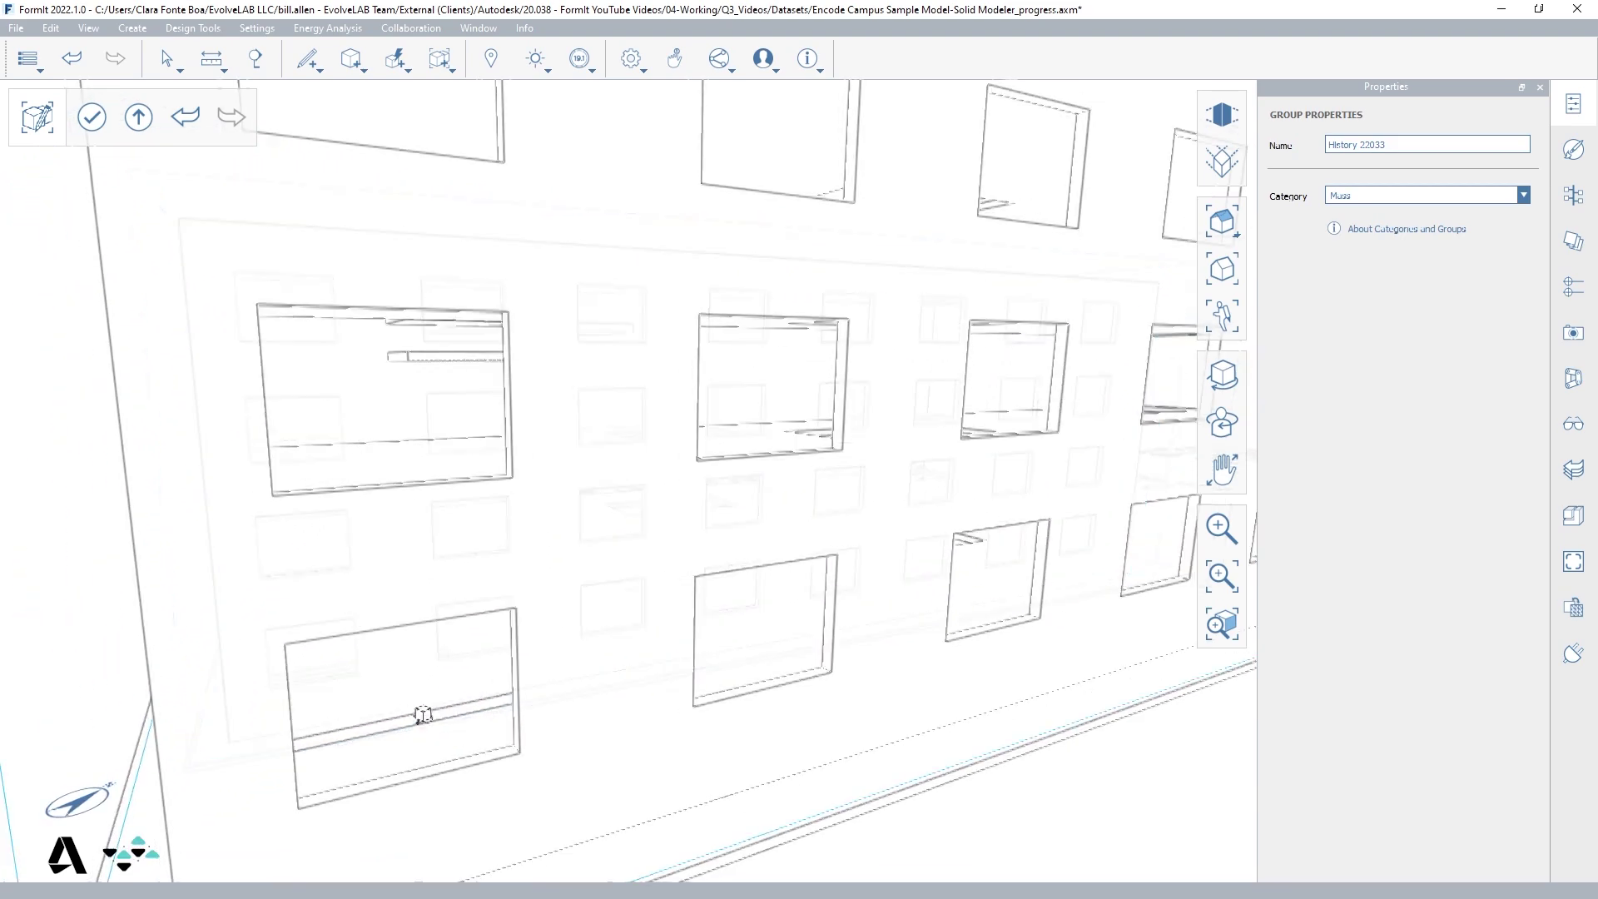
scroll(439, 717, up, 3)
scroll(450, 722, up, 2)
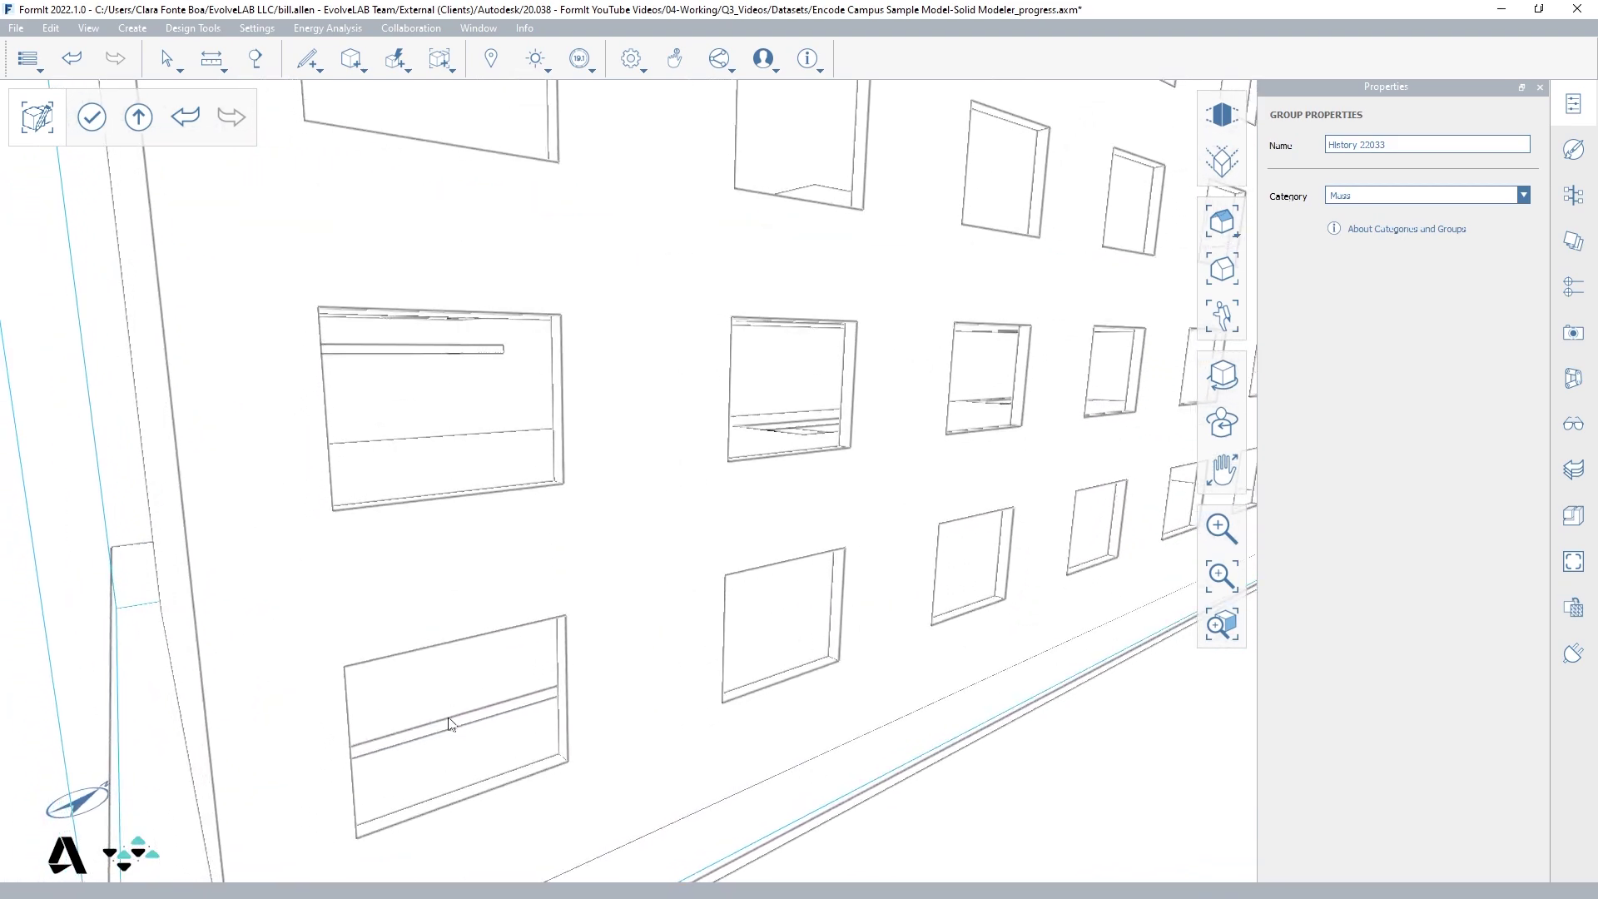
click(563, 688)
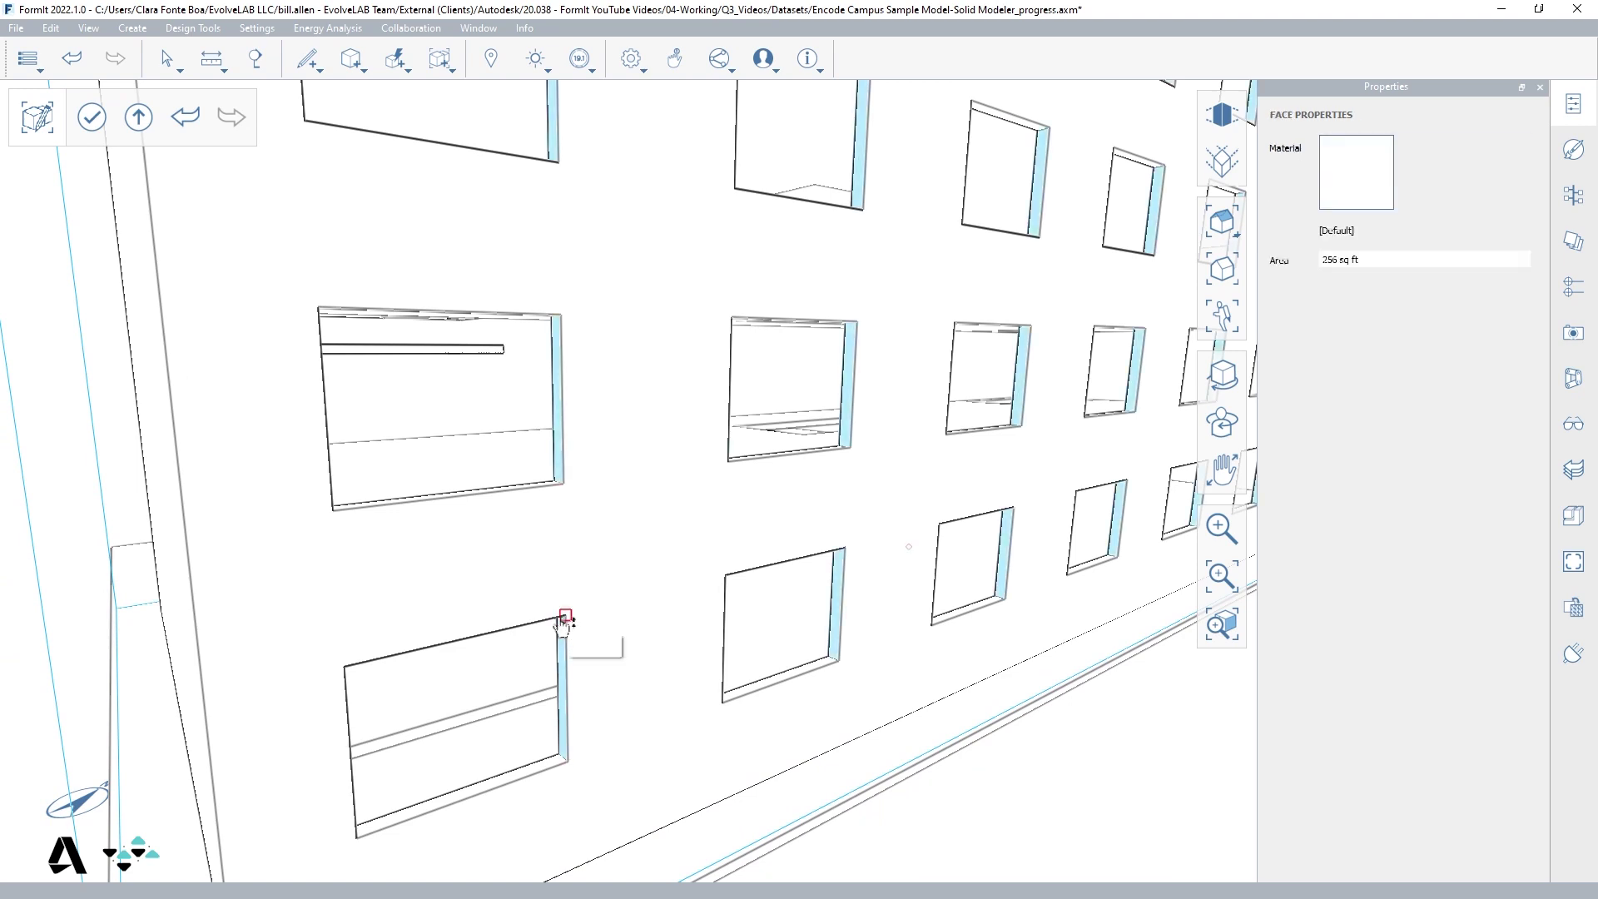
drag(563, 620, 599, 614)
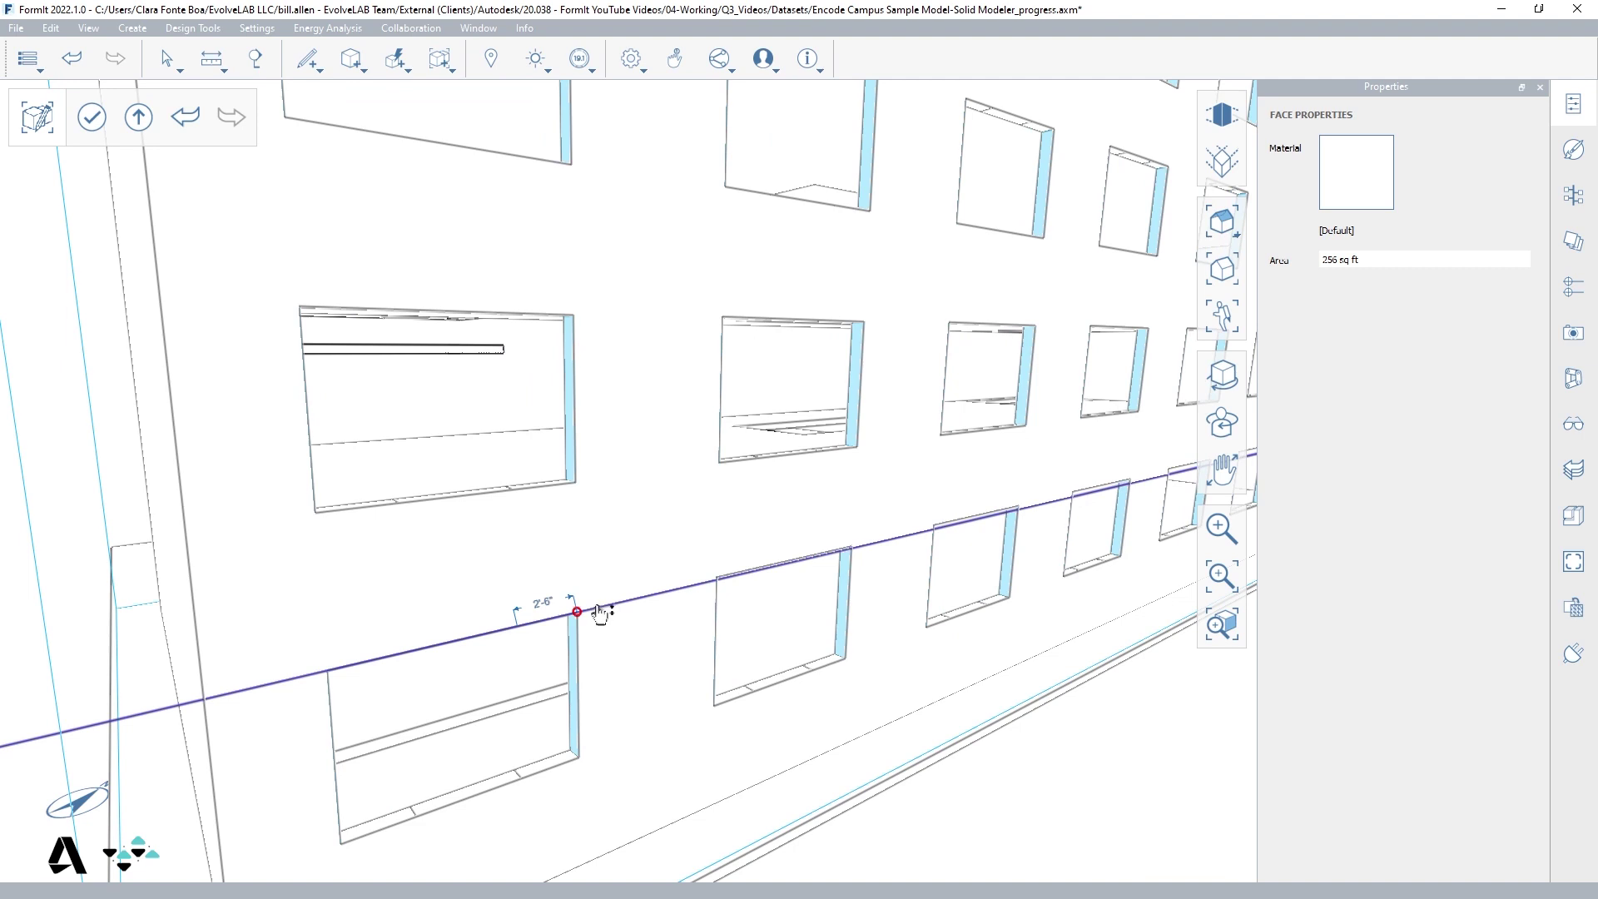
drag(603, 613, 601, 610)
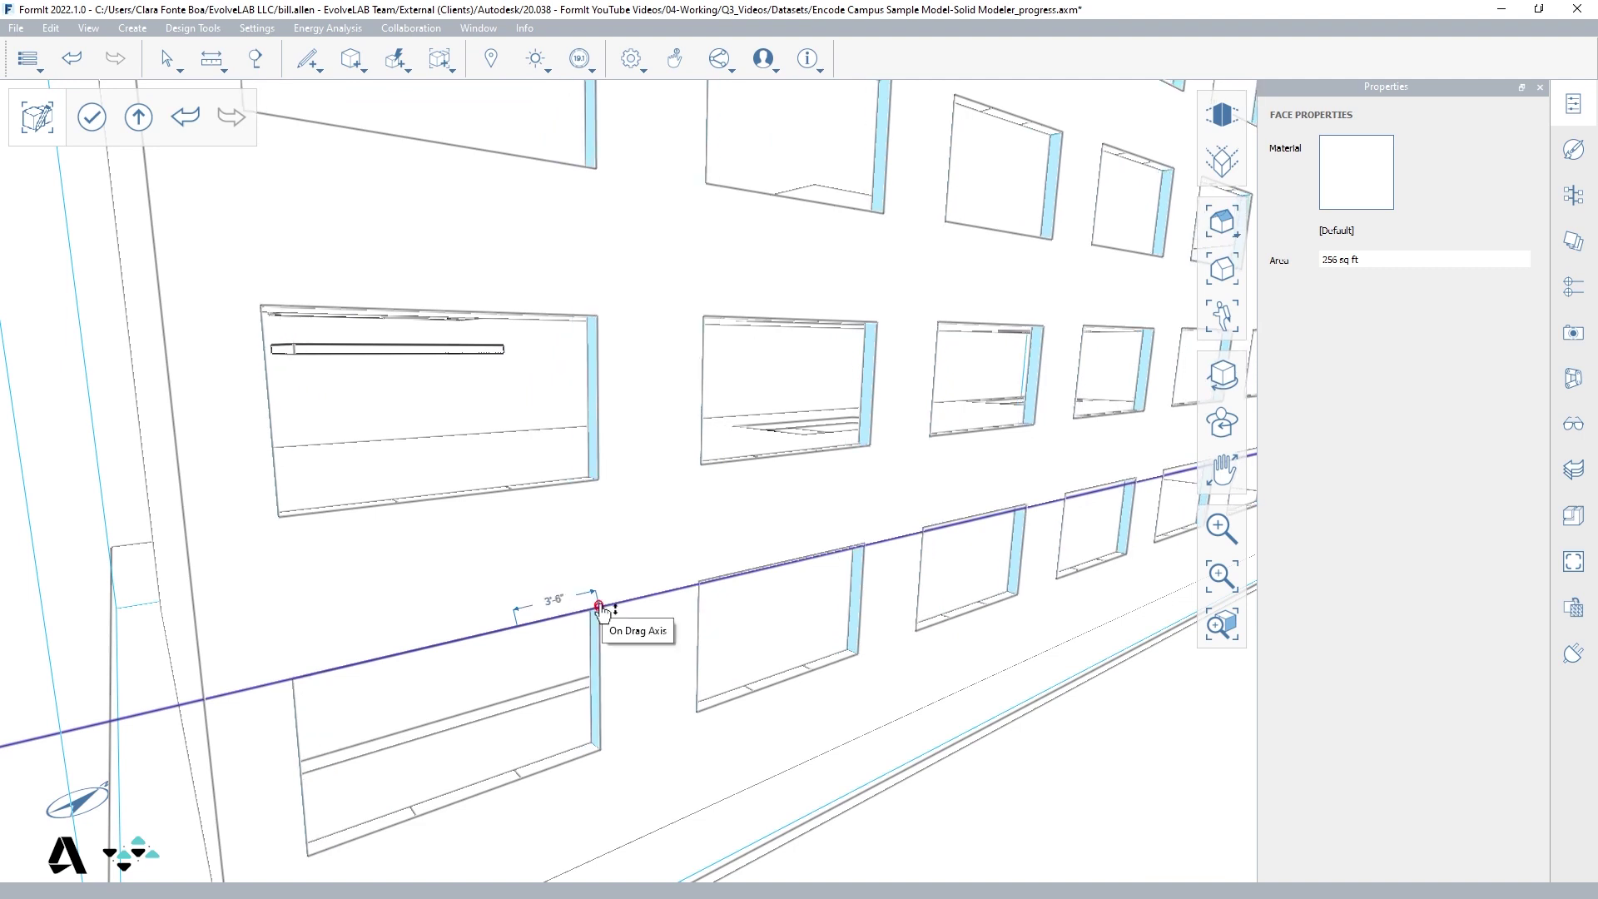
scroll(599, 610, up, 5)
click(474, 463)
- Draw a window face on the end wall and array it into a stacked column
click(481, 728)
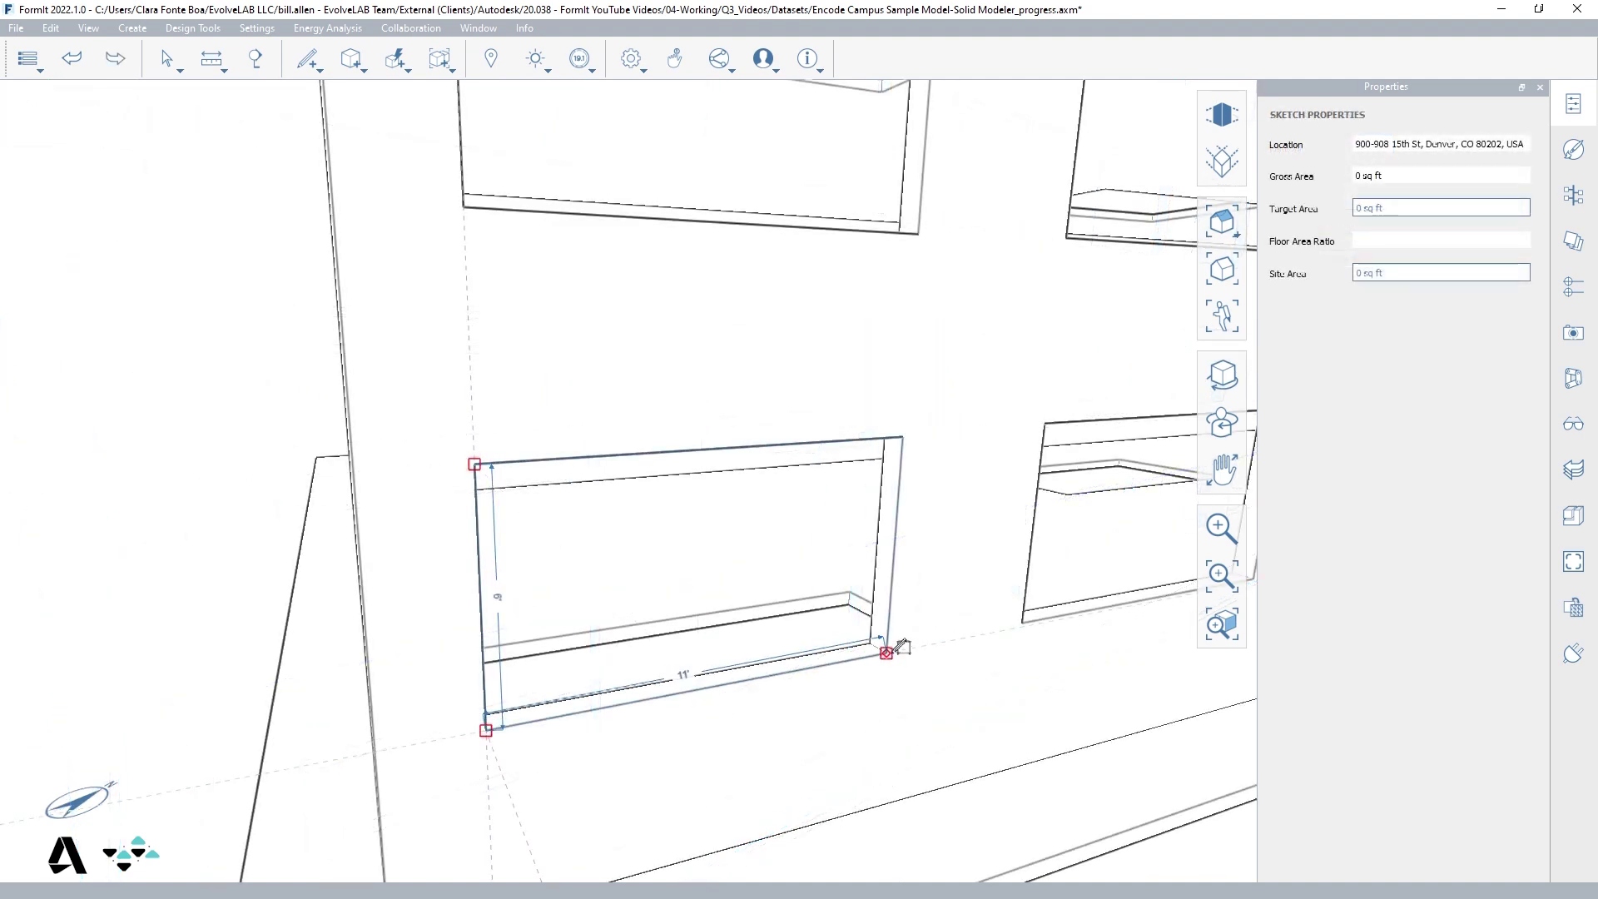
click(888, 653)
scroll(849, 556, down, 3)
right_click(614, 626)
click(714, 672)
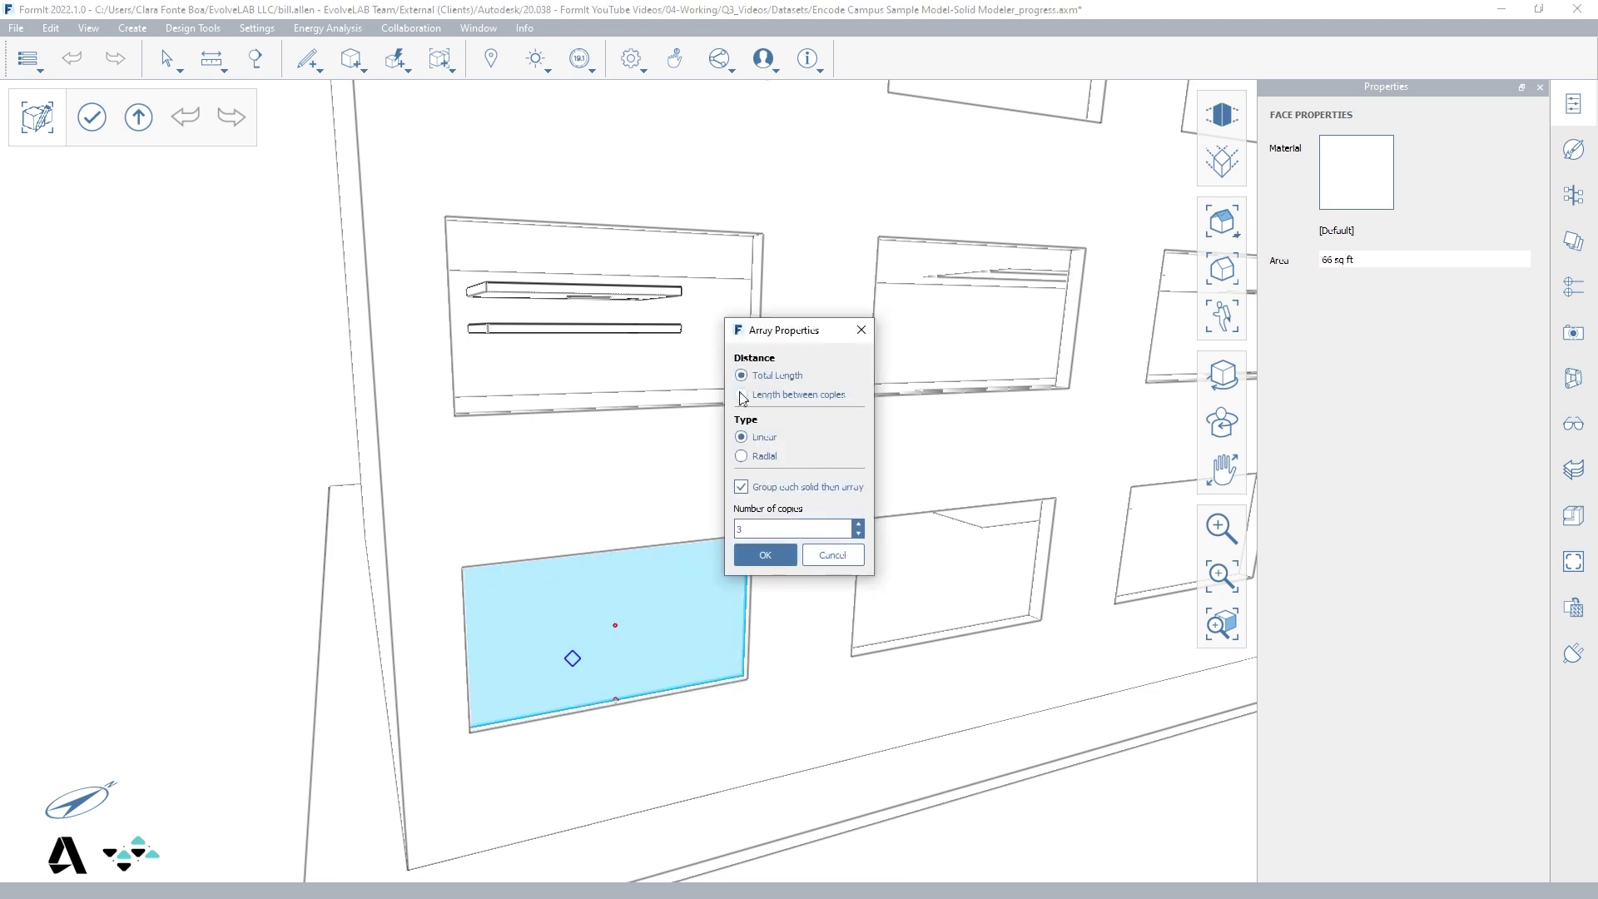
click(766, 552)
- Array the stacked window column along the facade into the window openings
scroll(457, 452, down, 3)
right_click(616, 662)
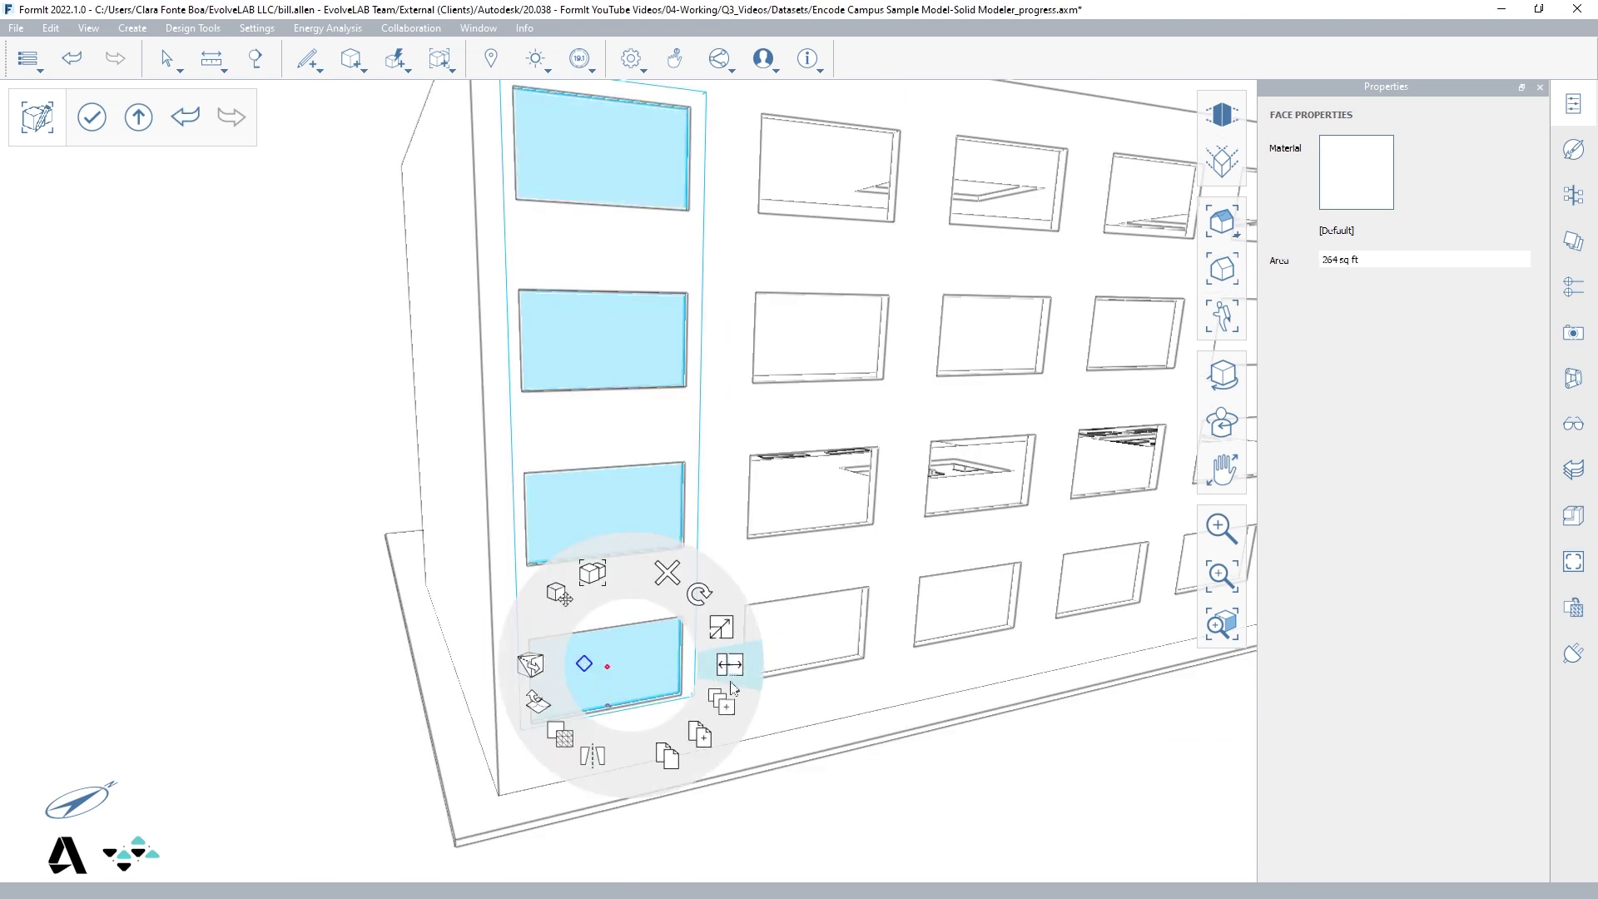
click(716, 707)
click(764, 555)
click(528, 731)
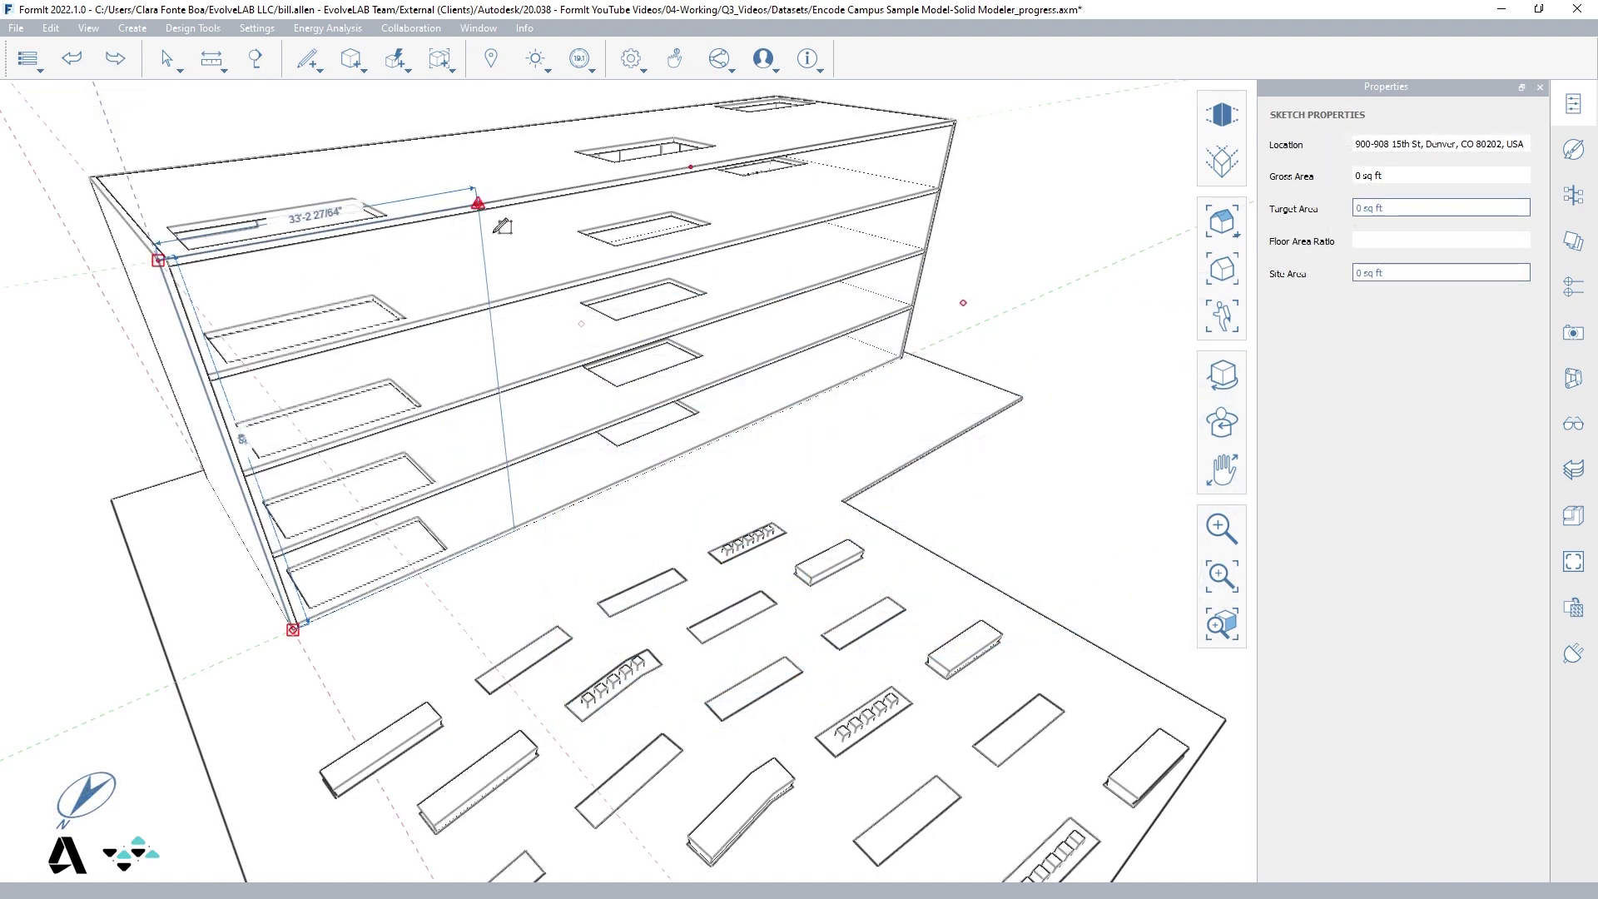
- Extrude a facade bay out 18' from the building mass and tilt its face 13.55°
click(477, 205)
double_click(332, 278)
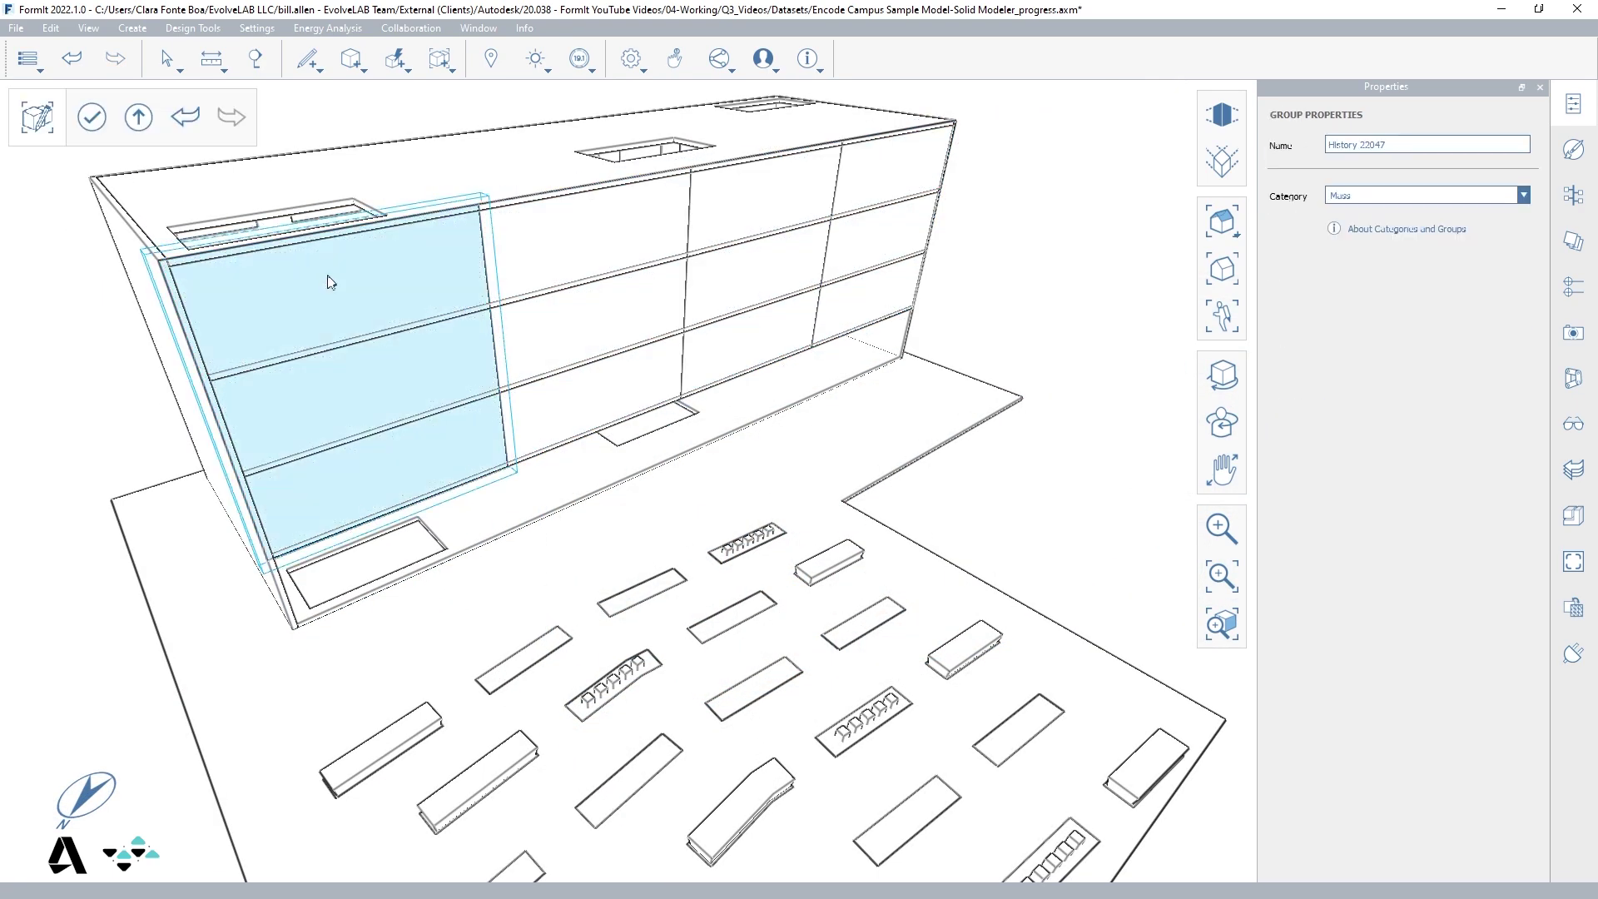
drag(332, 285, 403, 346)
right_click(418, 502)
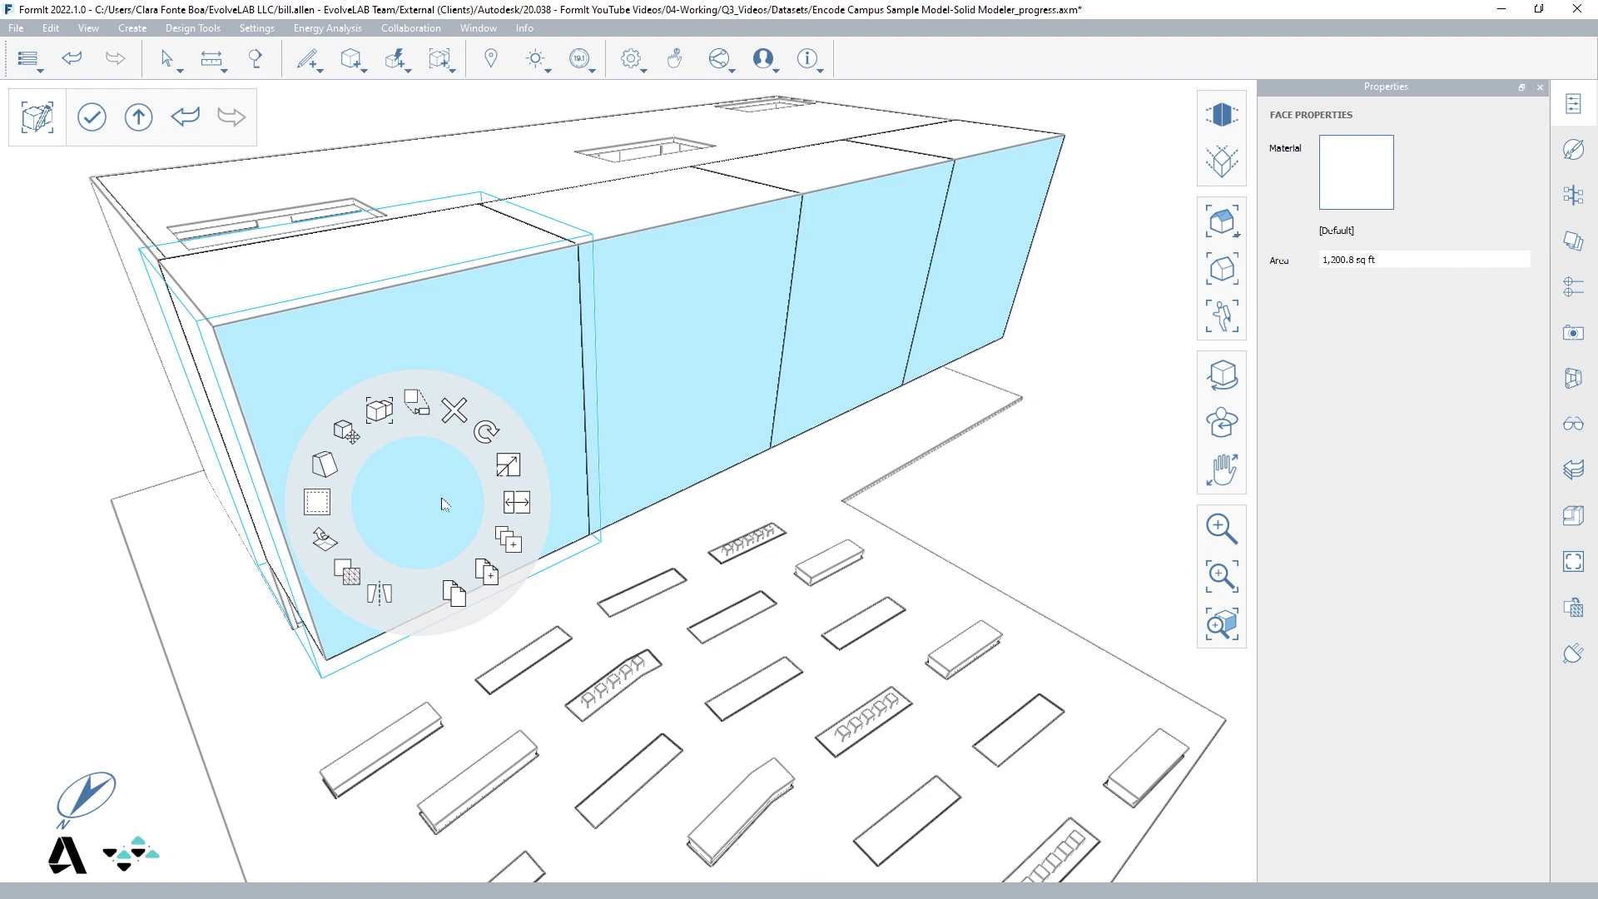
click(342, 467)
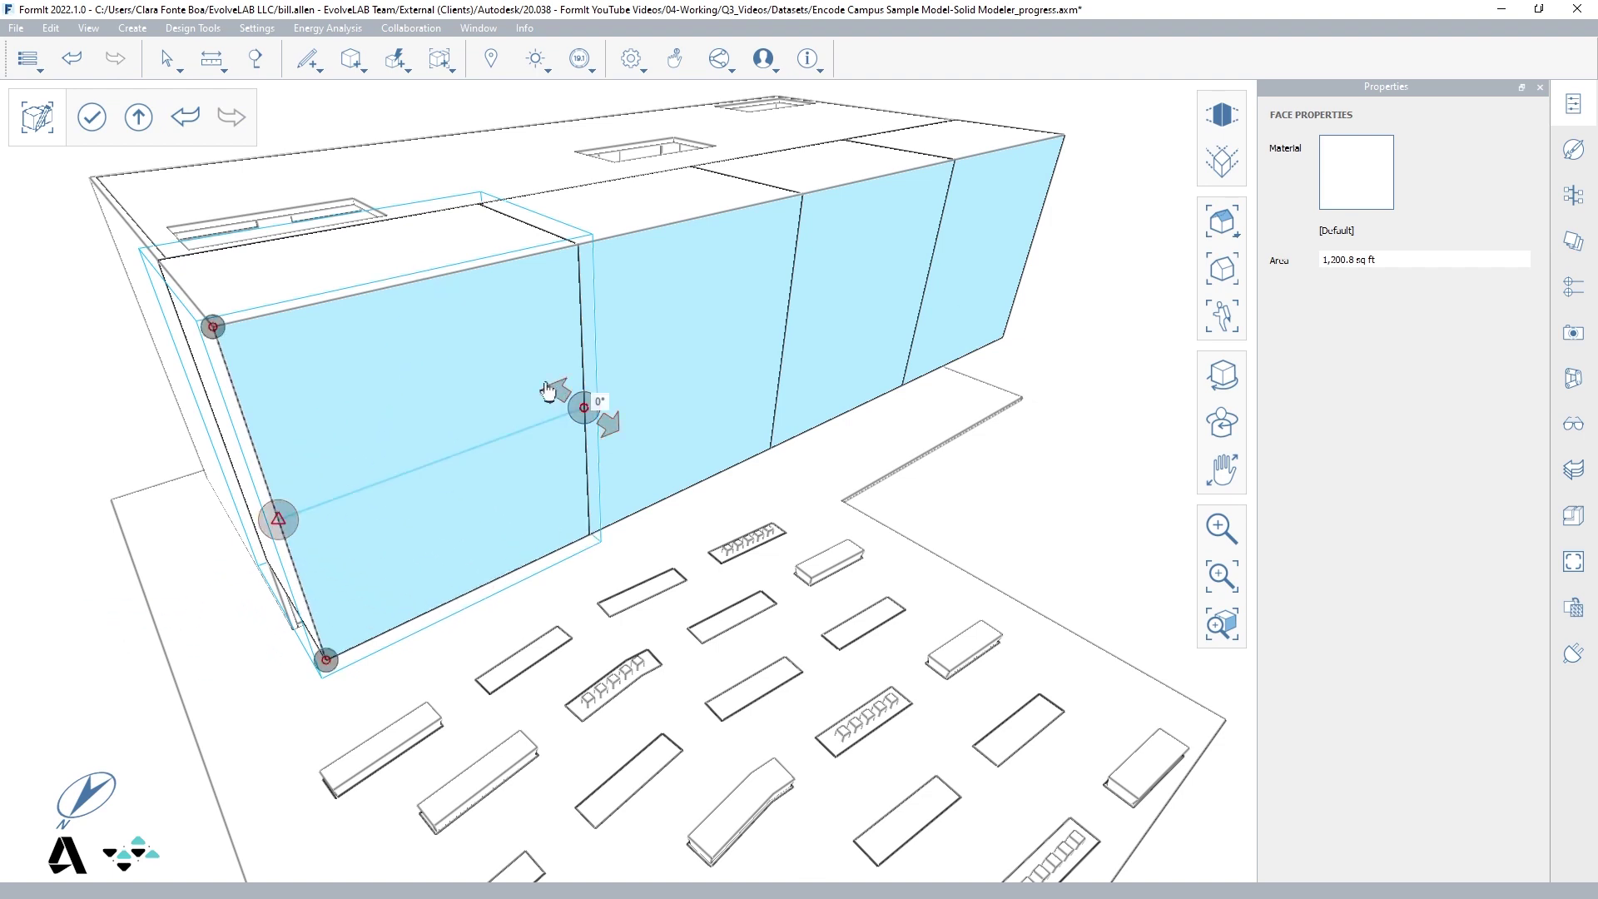
drag(551, 395, 548, 380)
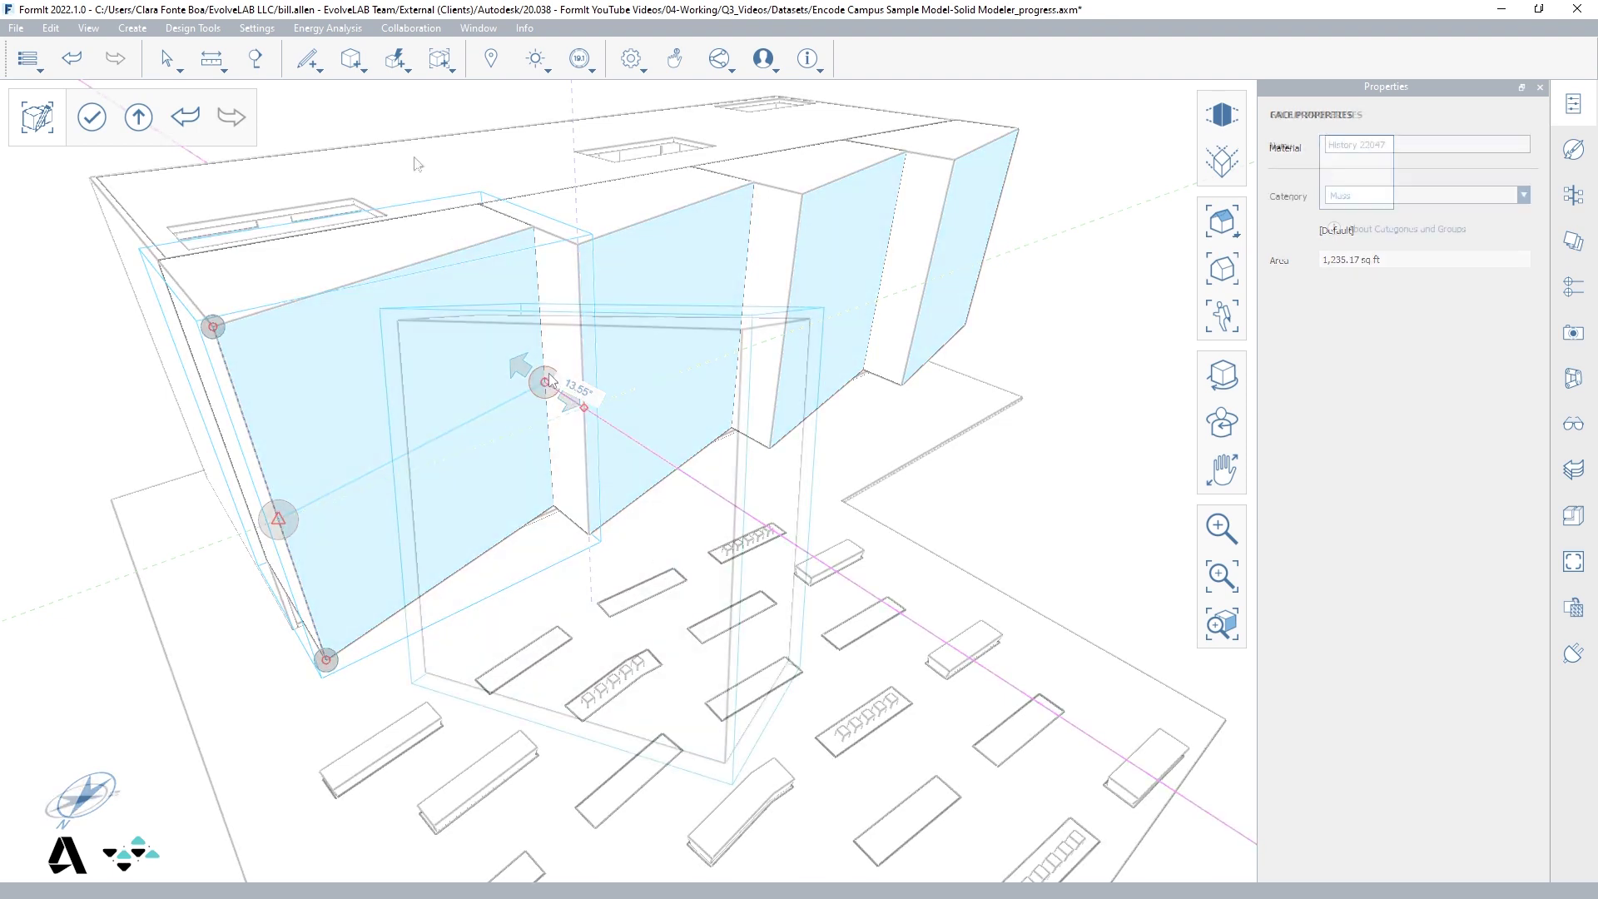
- Shell the tilted bay with a -1' offset, removing its front face
click(404, 61)
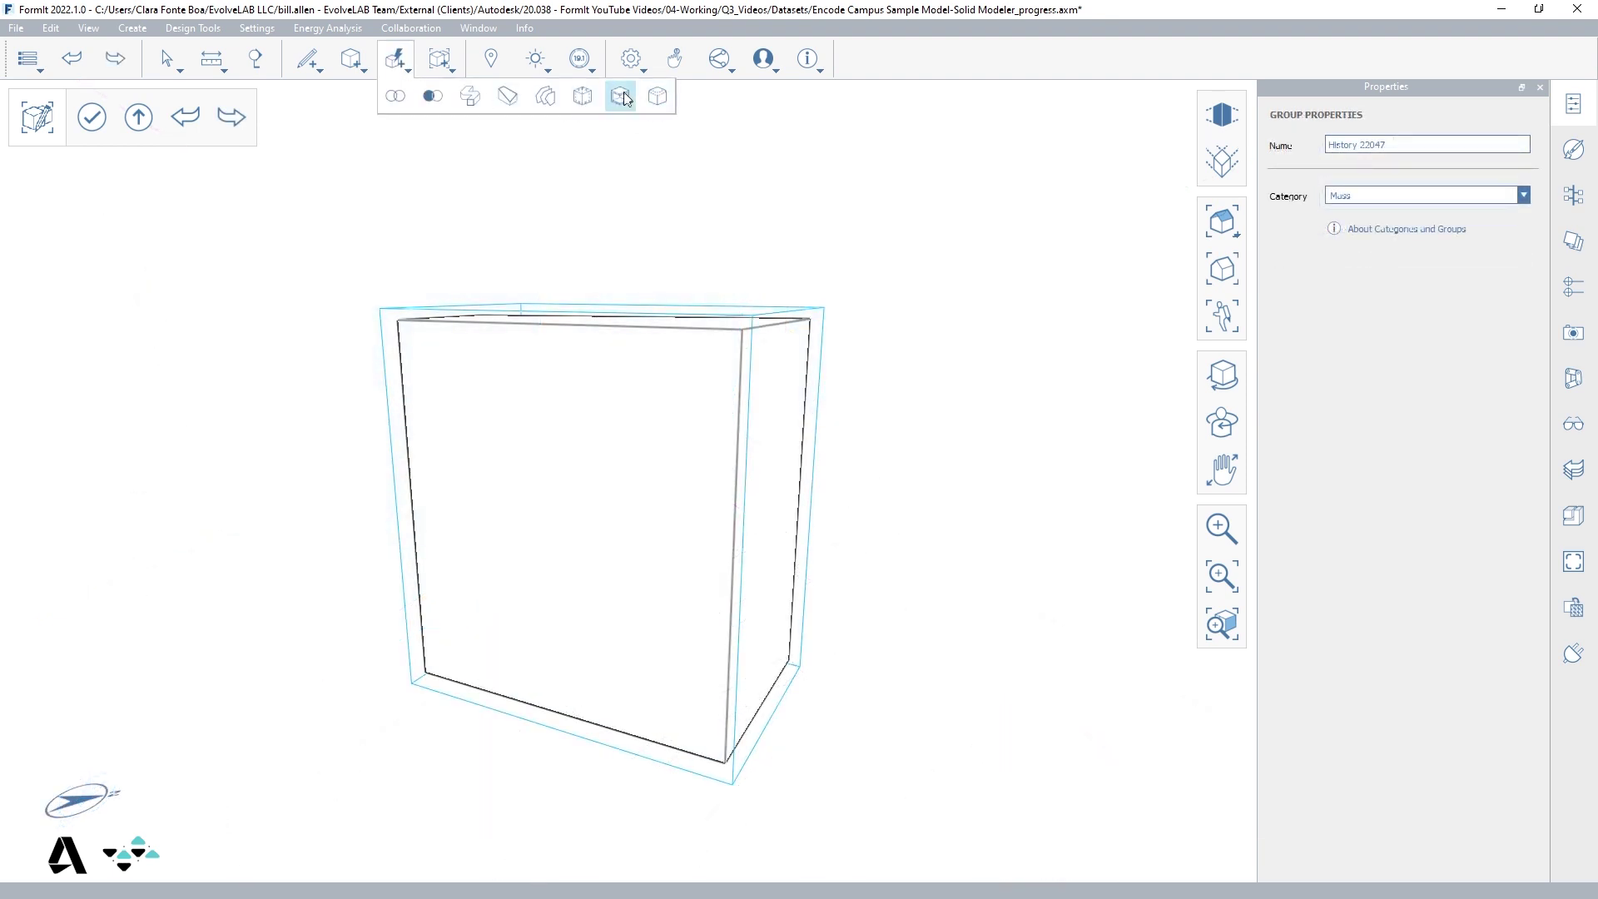
click(620, 97)
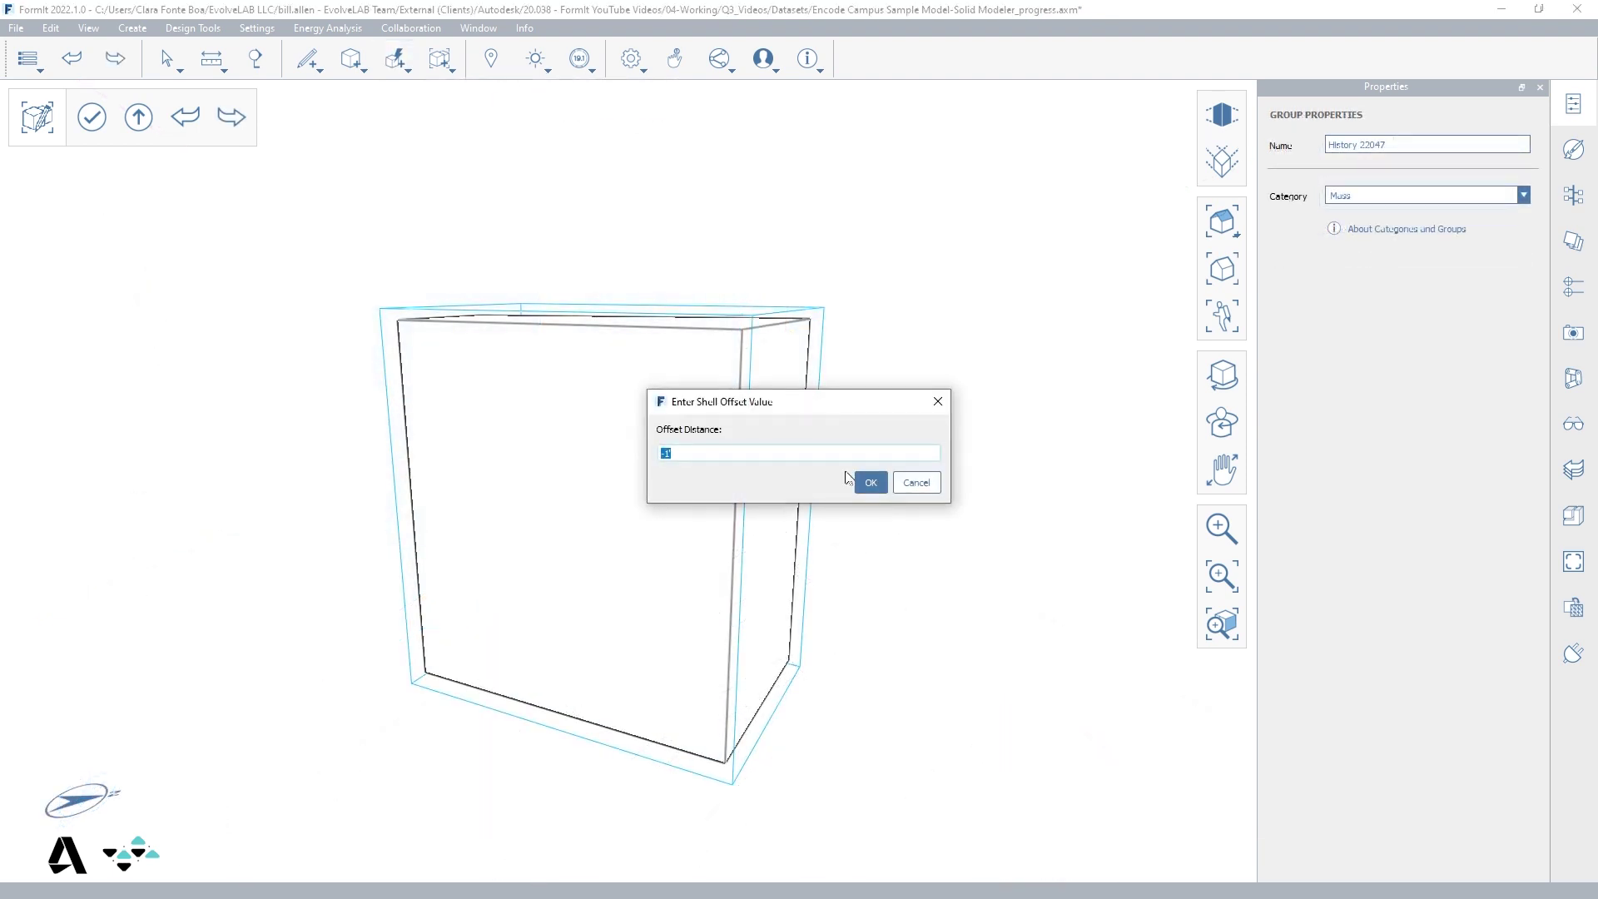
click(871, 483)
middle_drag(659, 492, 389, 495)
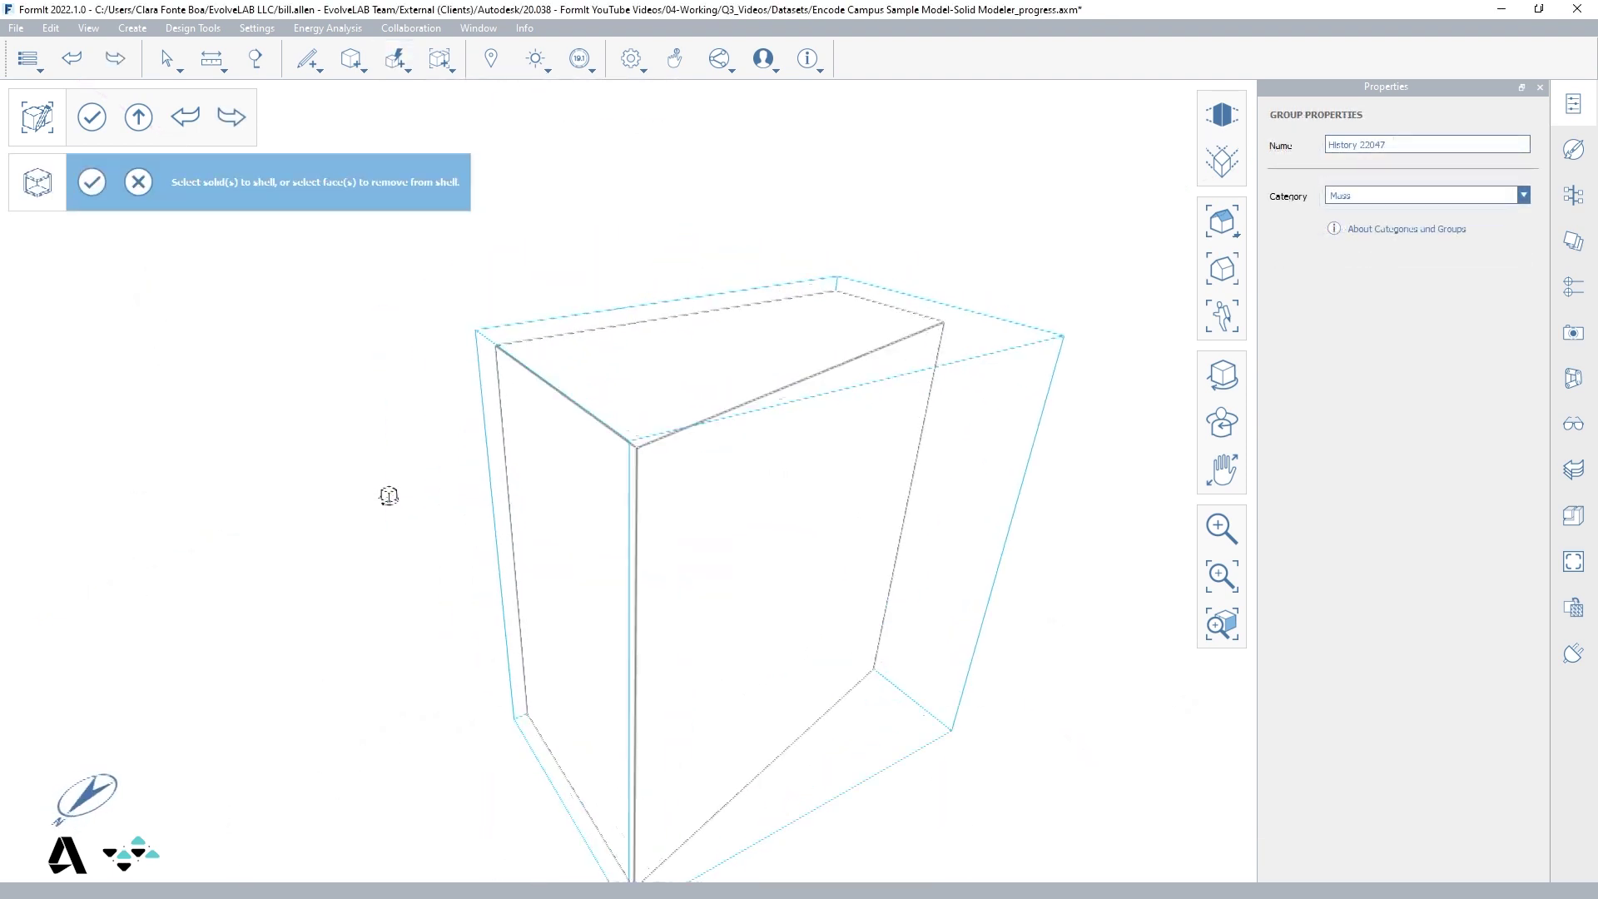
click(635, 545)
click(92, 181)
middle_drag(666, 605, 752, 599)
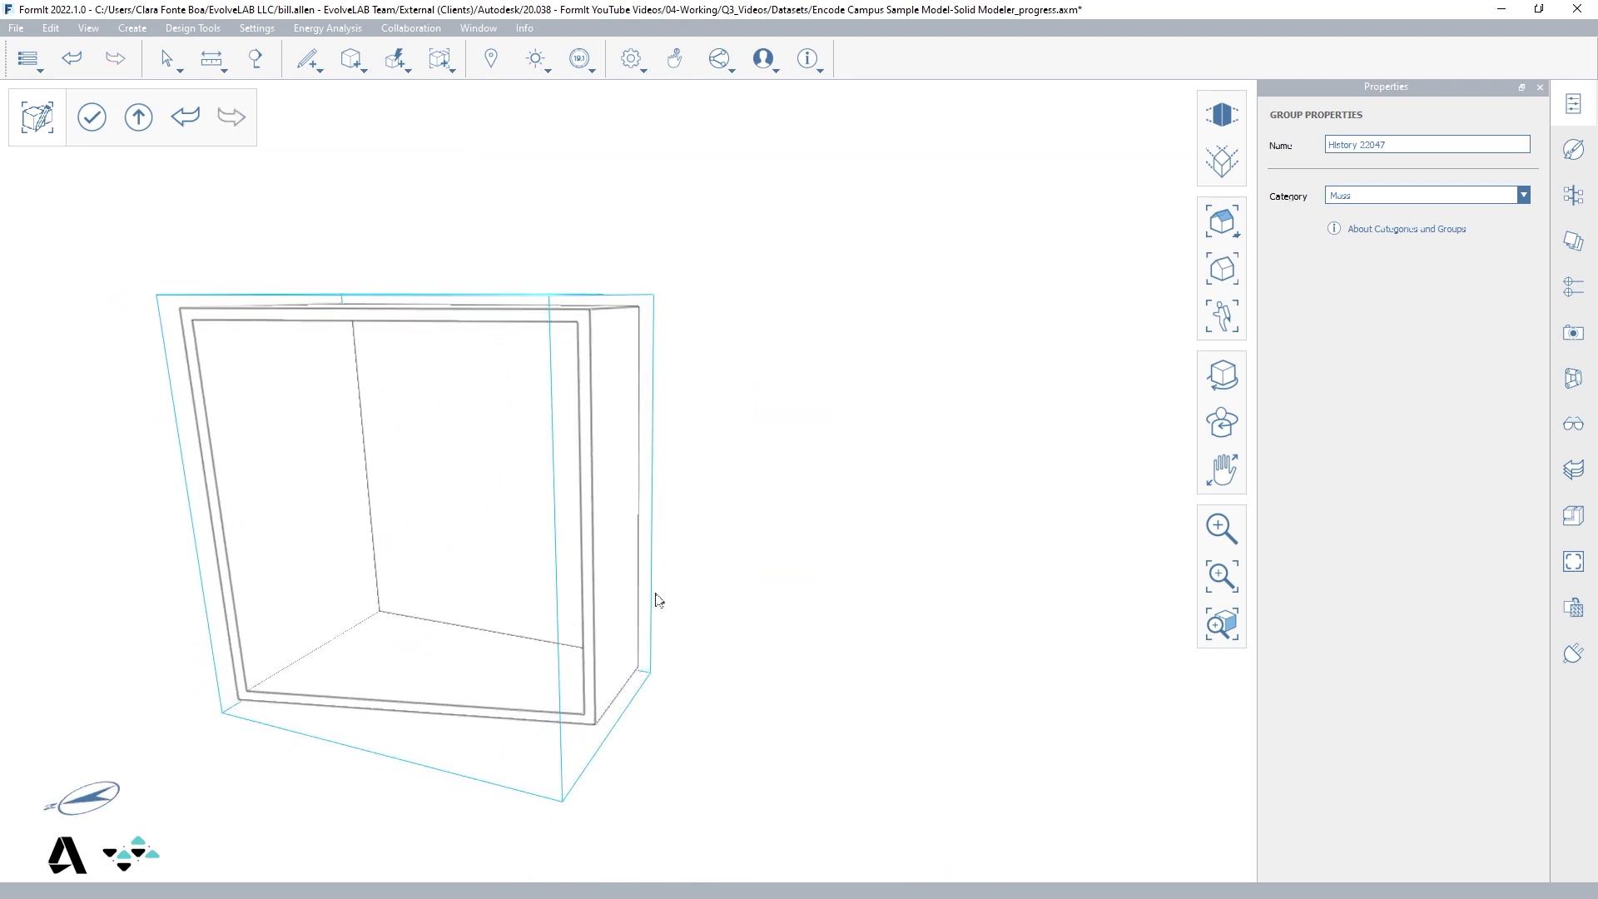
click(91, 116)
middle_drag(97, 125, 870, 706)
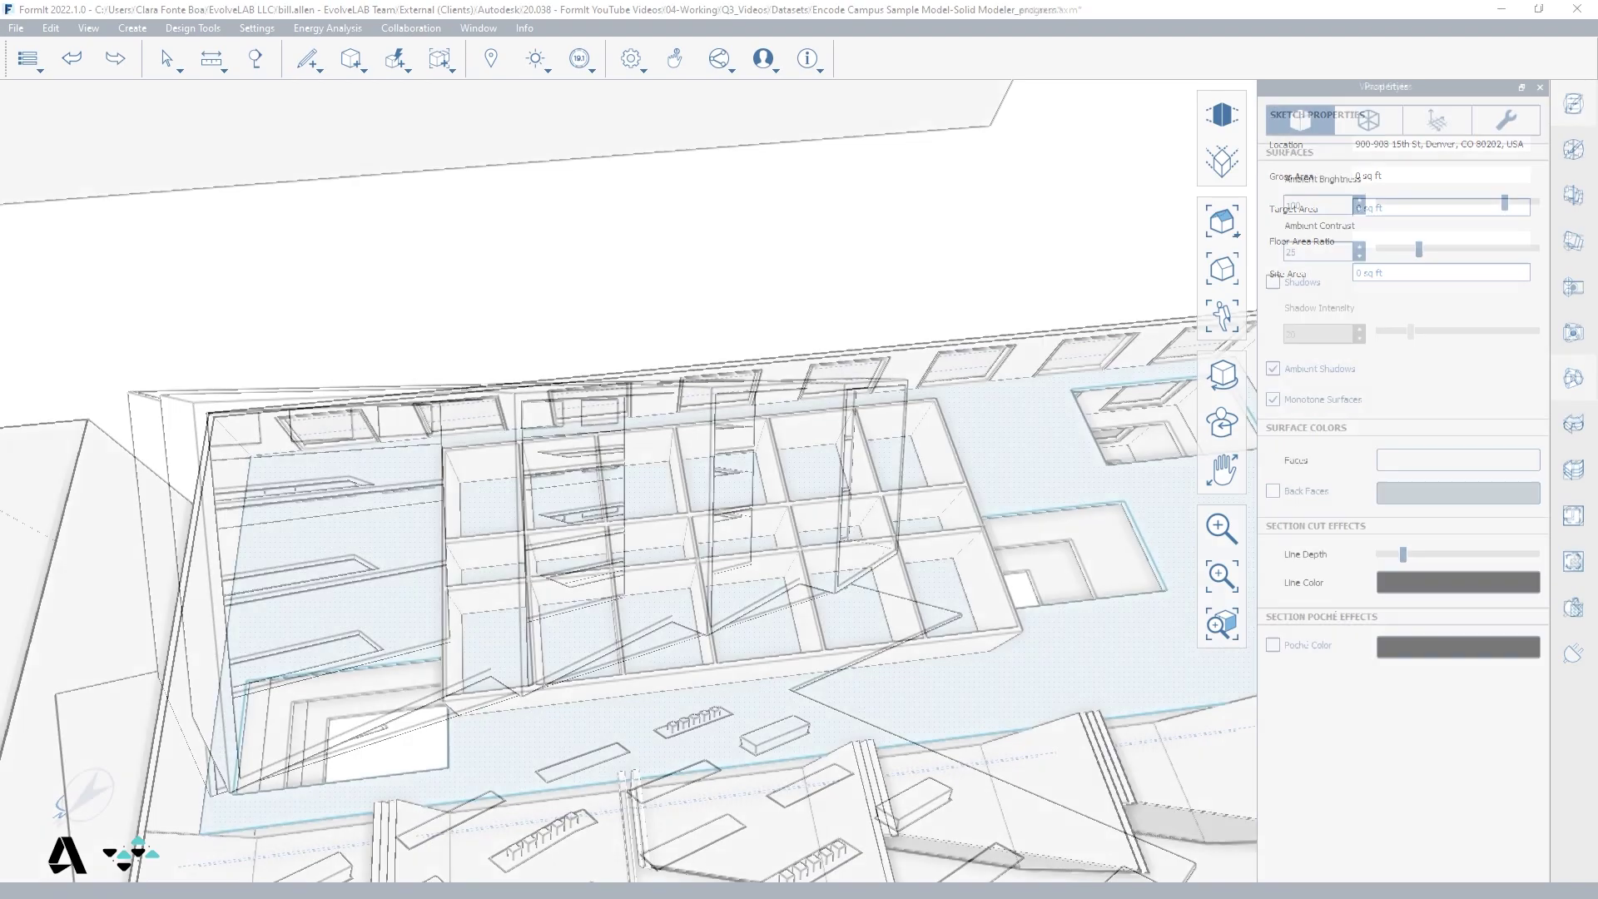
- Push a partition row's end wall back through the block to open the central corridor
mouse_move(476, 647)
middle_down()
mouse_move(589, 552)
mouse_move(616, 560)
middle_up()
scroll(743, 546, up, 3)
scroll(743, 547, up, 2)
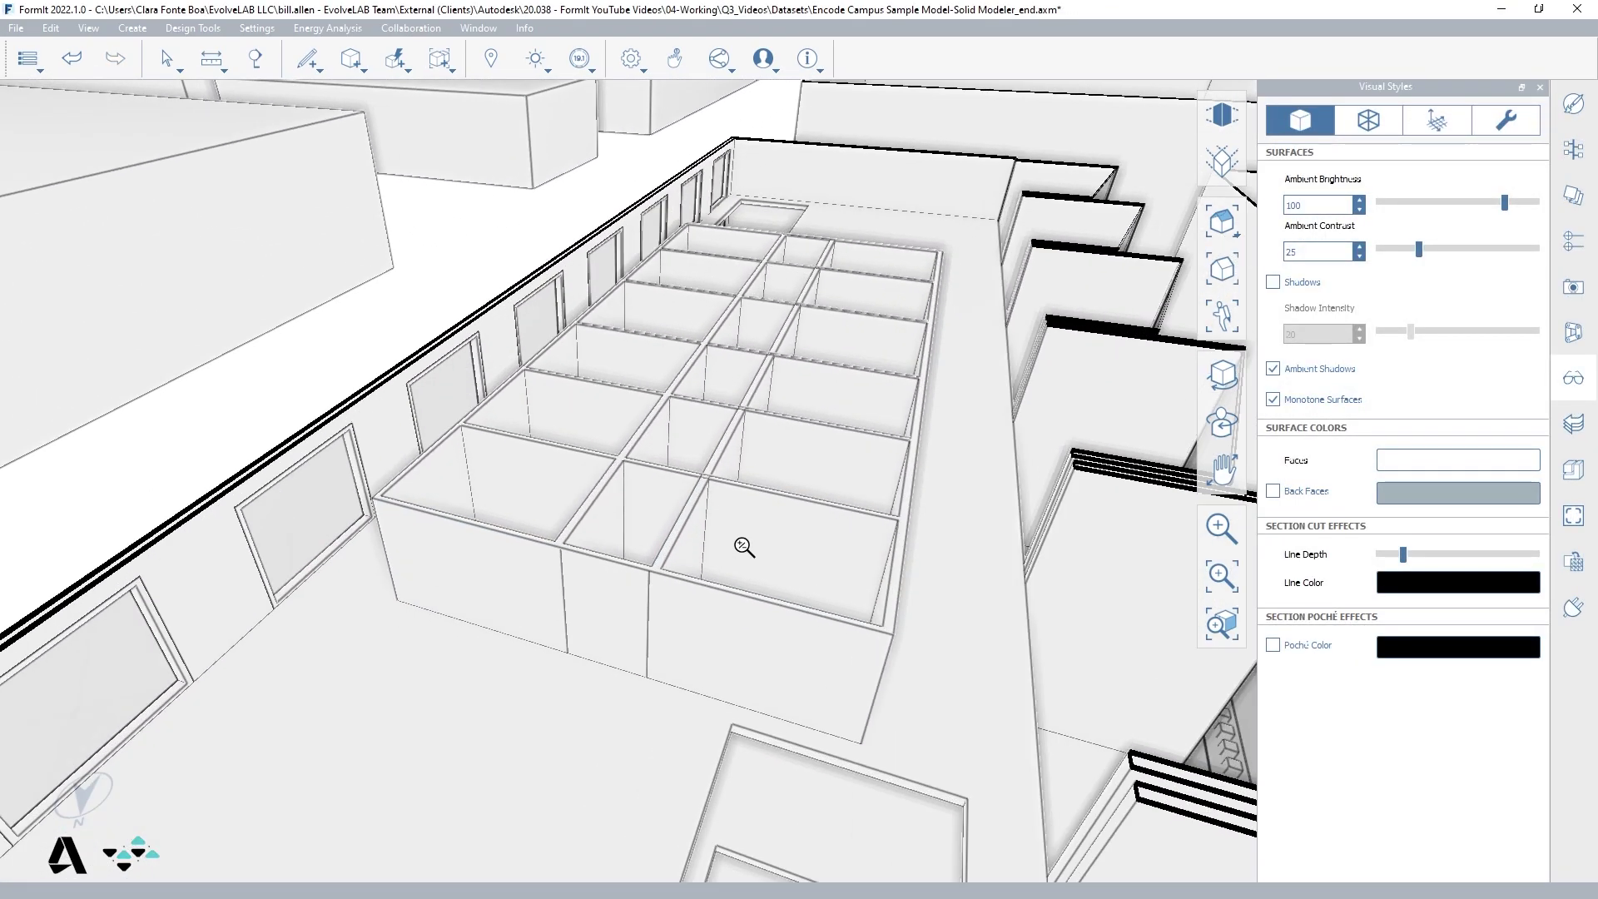
click(588, 623)
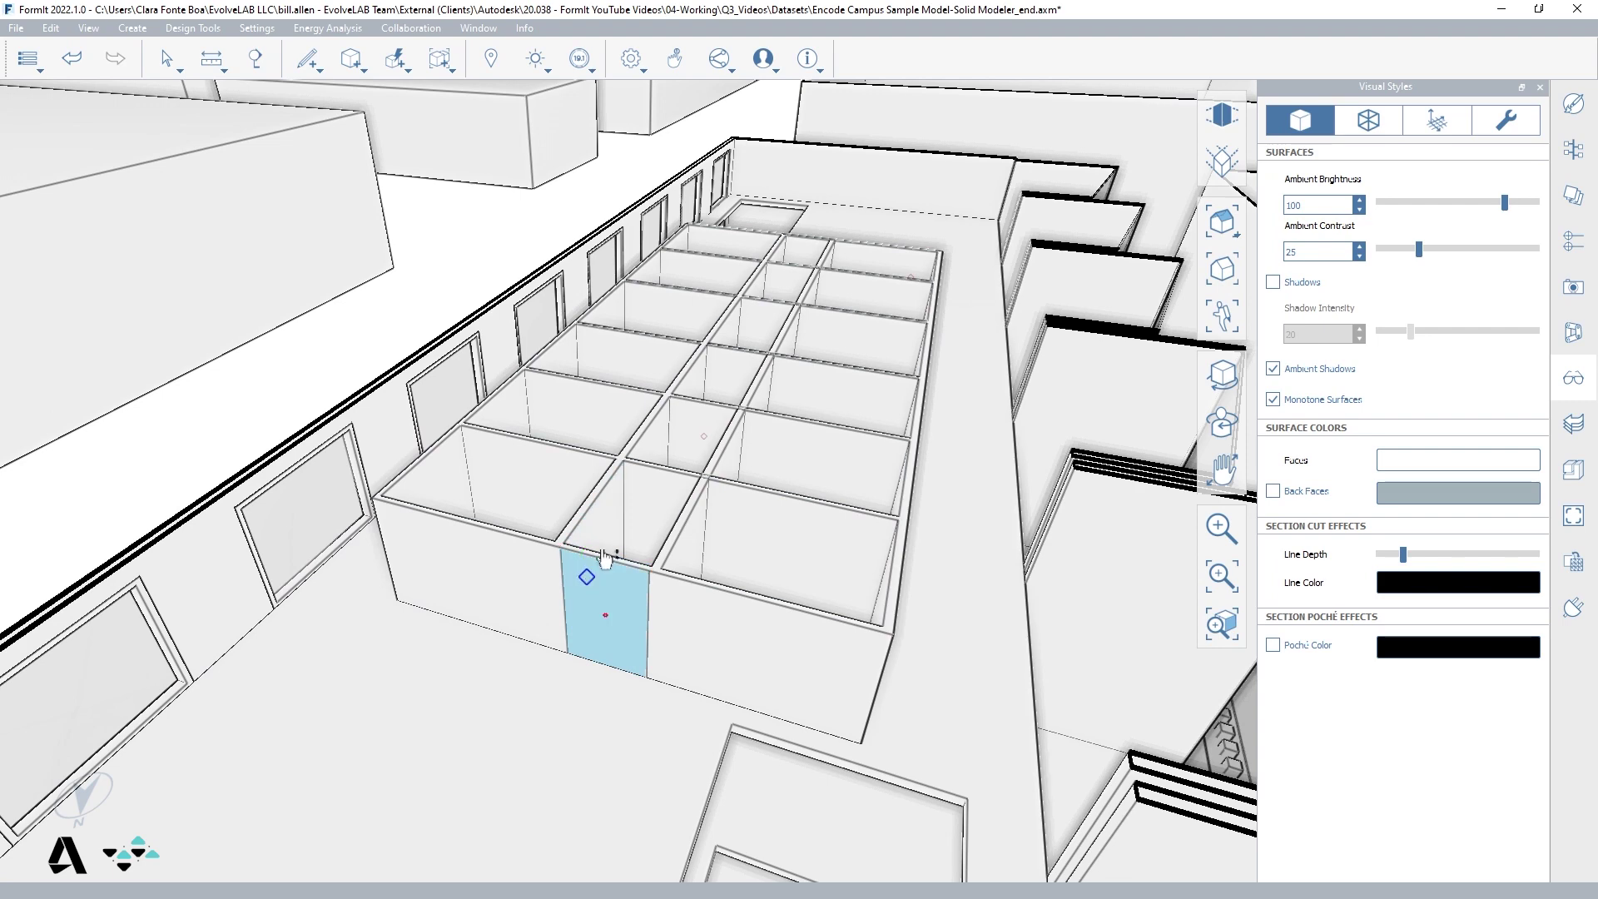
mouse_move(605, 555)
mouse_down()
mouse_move(778, 271)
mouse_move(832, 243)
mouse_up()
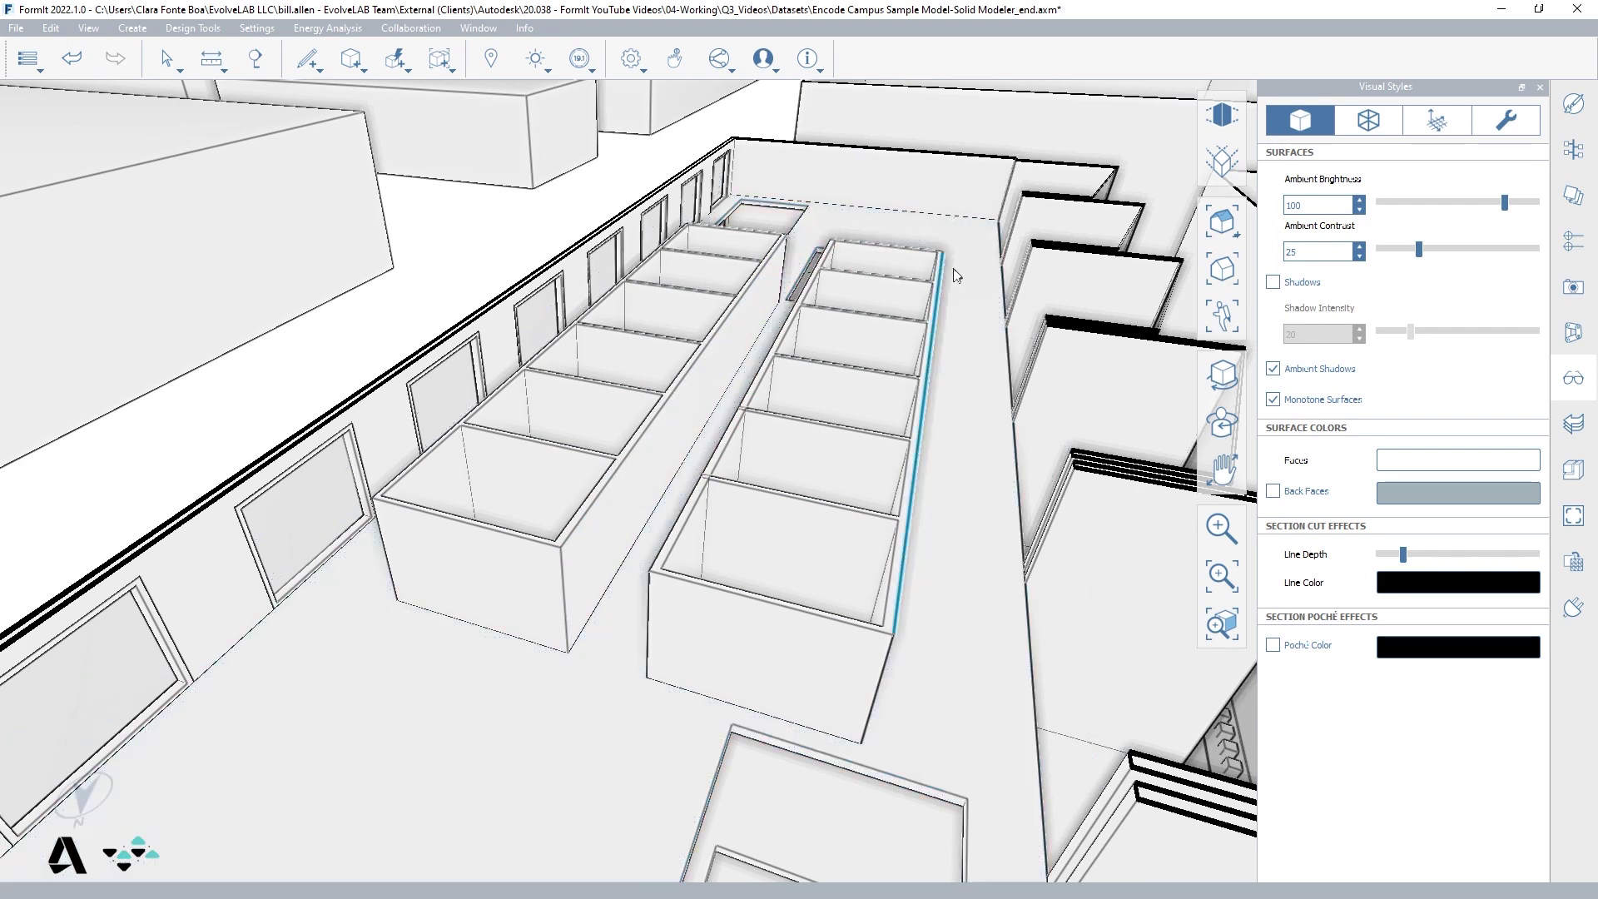
mouse_move(941, 267)
middle_down()
mouse_move(891, 328)
mouse_move(659, 371)
mouse_move(525, 347)
mouse_move(448, 259)
middle_up()
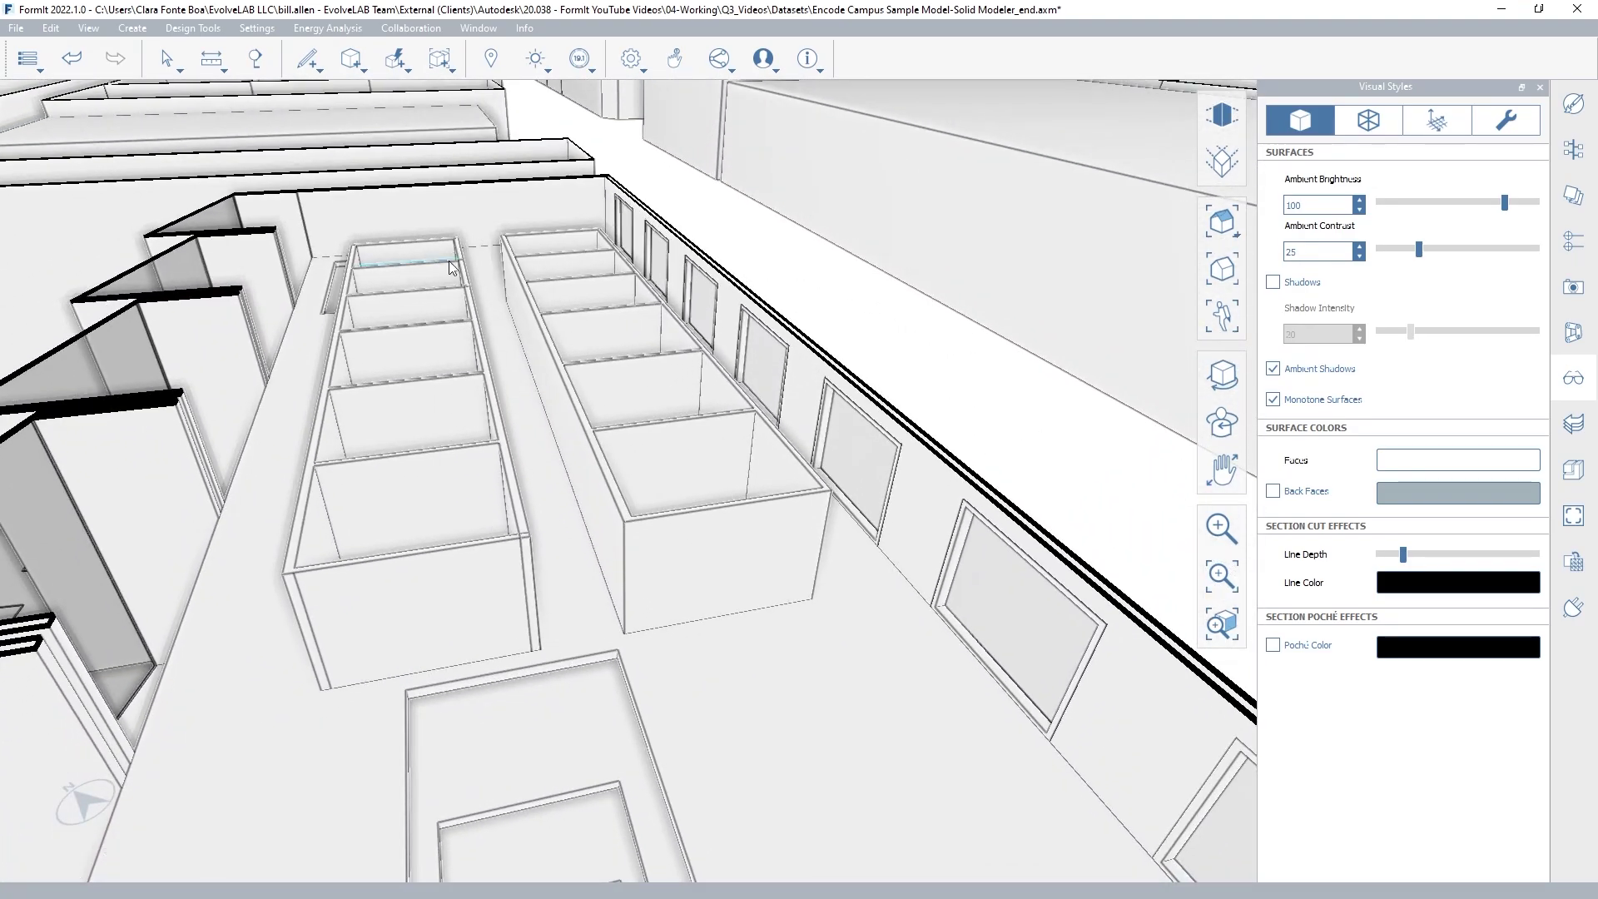